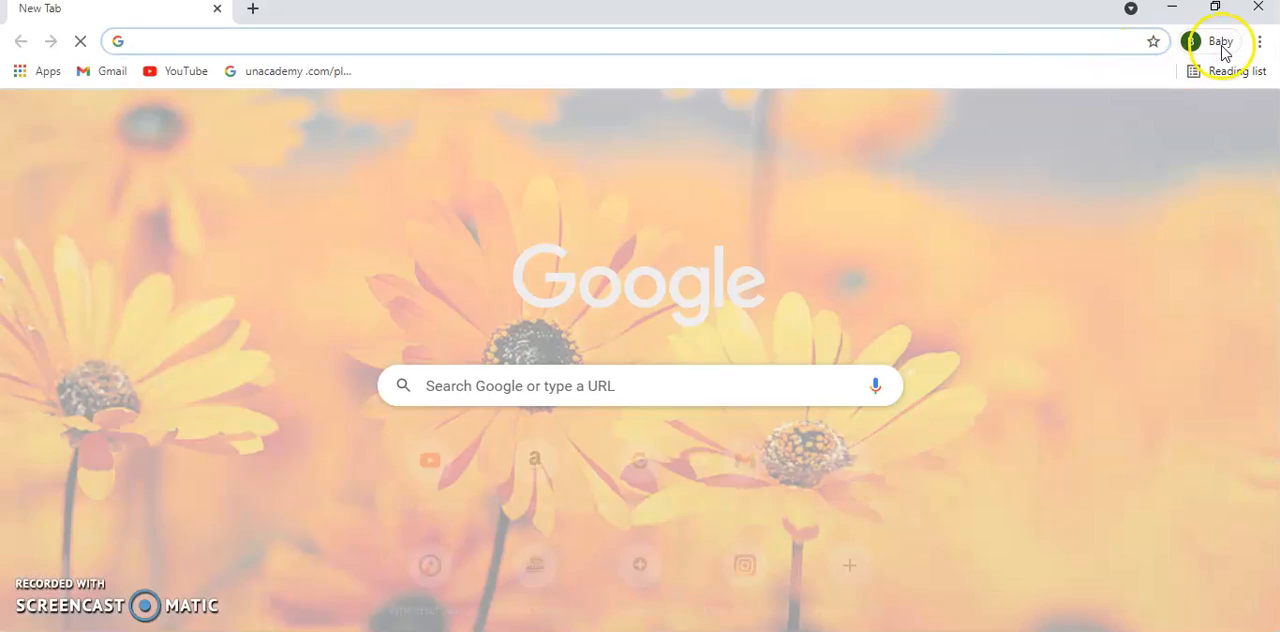
- Switch to the other browser profile labelled prachi and close the original profile's window
{"action": "left_click", "coordinate": [1224, 50]}
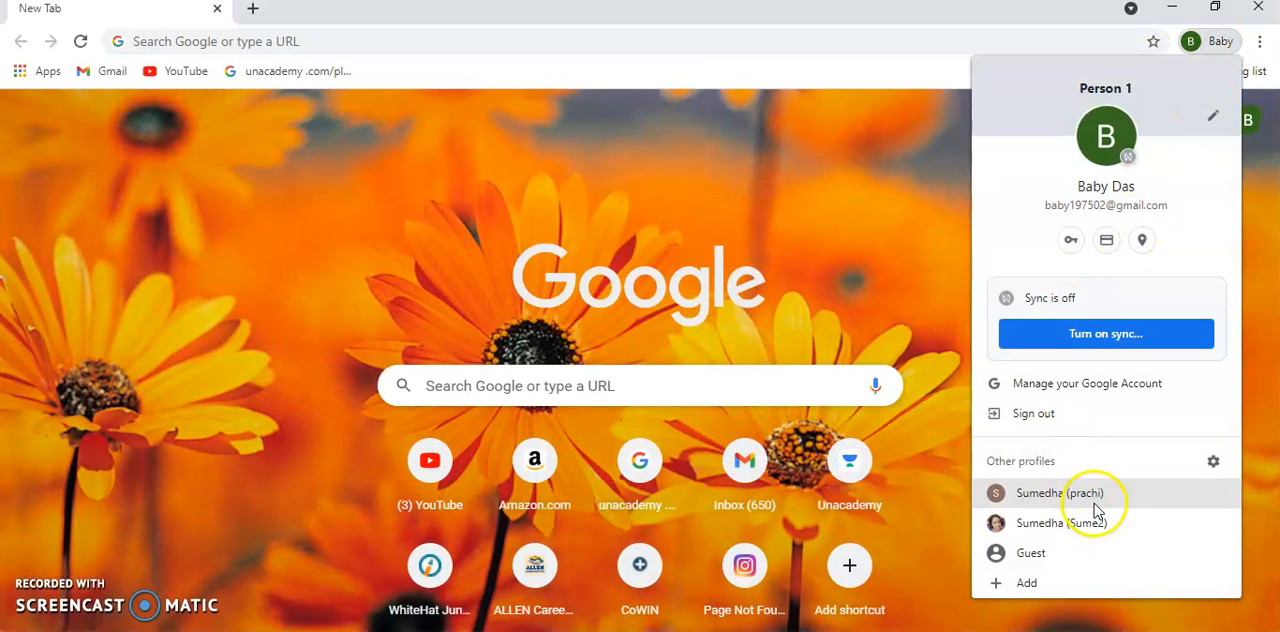
{"action": "left_click", "coordinate": [1097, 515]}
{"action": "left_click", "coordinate": [1171, 8]}
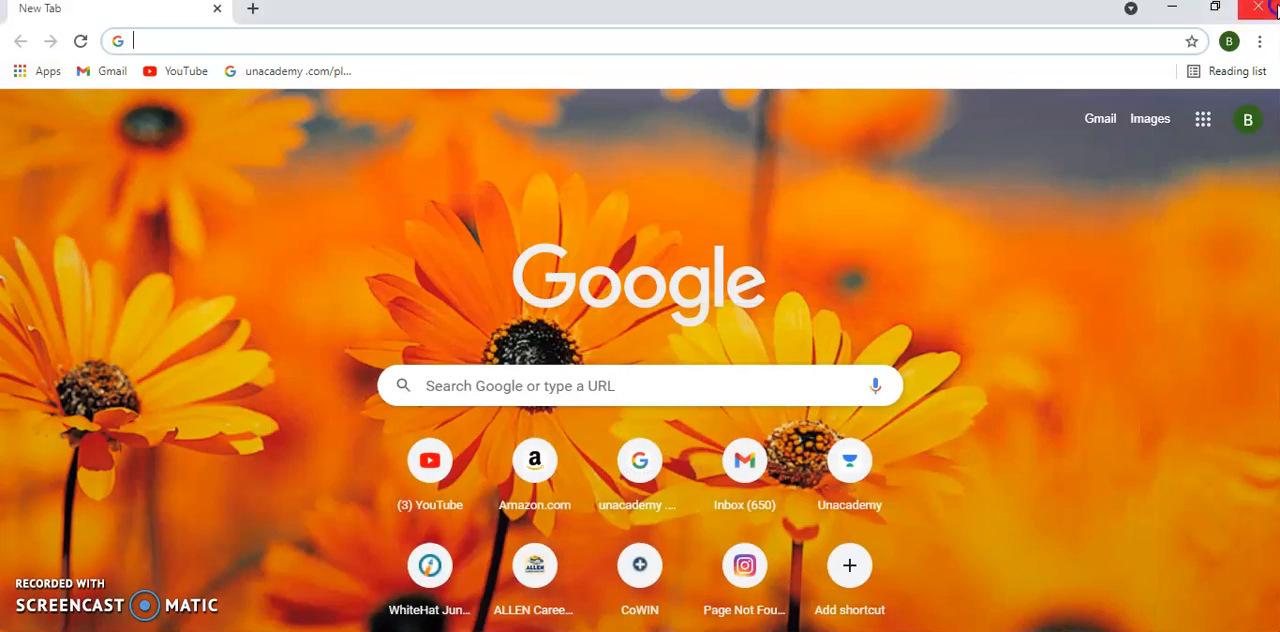
{"action": "left_click", "coordinate": [1267, 6]}
{"action": "key", "text": "alt+Tab"}
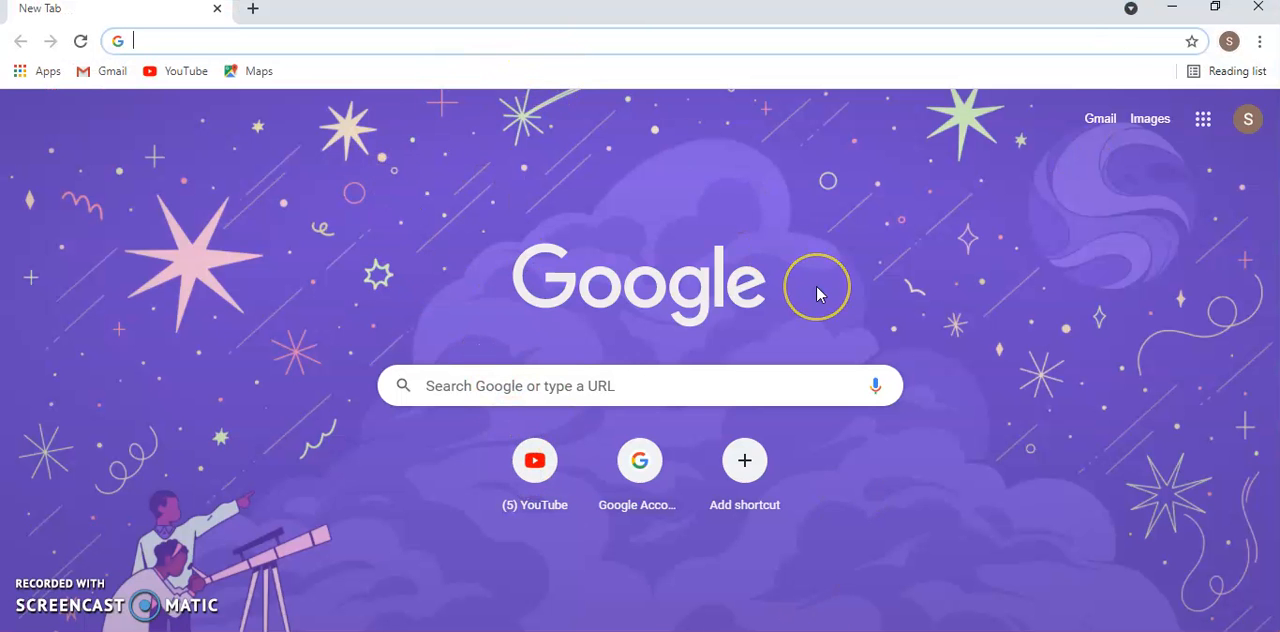
- Open code.org and sign in with the Google account
{"action": "type", "text": "code.org"}
{"action": "key", "text": "Return"}
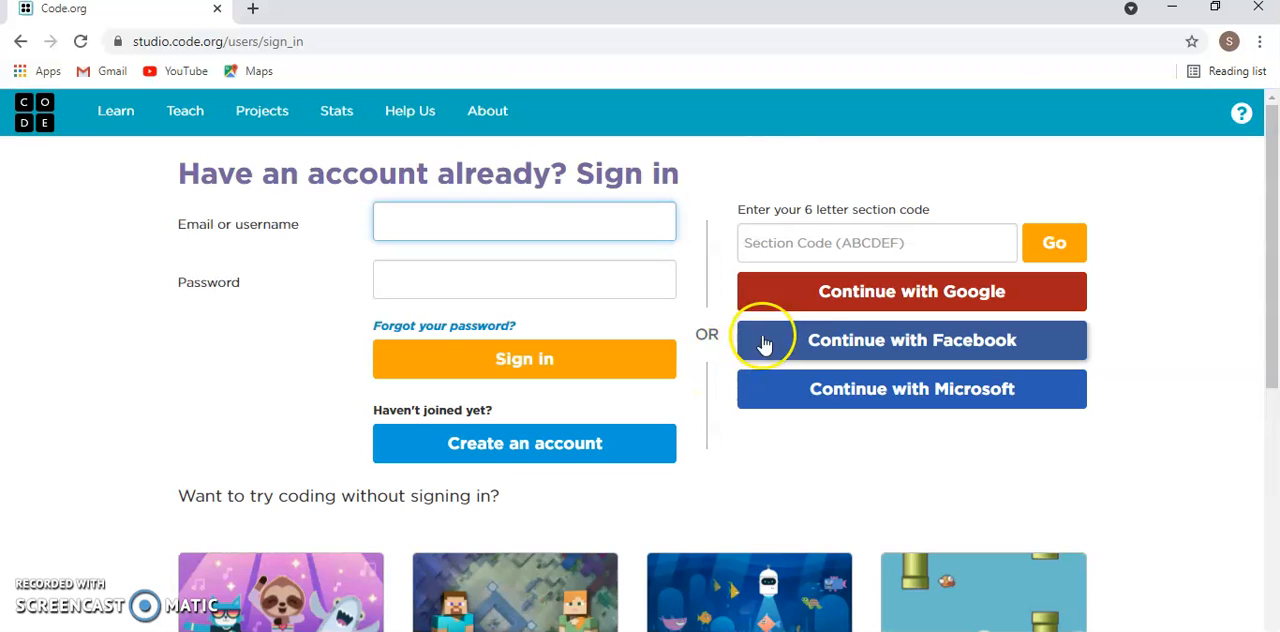
{"action": "left_click", "coordinate": [885, 291]}
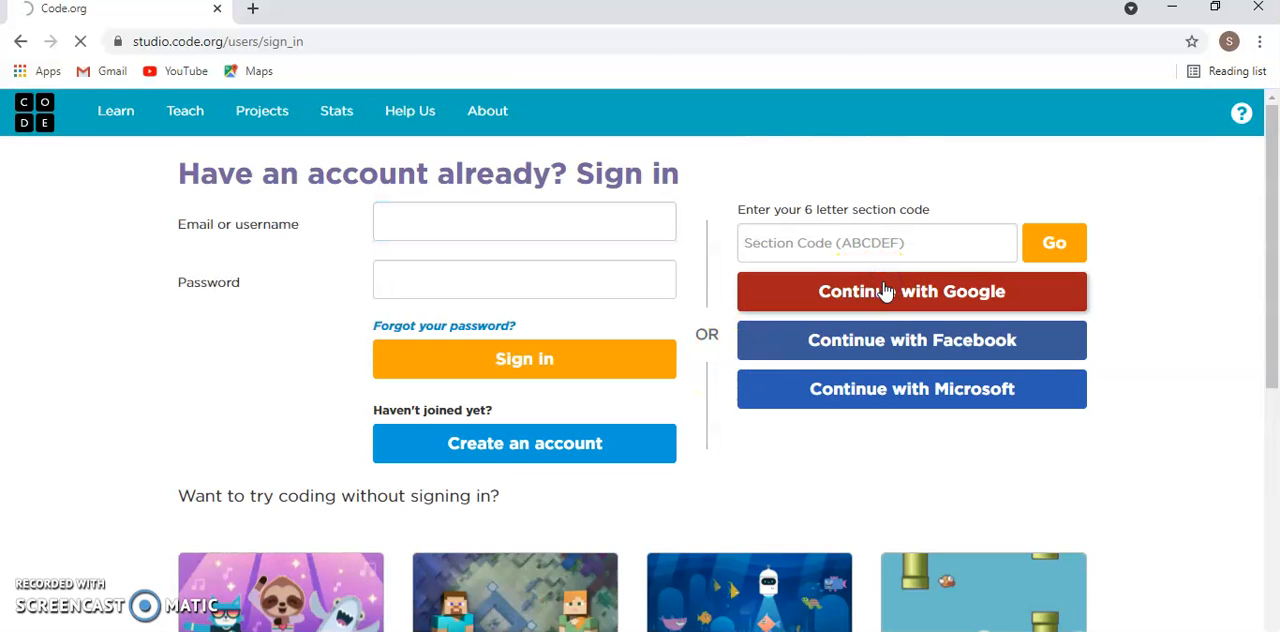
{"action": "left_click", "coordinate": [606, 346]}
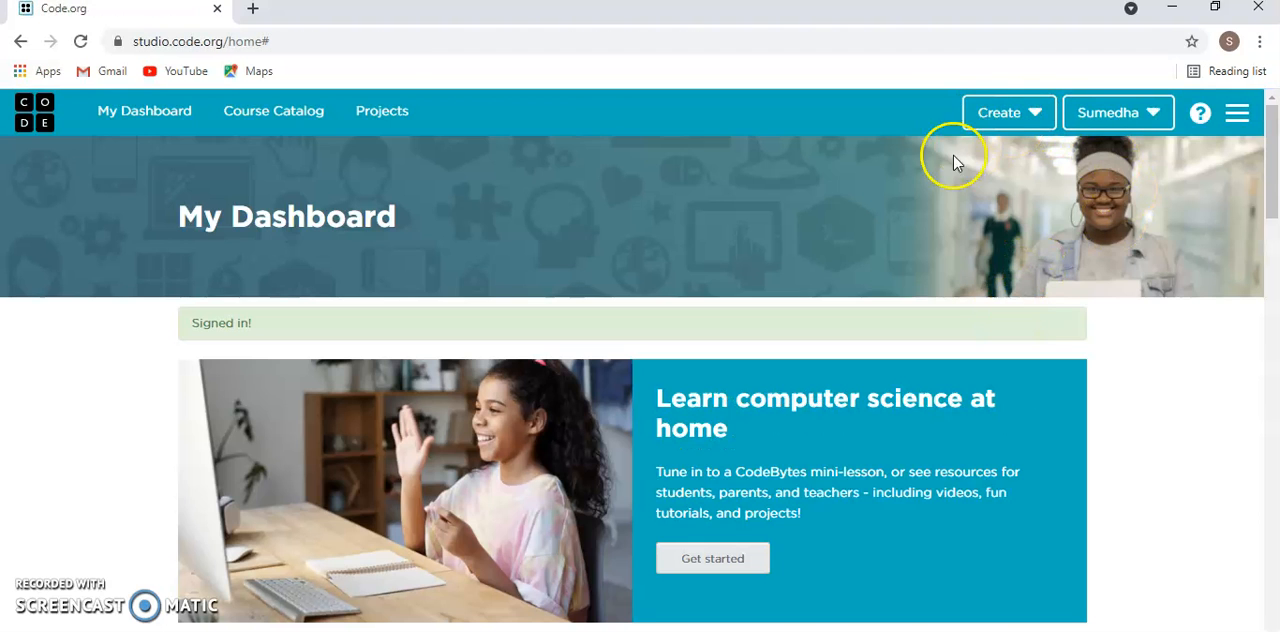
- Create a new App Lab project and widen its app preview area slightly
{"action": "left_click", "coordinate": [1018, 118]}
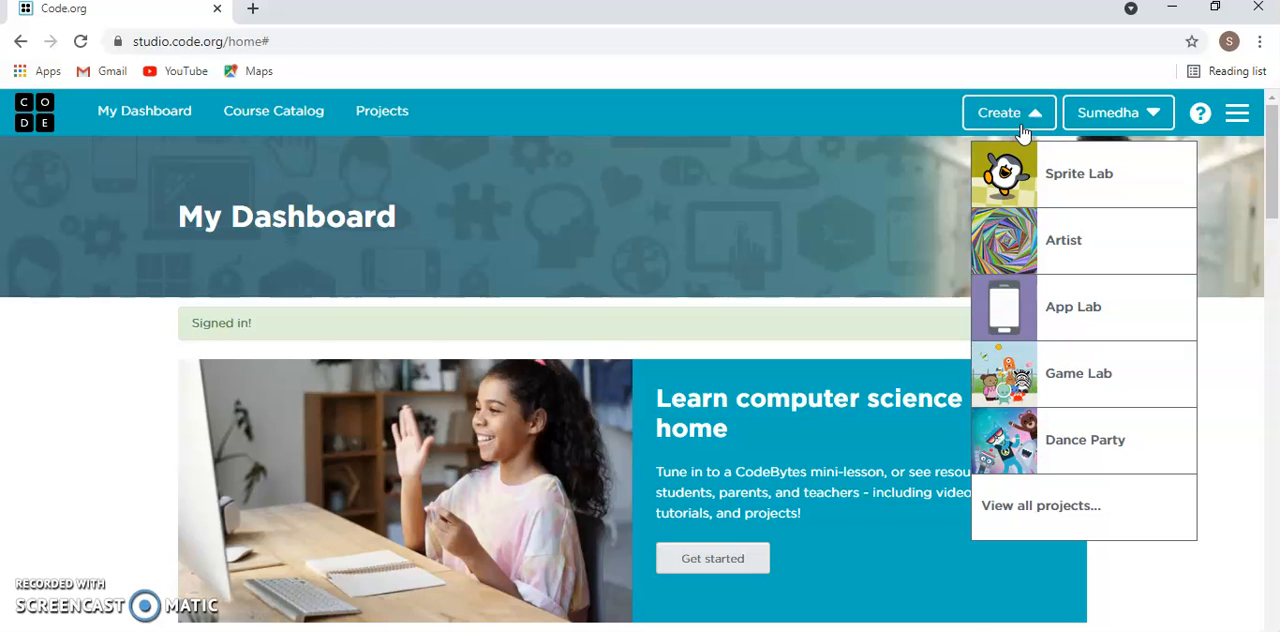
{"action": "left_click", "coordinate": [1056, 305]}
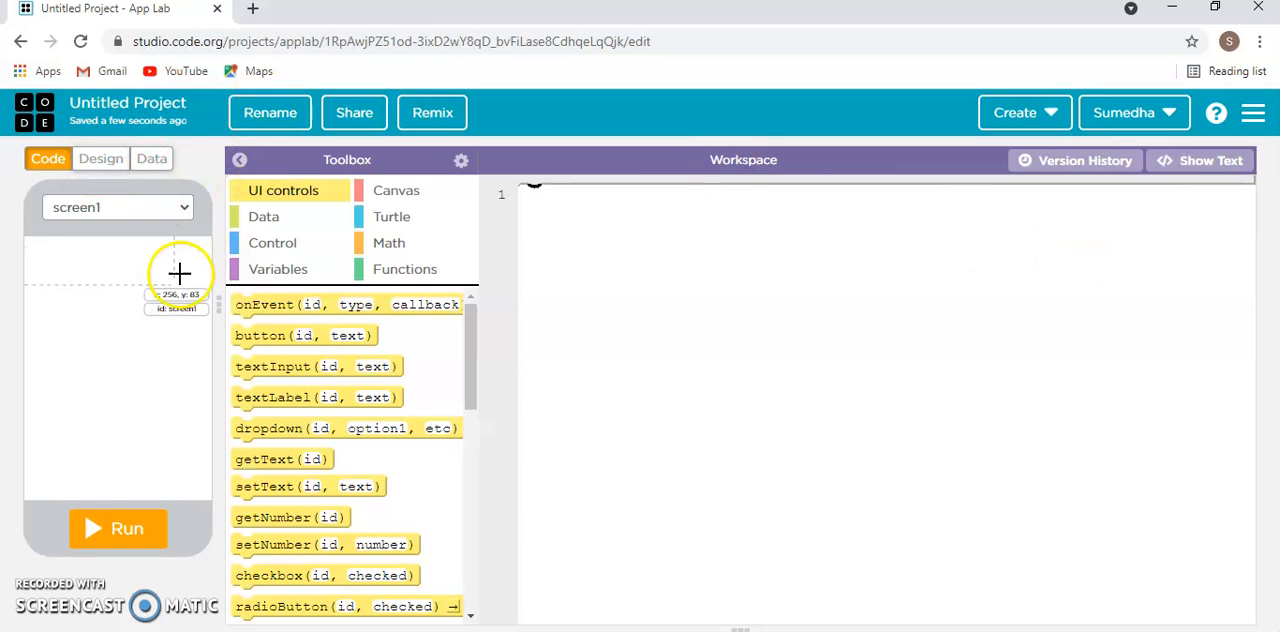
{"action": "left_click_drag", "start_coordinate": [219, 289], "coordinate": [257, 291]}
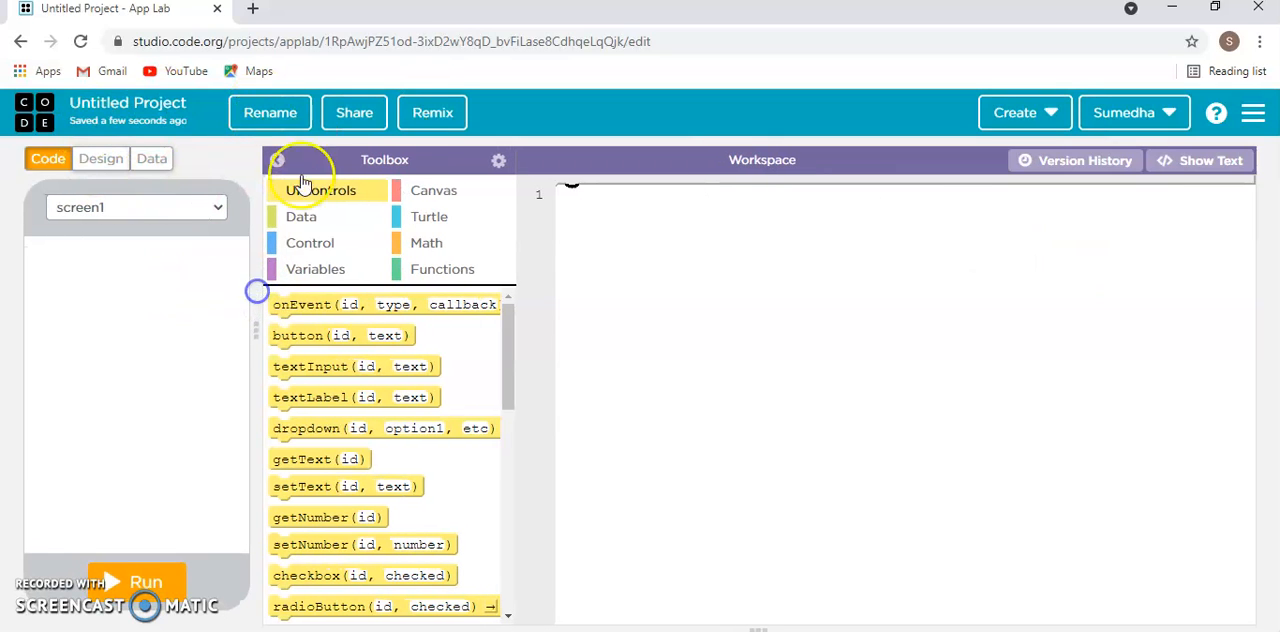
- Rename the project as "Multipurpose calculator*", correcting the spelling, and save the name
{"action": "left_click", "coordinate": [287, 112]}
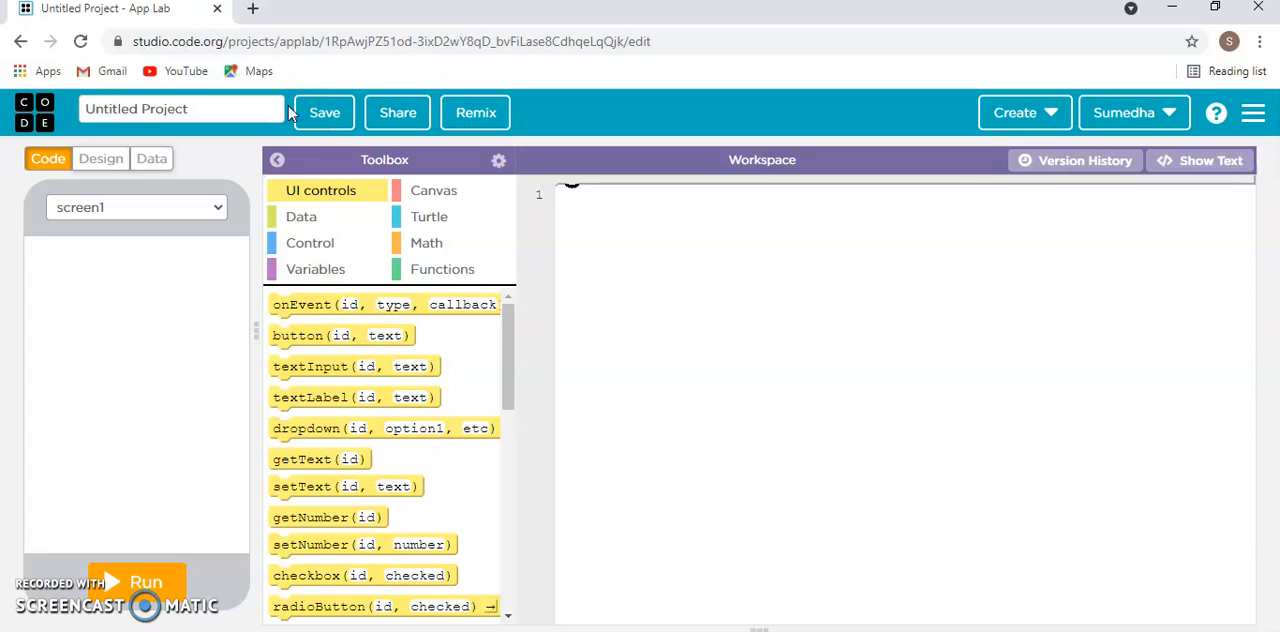
{"action": "left_click_drag", "start_coordinate": [208, 110], "coordinate": [84, 110]}
{"action": "key", "text": "BackSpace"}
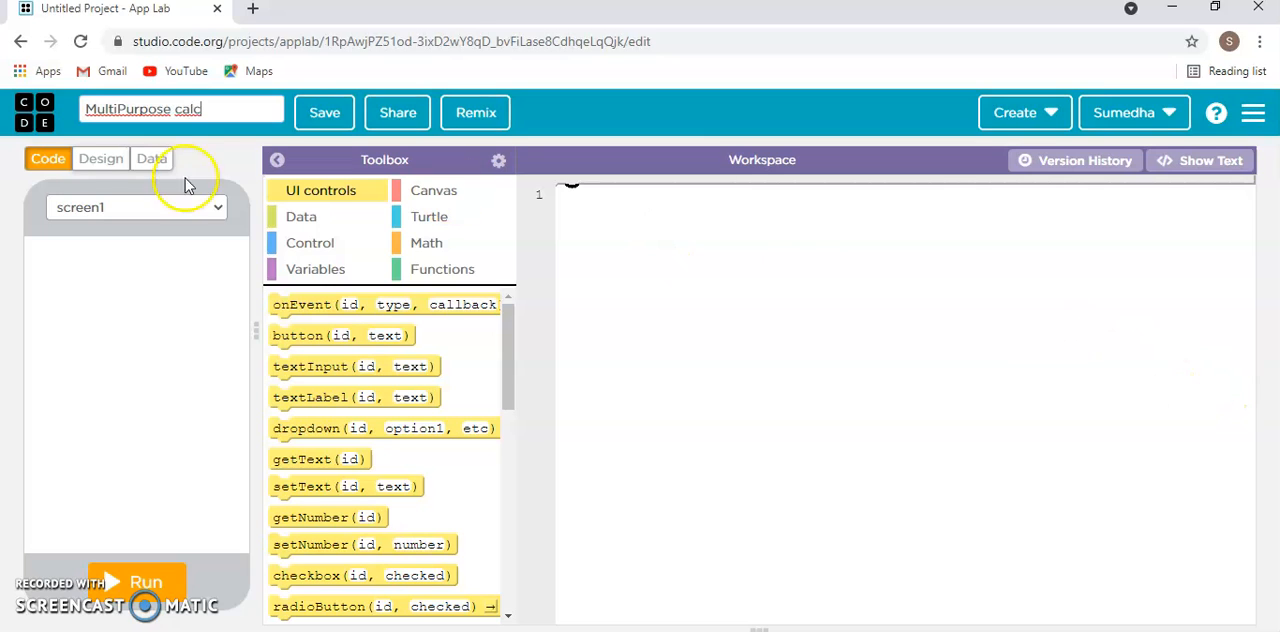
{"action": "right_click", "coordinate": [142, 110]}
{"action": "left_click", "coordinate": [195, 120]}
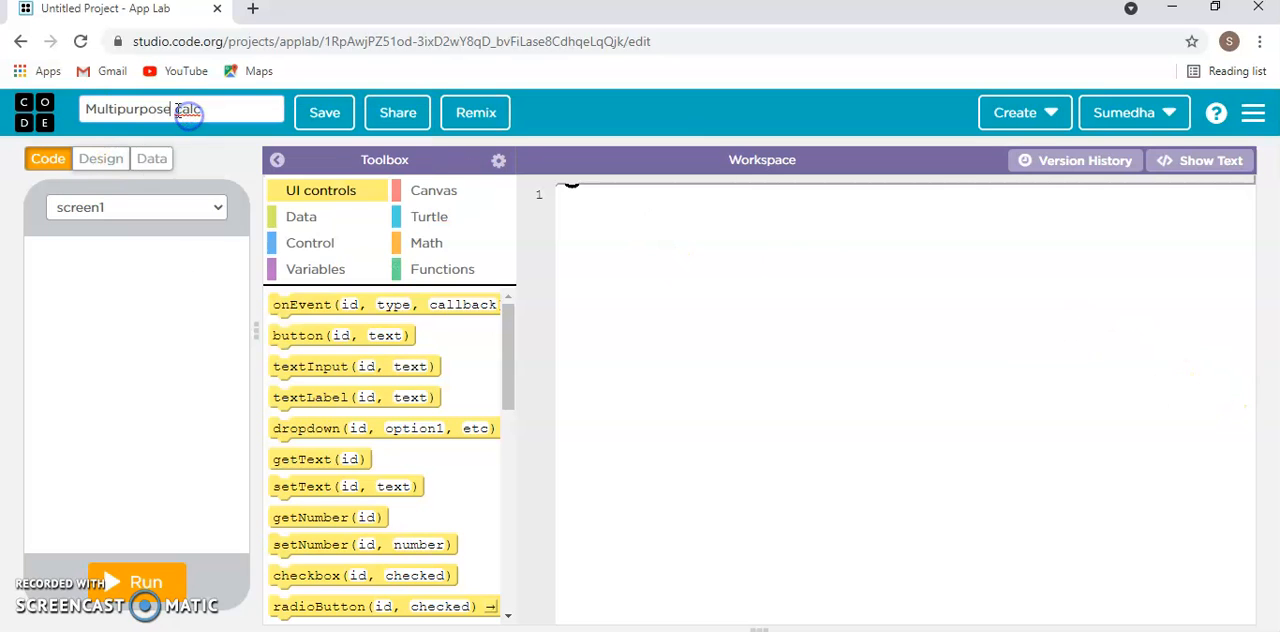
{"action": "right_click", "coordinate": [186, 110]}
{"action": "left_click", "coordinate": [193, 99]}
{"action": "left_click", "coordinate": [210, 112]}
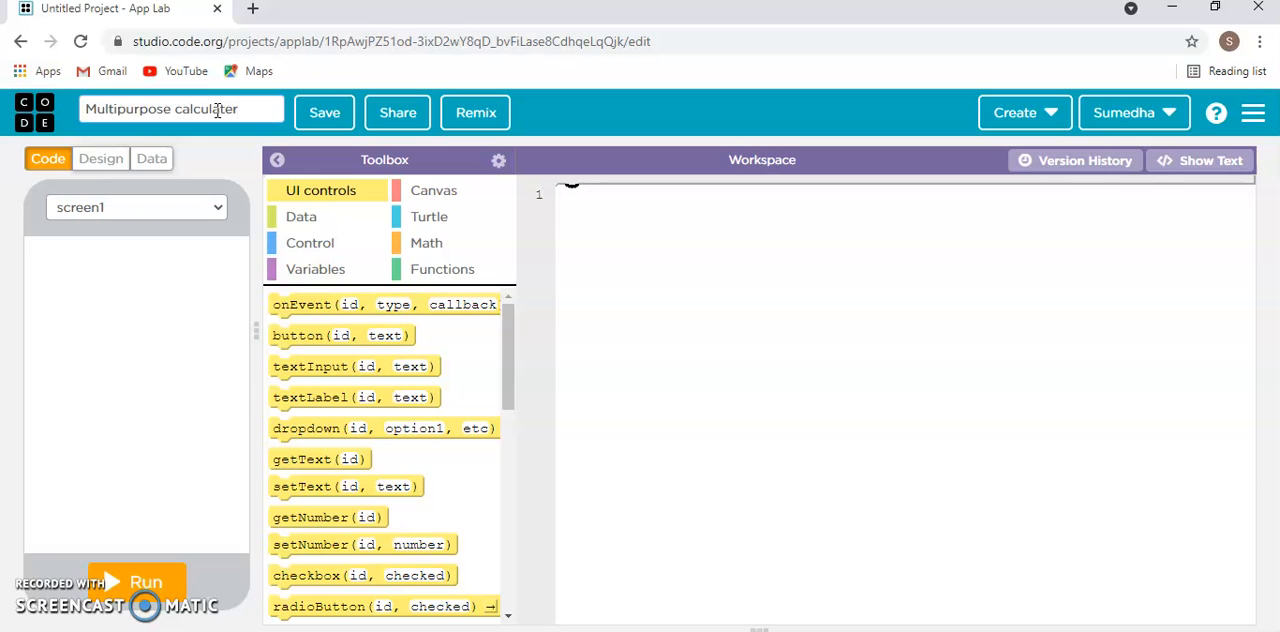
{"action": "left_click", "coordinate": [247, 107]}
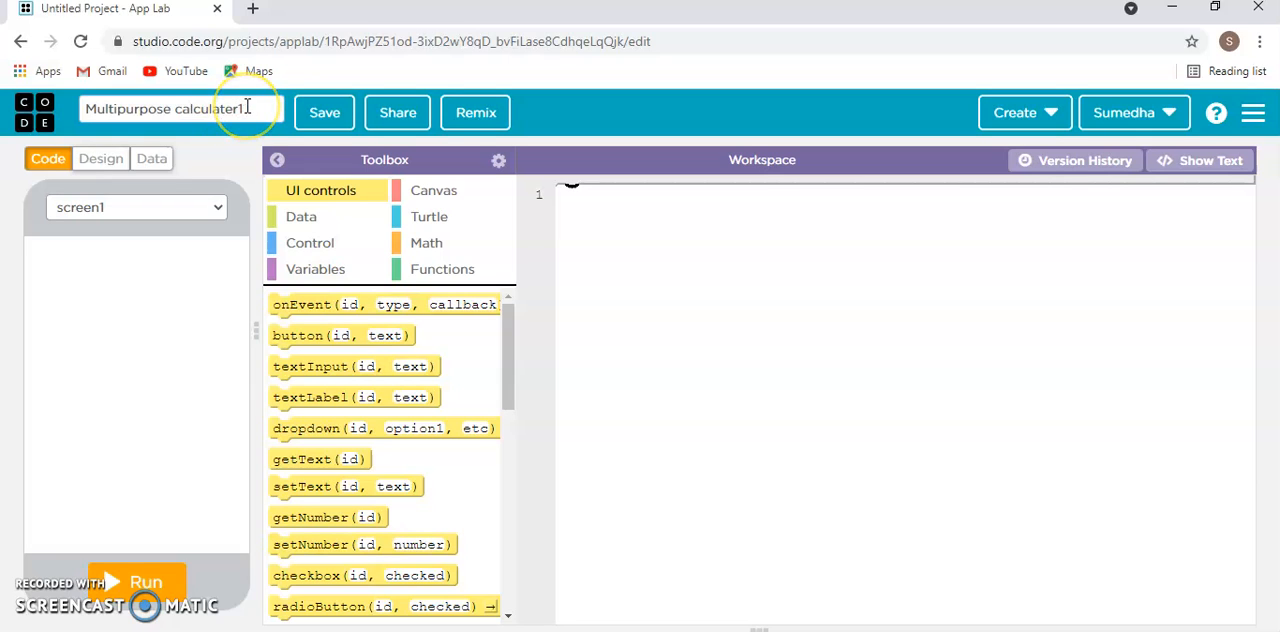
{"action": "type", "text": "2"}
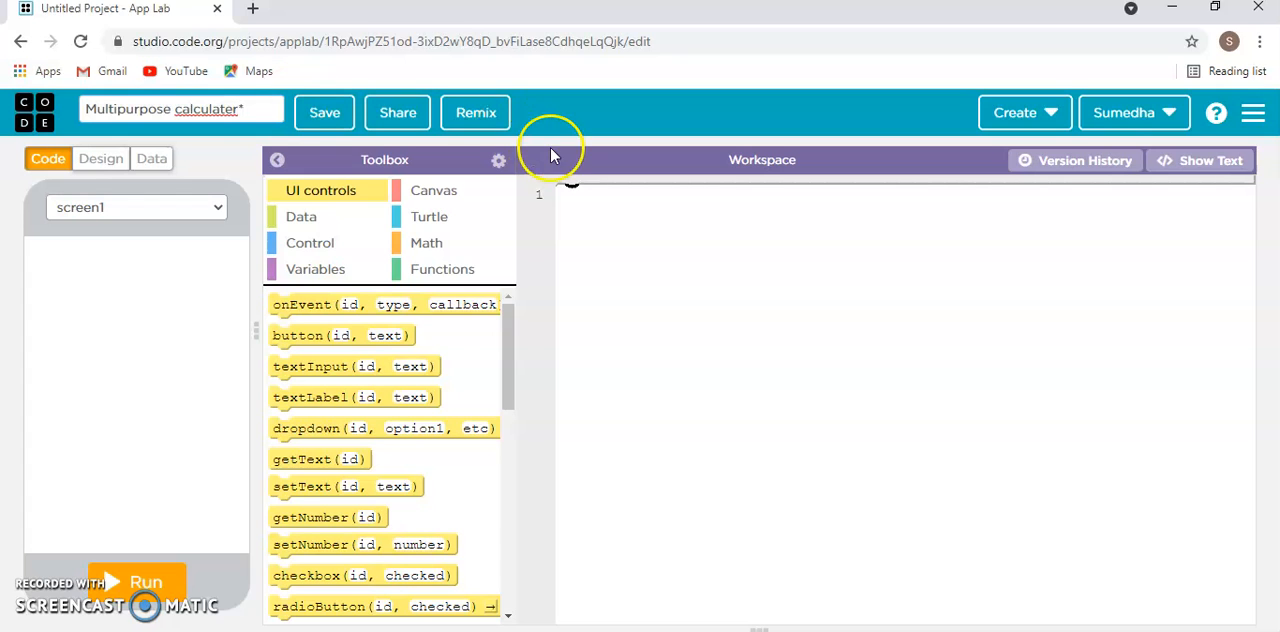
{"action": "right_click", "coordinate": [188, 112]}
{"action": "left_click", "coordinate": [228, 130]}
{"action": "left_click", "coordinate": [322, 118]}
{"action": "left_click", "coordinate": [327, 124]}
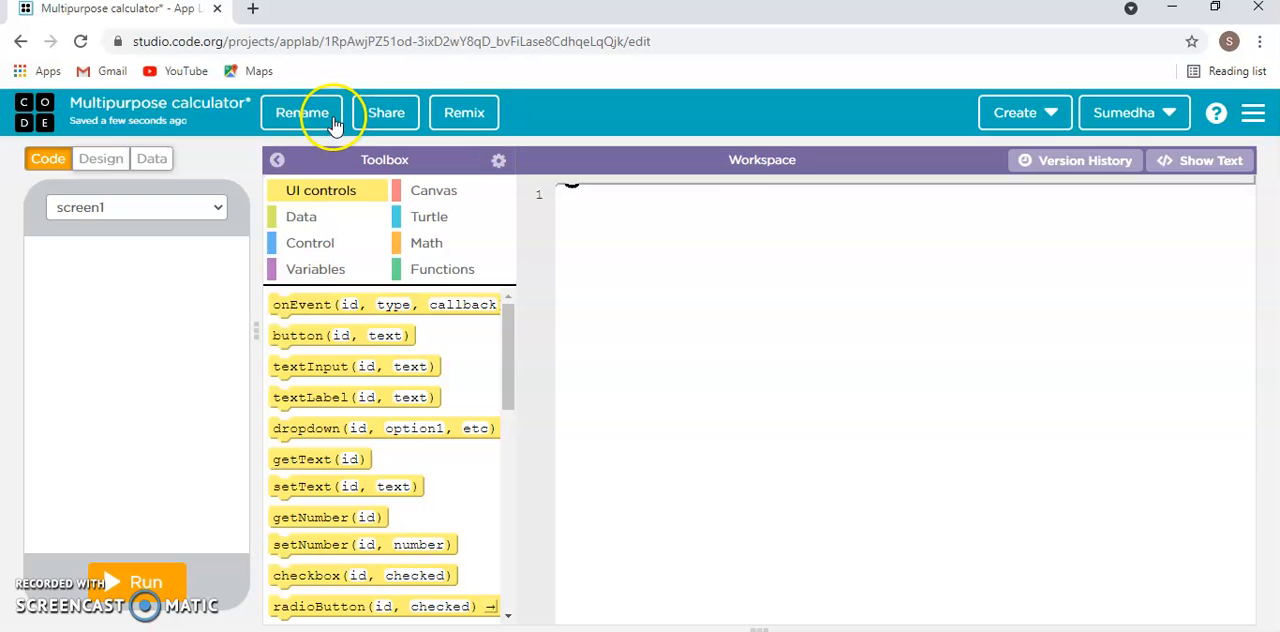
- Switch to design mode and set the first screen's id to Home_Screen
{"action": "left_click", "coordinate": [100, 158]}
{"action": "left_click", "coordinate": [165, 207]}
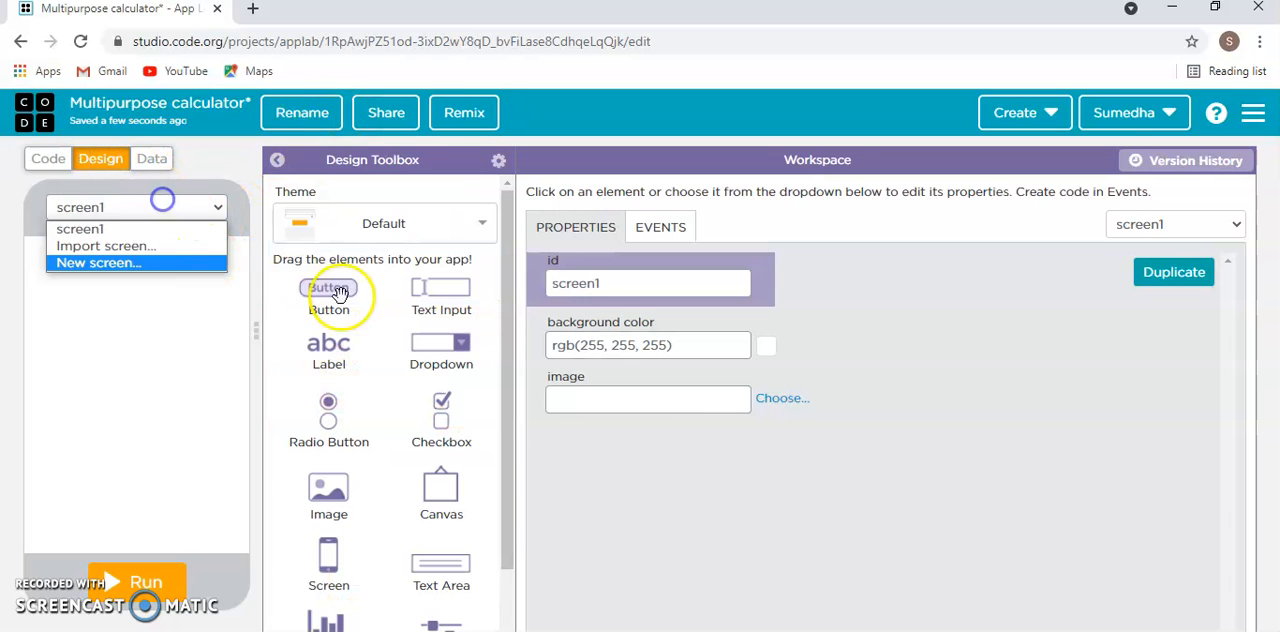
{"action": "double_click", "coordinate": [568, 283]}
{"action": "key", "text": "BackSpace"}
{"action": "type", "text": "Home_S"}
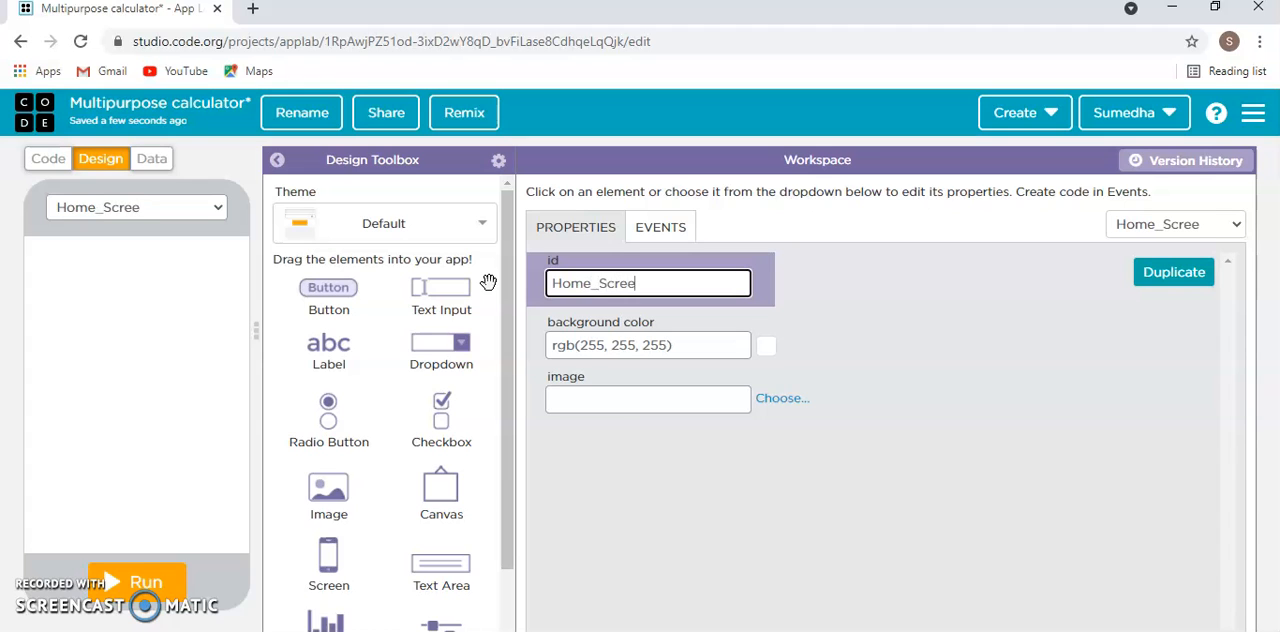
{"action": "left_click", "coordinate": [905, 506]}
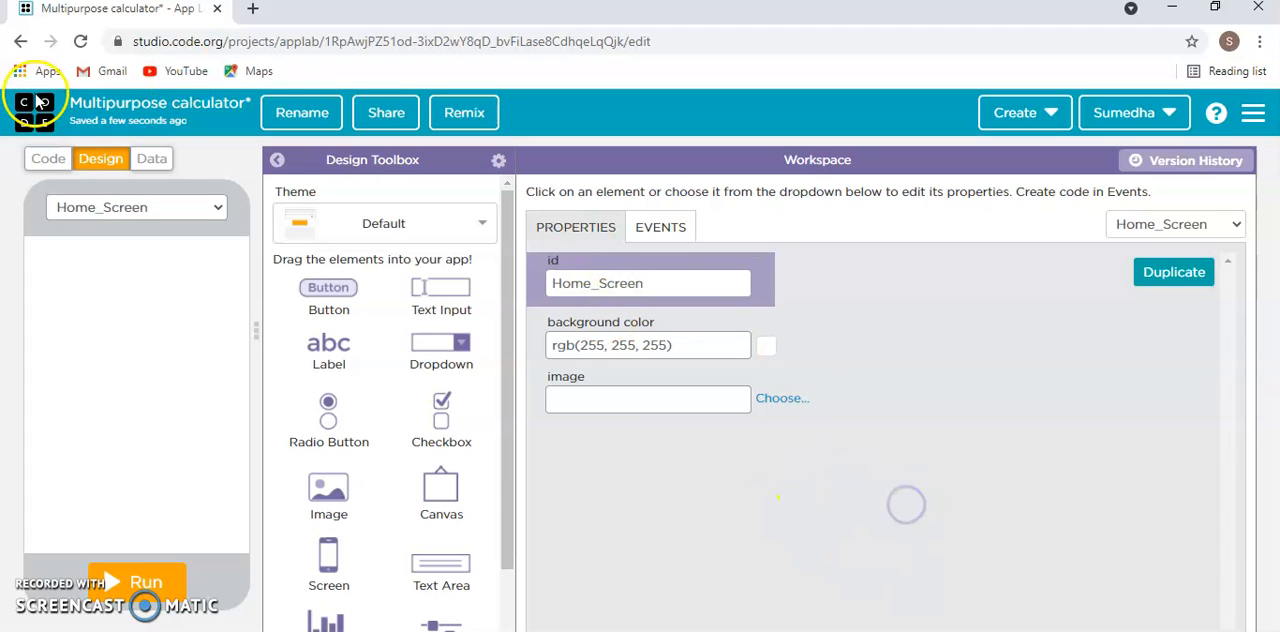
- Place a label, an image and a button at about x 110, y 375 on Home_Screen, stretching the image across the screen's middle
{"action": "left_click_drag", "start_coordinate": [355, 308], "coordinate": [125, 512]}
{"action": "left_click_drag", "start_coordinate": [345, 505], "coordinate": [148, 398]}
{"action": "left_click_drag", "start_coordinate": [138, 509], "coordinate": [126, 514]}
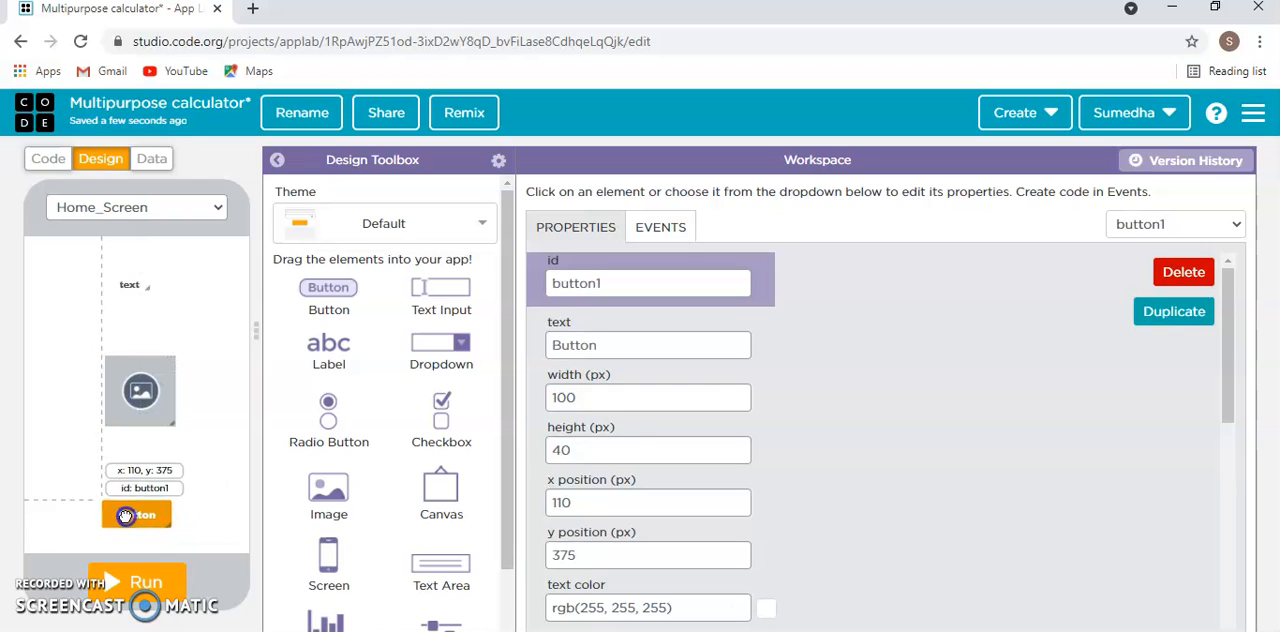
{"action": "left_click", "coordinate": [129, 382]}
{"action": "left_click_drag", "start_coordinate": [127, 380], "coordinate": [155, 354]}
- Move and resize the label above the image to about 220 by 80 px at x 45, y 15
{"action": "left_click_drag", "start_coordinate": [139, 302], "coordinate": [124, 260]}
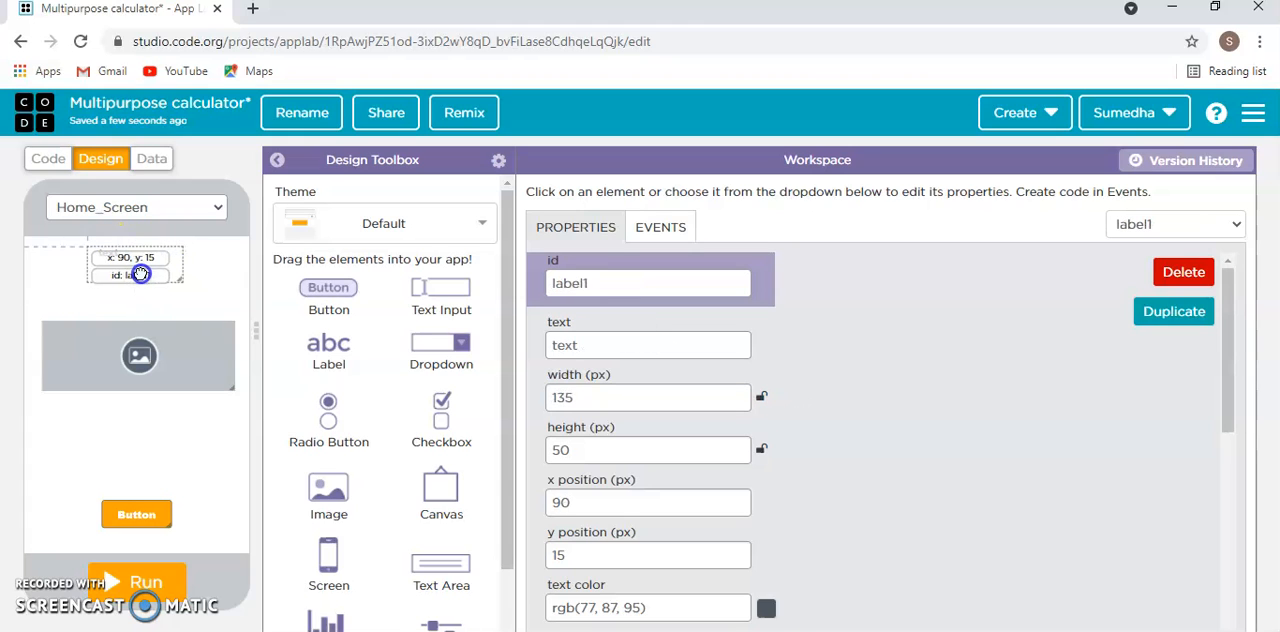
{"action": "left_click", "coordinate": [145, 290]}
{"action": "left_click", "coordinate": [136, 274]}
{"action": "left_click_drag", "start_coordinate": [137, 281], "coordinate": [140, 303]}
{"action": "left_click", "coordinate": [188, 261]}
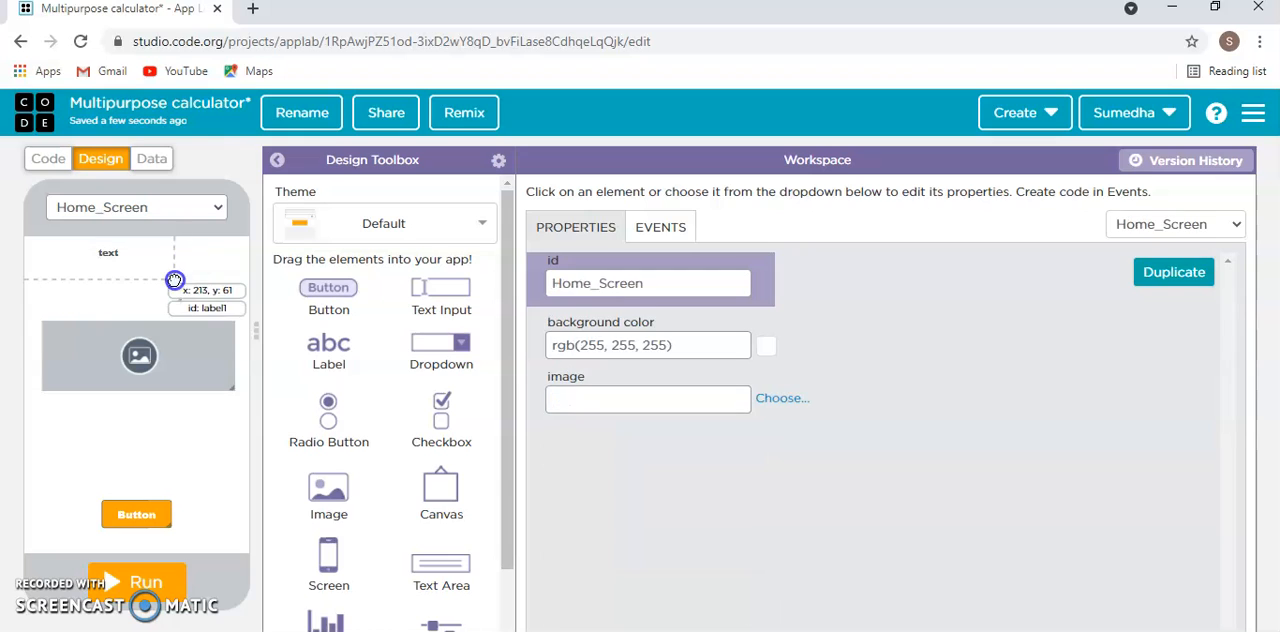
{"action": "left_click", "coordinate": [175, 280]}
{"action": "mouse_move", "coordinate": [157, 276]}
{"action": "left_mouse_down"}
{"action": "mouse_move", "coordinate": [209, 266]}
{"action": "mouse_move", "coordinate": [152, 268]}
{"action": "left_mouse_up"}
{"action": "left_click", "coordinate": [226, 277]}
{"action": "left_click", "coordinate": [214, 273]}
{"action": "left_click_drag", "start_coordinate": [214, 272], "coordinate": [165, 272]}
- Set the label's id to multi
{"action": "left_click_drag", "start_coordinate": [646, 296], "coordinate": [490, 300]}
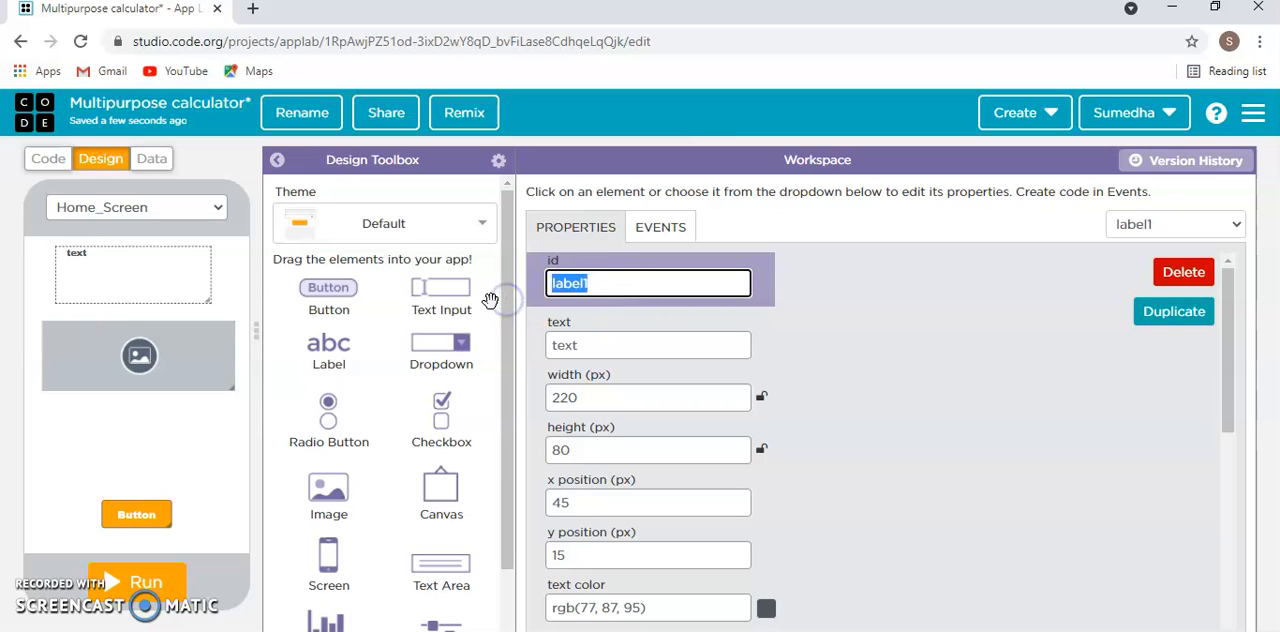
{"action": "key", "text": "BackSpace"}
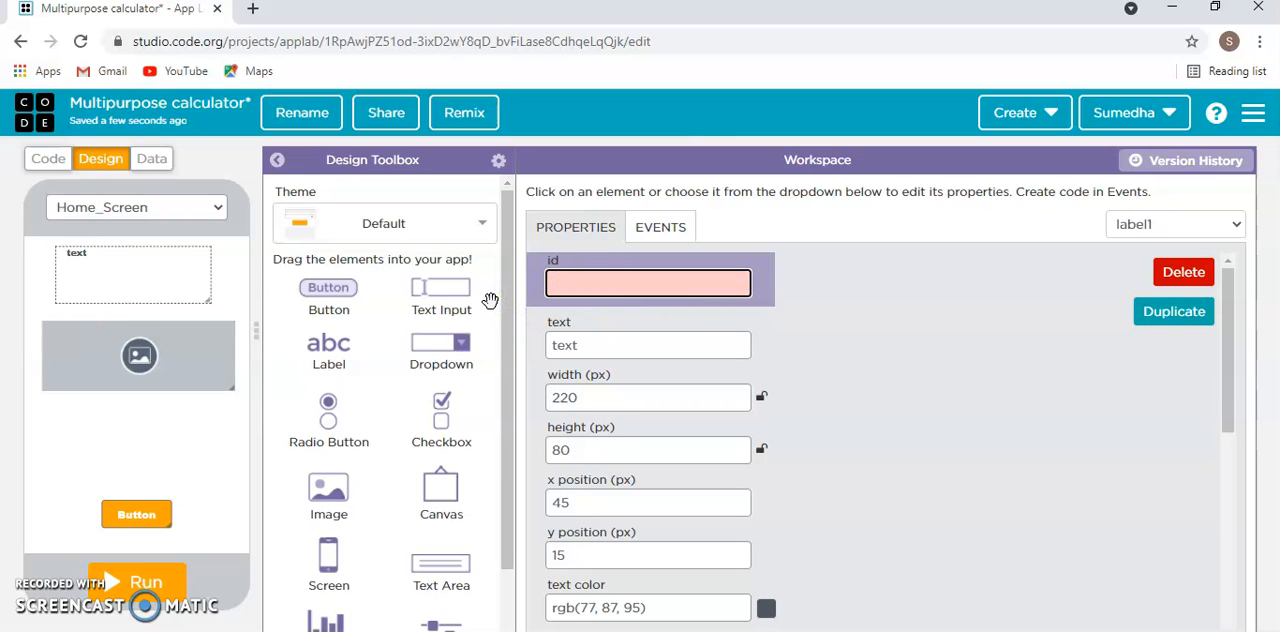
{"action": "type", "text": "multi"}
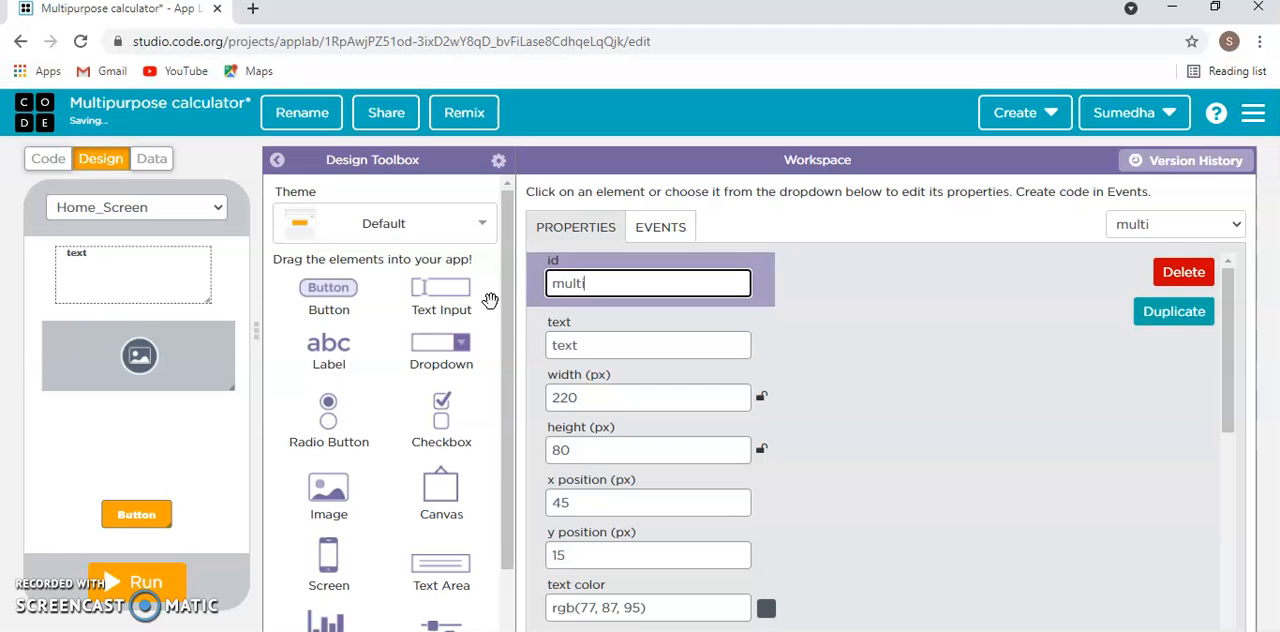
- Set the label's text to "Multipurpose calculater"
{"action": "left_click", "coordinate": [587, 355]}
{"action": "double_click", "coordinate": [627, 352]}
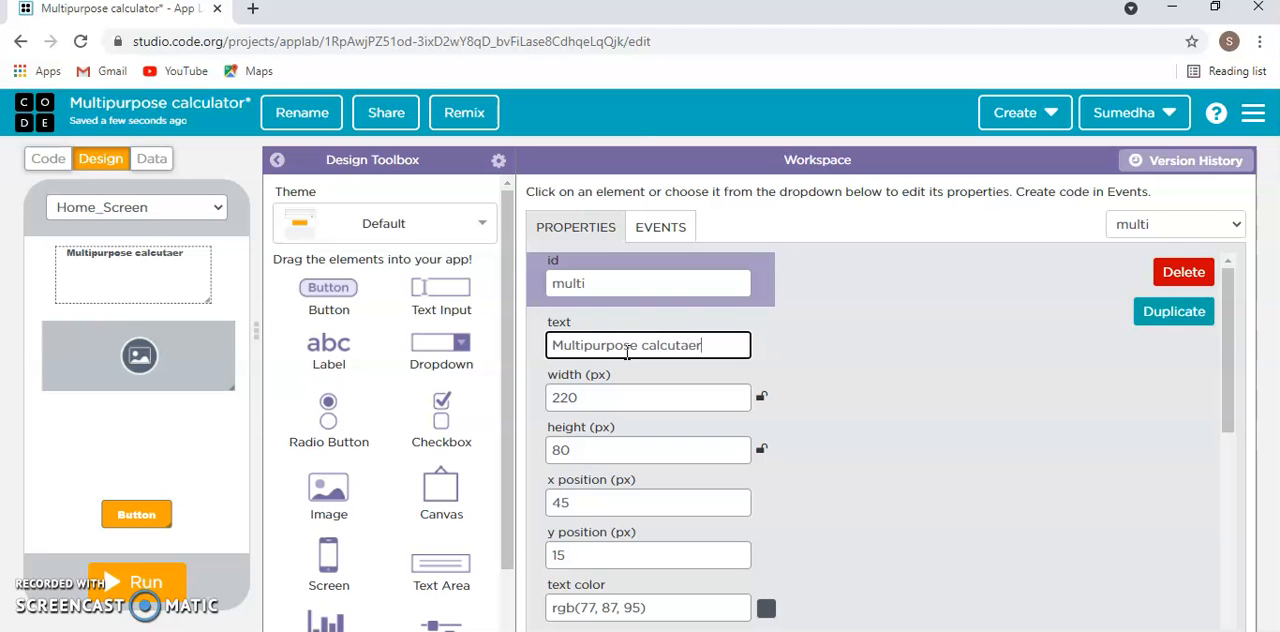
{"action": "right_click", "coordinate": [658, 346]}
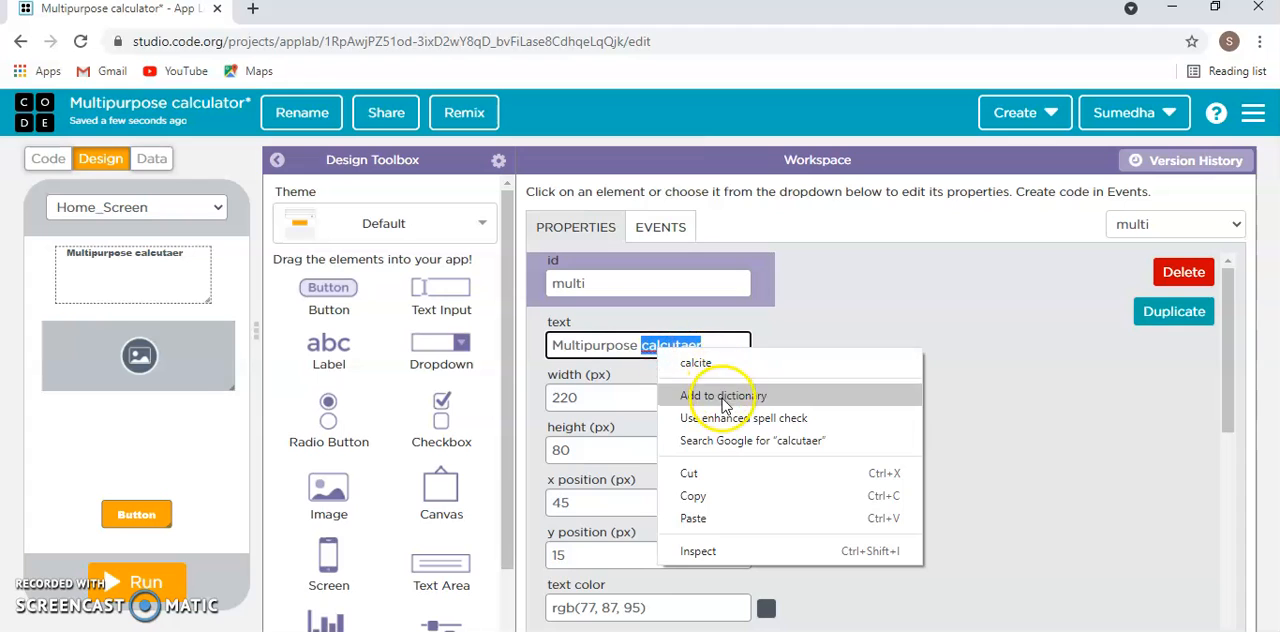
{"action": "left_click", "coordinate": [710, 348]}
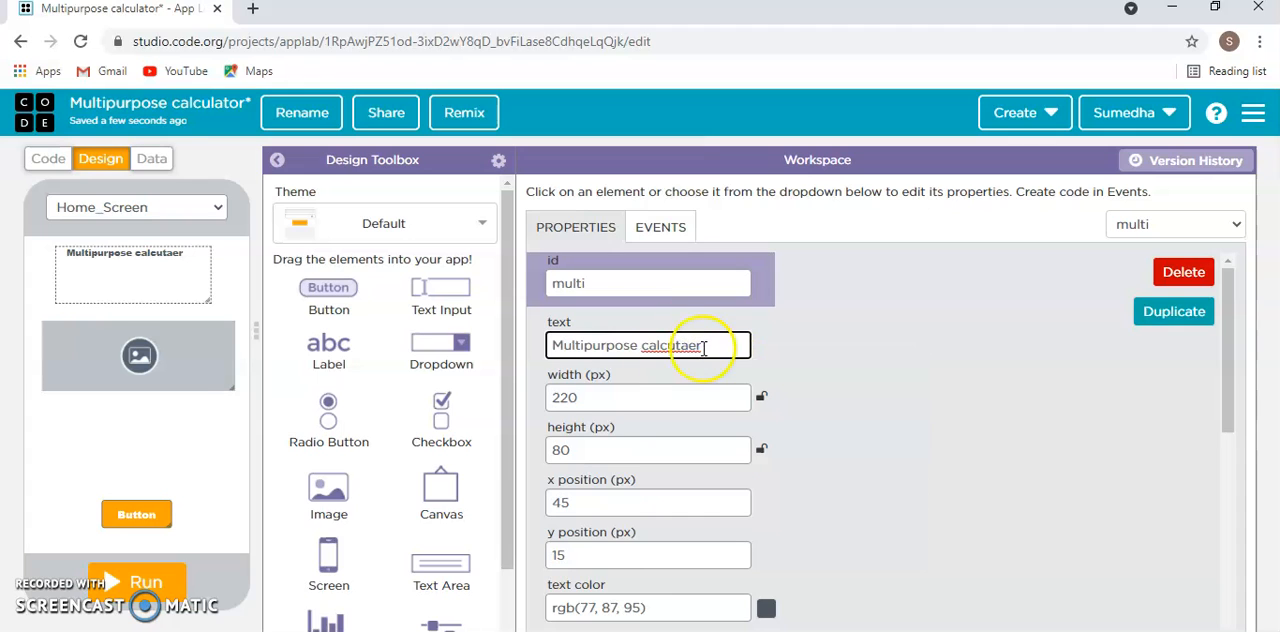
{"action": "key", "text": "BackSpace"}
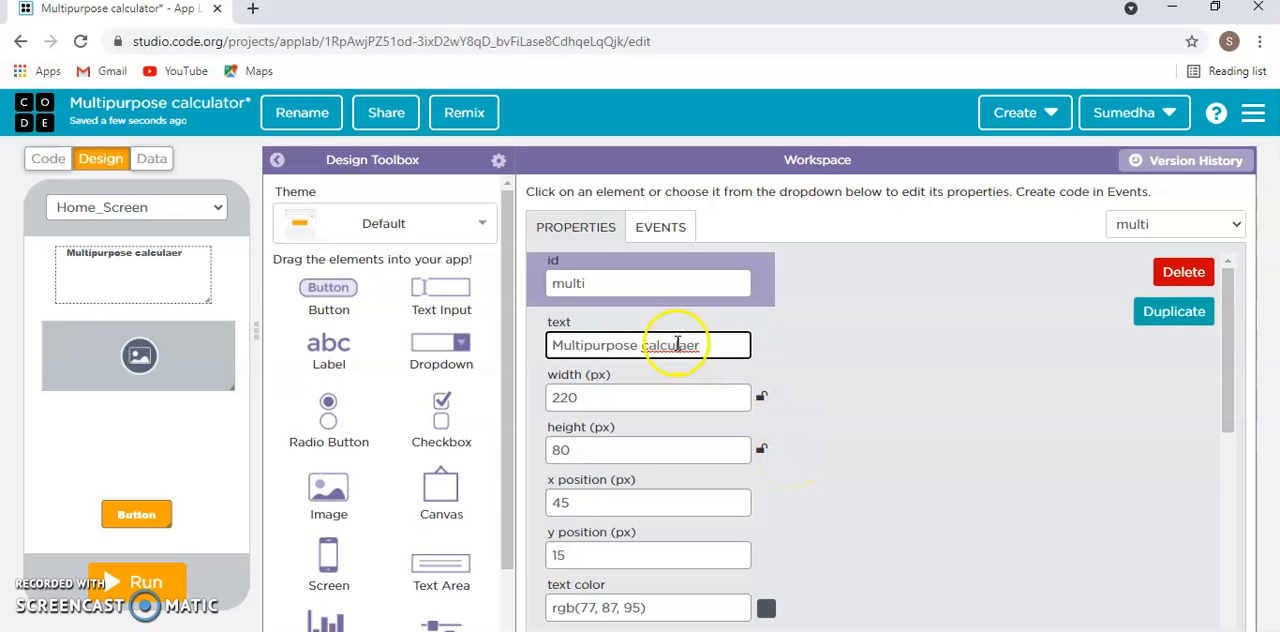
{"action": "type", "text": "t"}
{"action": "left_click", "coordinate": [914, 406]}
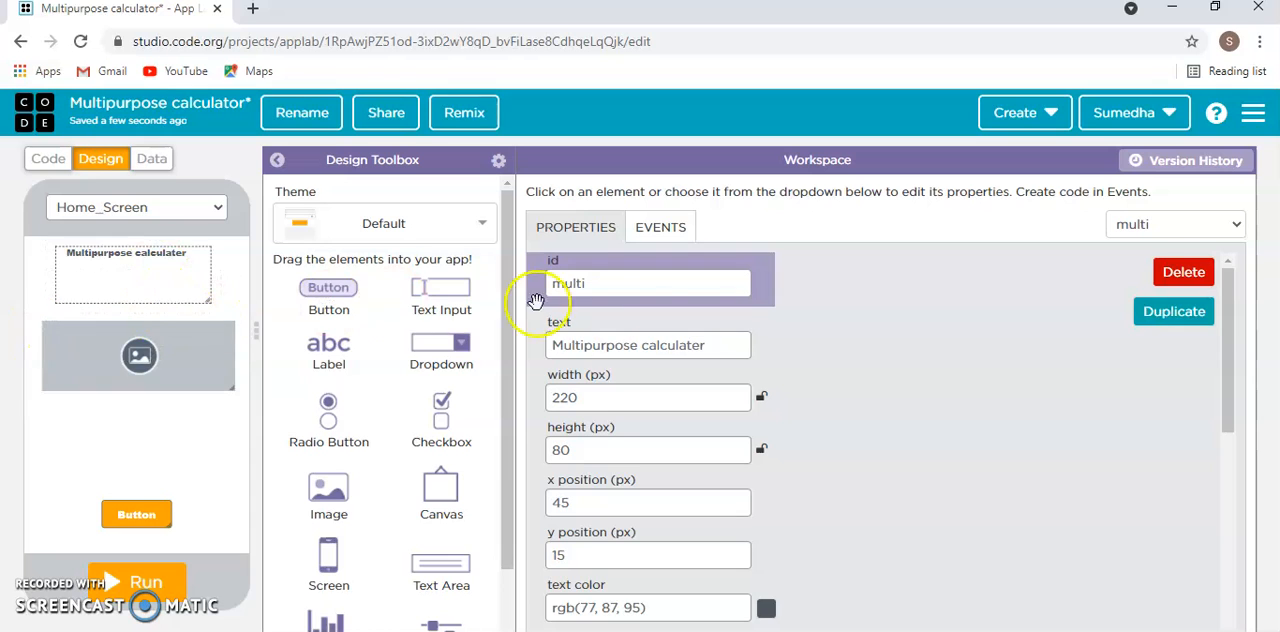
- Set the title label's text alignment to center
{"action": "scroll", "coordinate": [749, 430], "scroll_direction": "down", "scroll_amount": 4}
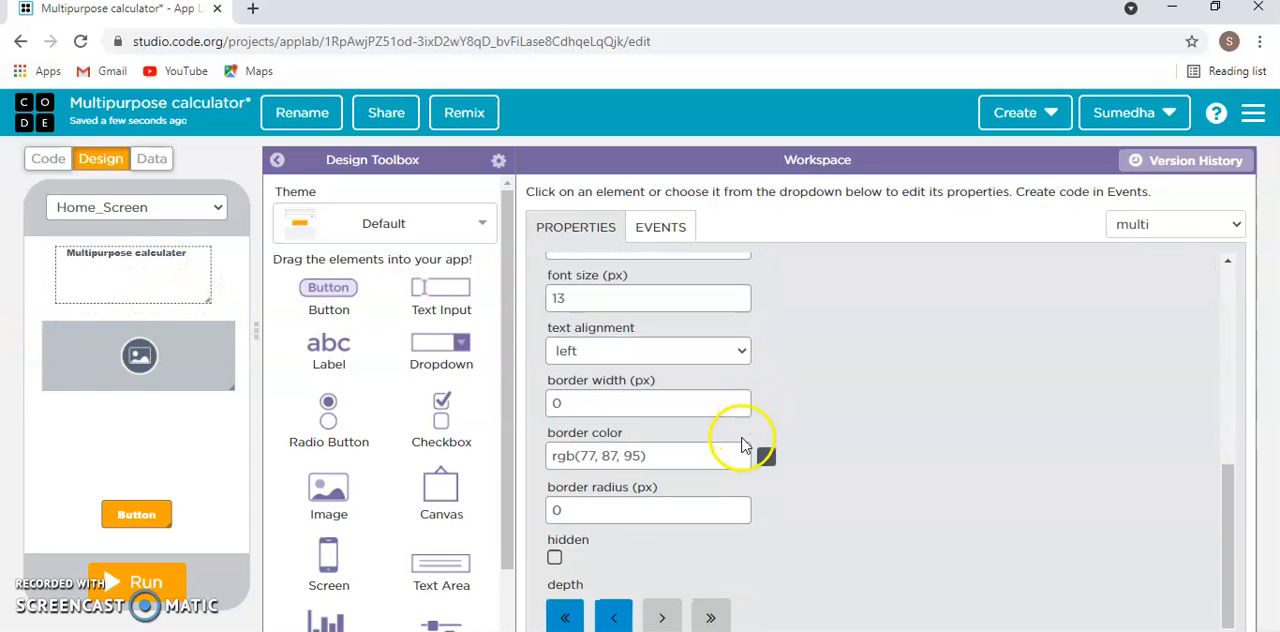
{"action": "scroll", "coordinate": [571, 437], "scroll_direction": "up", "scroll_amount": 1}
{"action": "left_click", "coordinate": [606, 443]}
{"action": "left_click", "coordinate": [613, 492]}
- Enlarge the title label's font, trying 25 px and settling on 27 px
{"action": "left_click", "coordinate": [604, 384]}
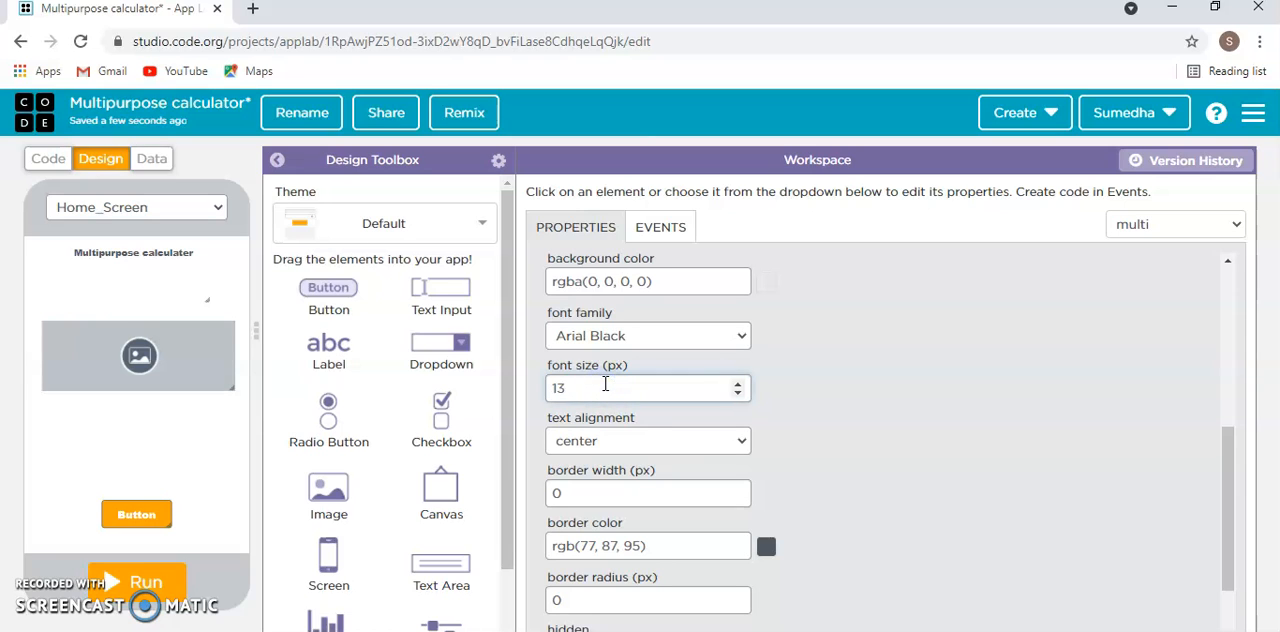
{"action": "key", "text": "BackSpace"}
{"action": "key", "text": "BackSpace"}
{"action": "type", "text": "20"}
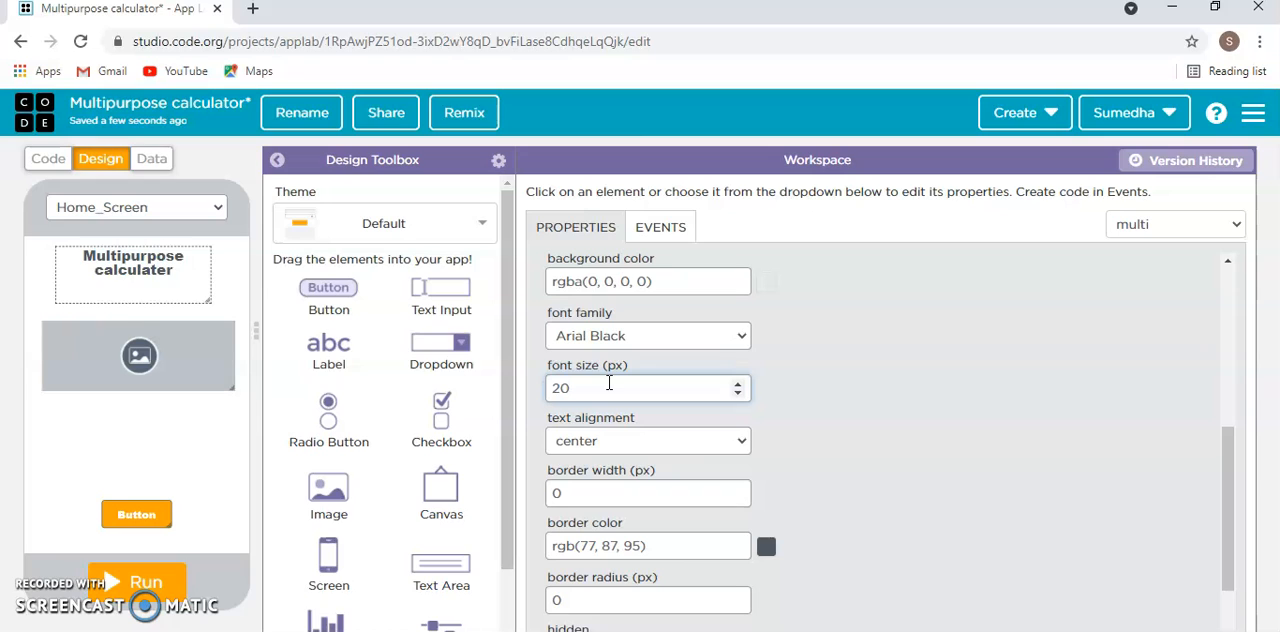
{"action": "key", "text": "BackSpace"}
{"action": "type", "text": "5"}
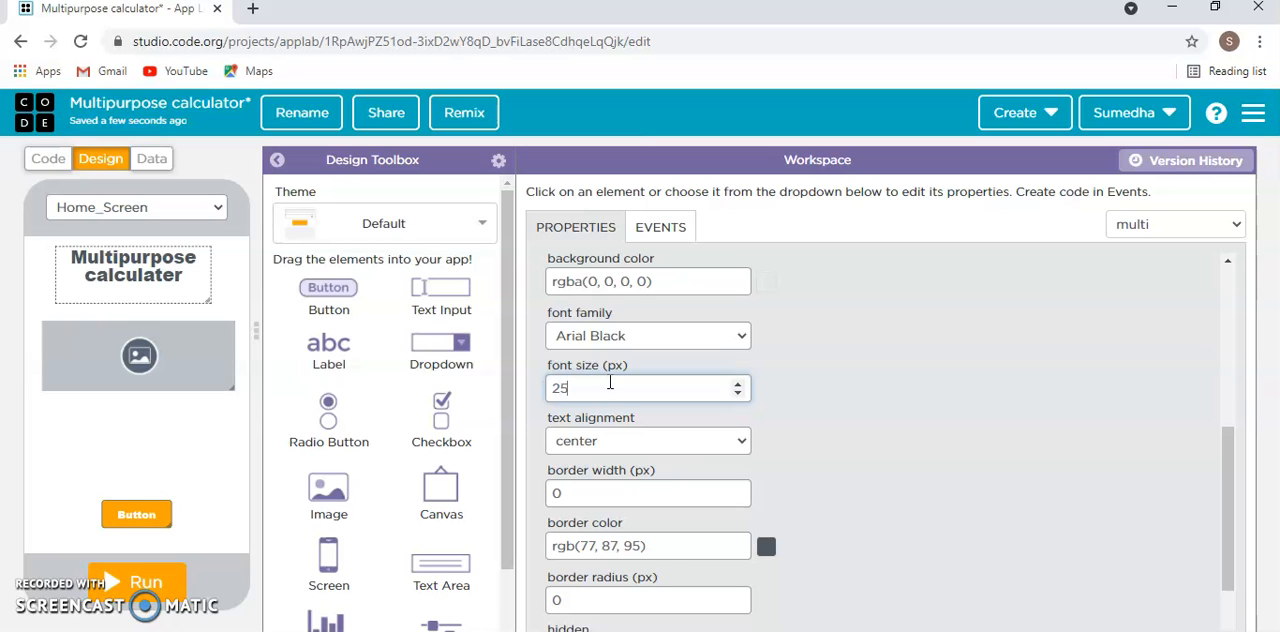
{"action": "key", "text": "BackSpace"}
{"action": "type", "text": "7"}
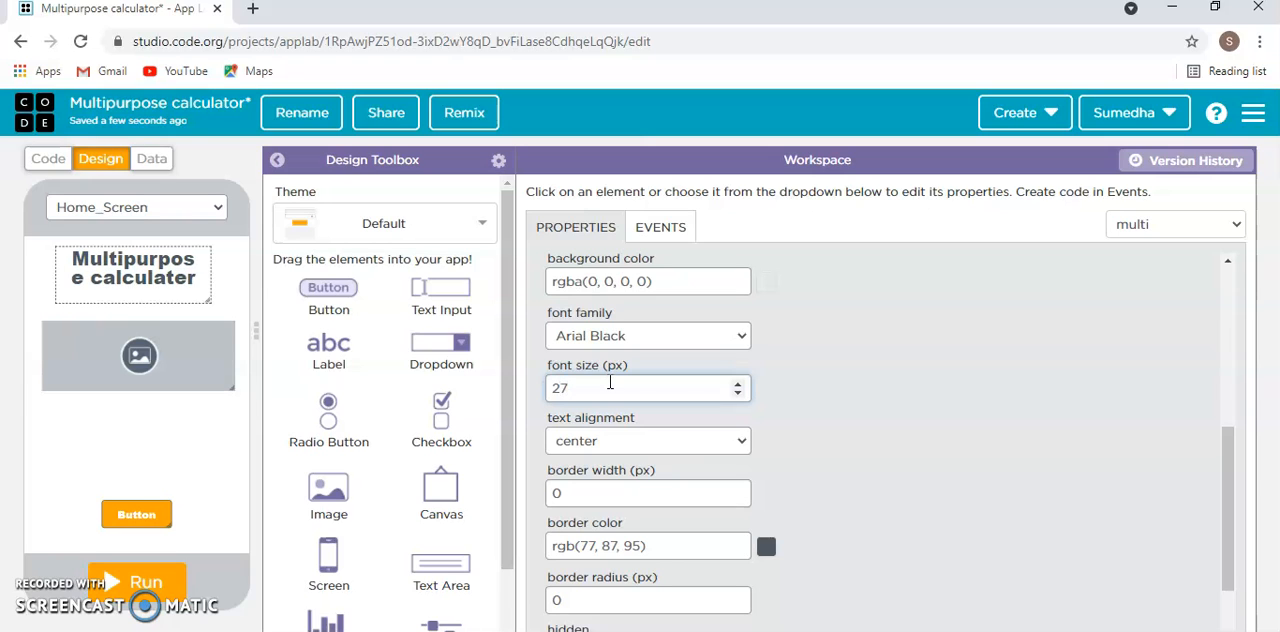
- Set the title label's font size to 25 px and slightly reduce the label's height
{"action": "key", "text": "BackSpace"}
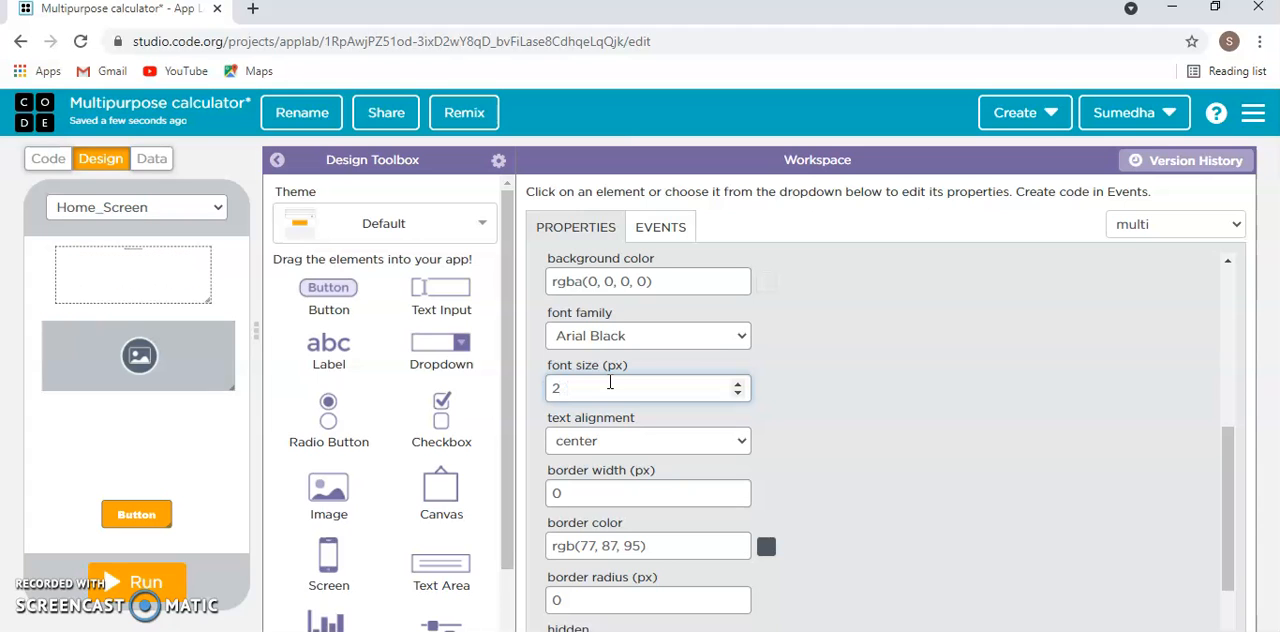
{"action": "type", "text": "5"}
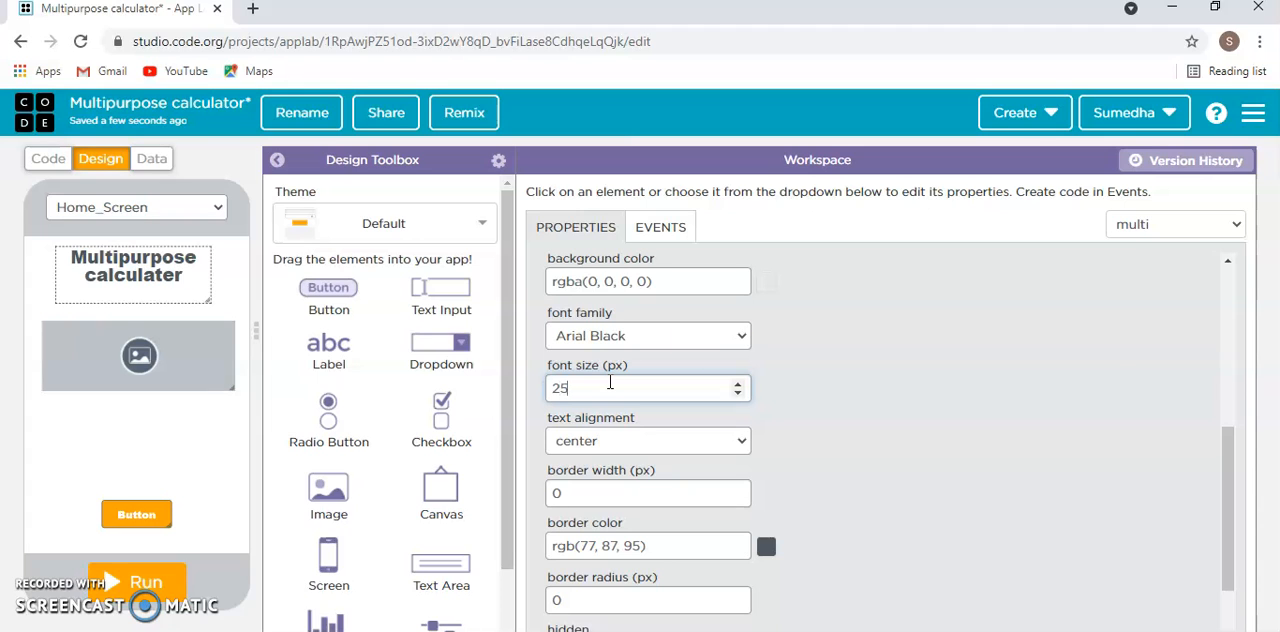
{"action": "left_click", "coordinate": [137, 304]}
{"action": "left_click_drag", "start_coordinate": [137, 304], "coordinate": [135, 291]}
- Change the title label's font family to Comic
{"action": "scroll", "coordinate": [686, 397], "scroll_direction": "down", "scroll_amount": 4}
{"action": "scroll", "coordinate": [575, 475], "scroll_direction": "up", "scroll_amount": 1}
{"action": "left_click", "coordinate": [593, 437]}
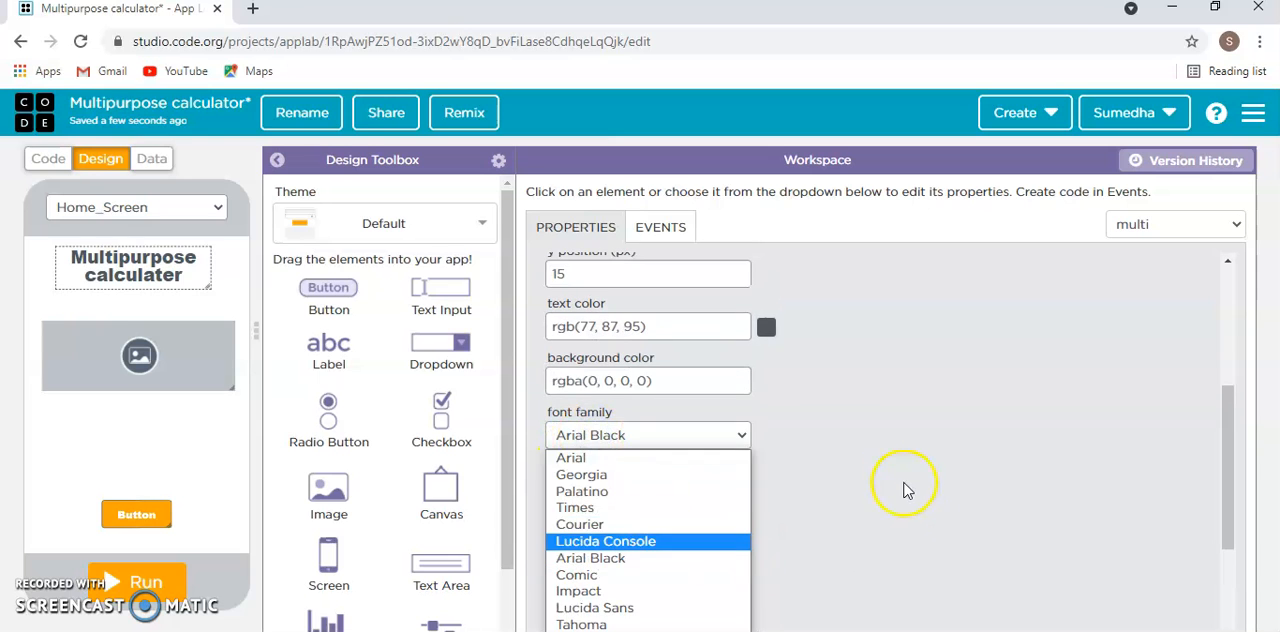
{"action": "scroll", "coordinate": [900, 484], "scroll_direction": "down", "scroll_amount": 1}
{"action": "scroll", "coordinate": [749, 355], "scroll_direction": "up", "scroll_amount": 1}
{"action": "left_click", "coordinate": [695, 343]}
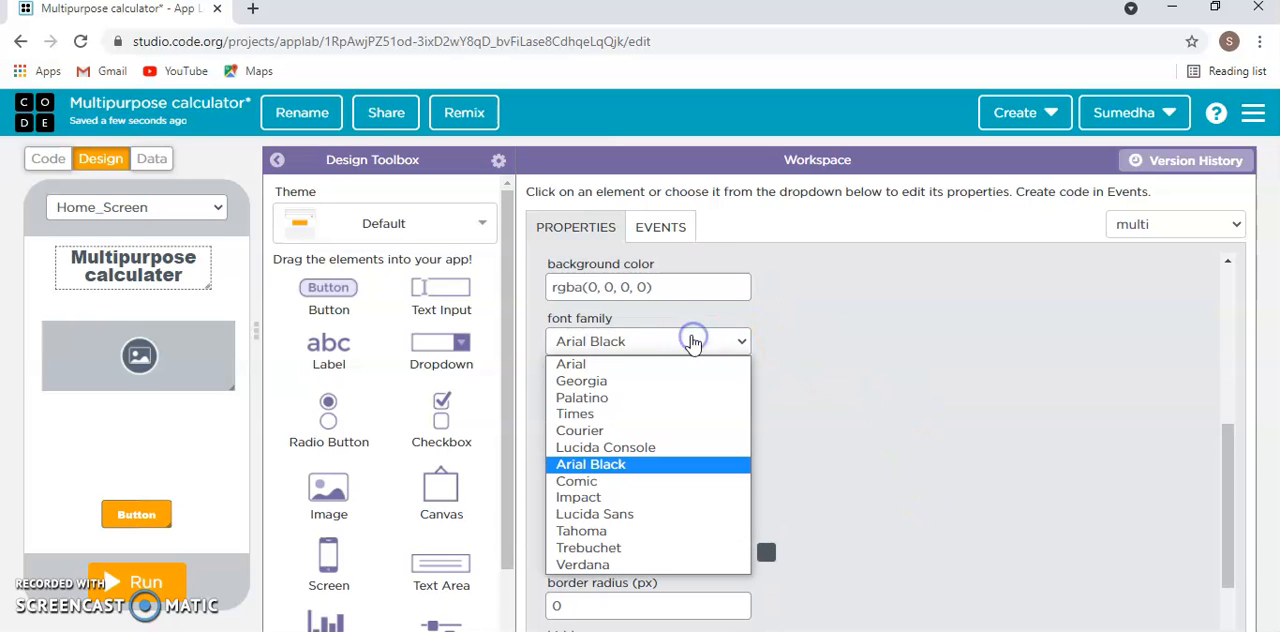
{"action": "left_click", "coordinate": [596, 482]}
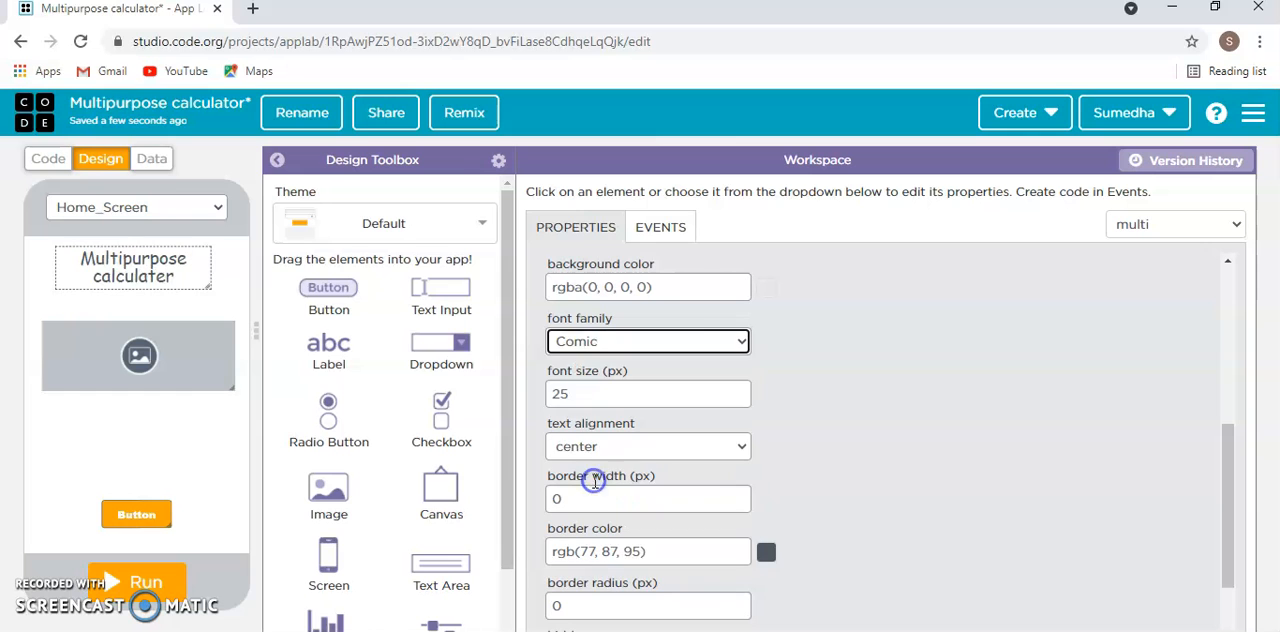
{"action": "scroll", "coordinate": [880, 484], "scroll_direction": "up", "scroll_amount": 4}
{"action": "scroll", "coordinate": [880, 484], "scroll_direction": "down", "scroll_amount": 4}
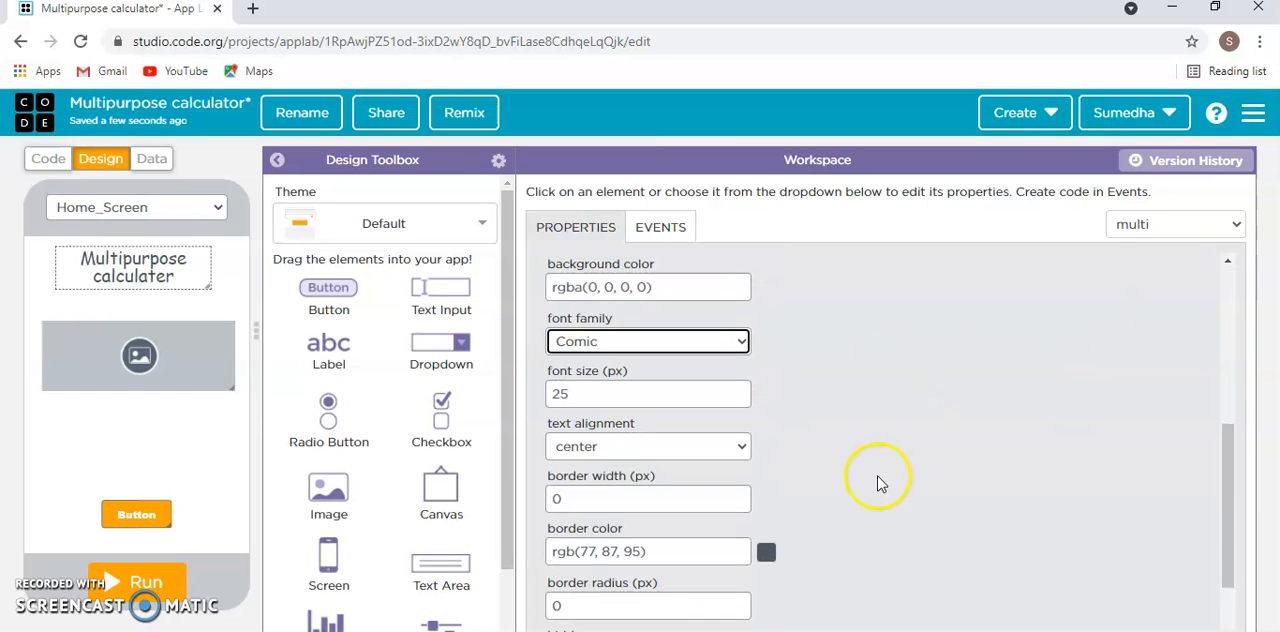
{"action": "scroll", "coordinate": [800, 470], "scroll_direction": "up", "scroll_amount": 3}
- Try the Bubblegum theme on the app
{"action": "left_click", "coordinate": [194, 380]}
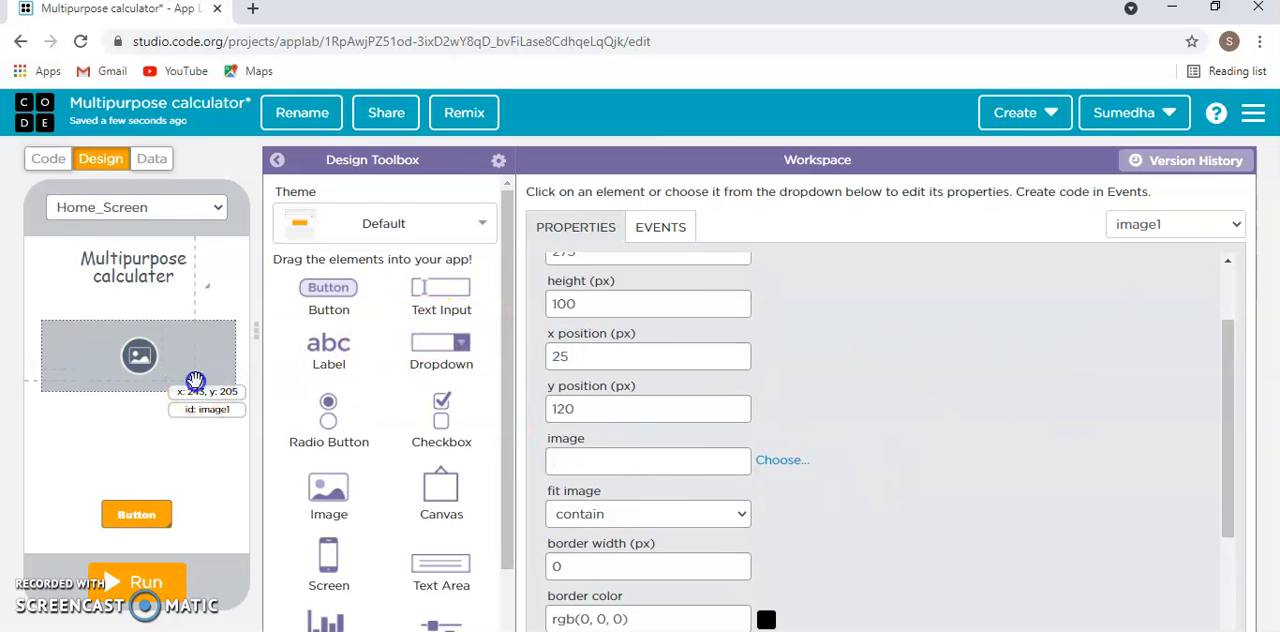
{"action": "left_click", "coordinate": [380, 218]}
{"action": "scroll", "coordinate": [340, 322], "scroll_direction": "down", "scroll_amount": 2}
{"action": "scroll", "coordinate": [380, 430], "scroll_direction": "down", "scroll_amount": 10}
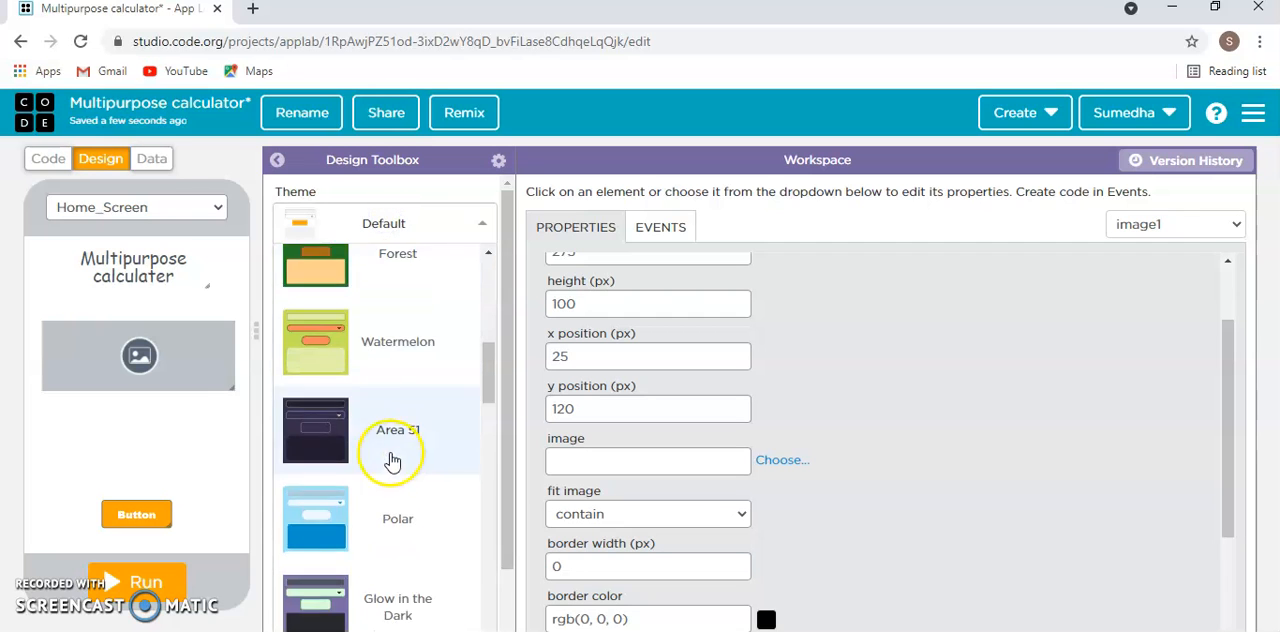
{"action": "scroll", "coordinate": [390, 463], "scroll_direction": "up", "scroll_amount": 3}
{"action": "left_click", "coordinate": [386, 445]}
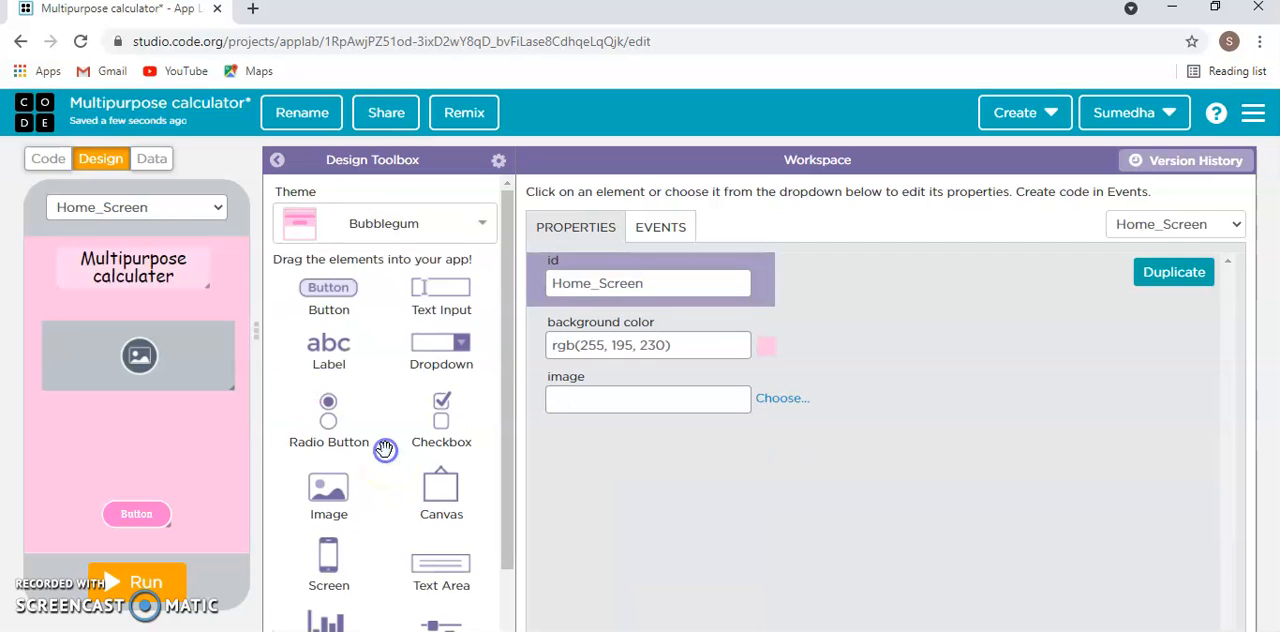
- Apply the Coral Reef theme to the app
{"action": "left_click", "coordinate": [366, 224]}
{"action": "scroll", "coordinate": [381, 357], "scroll_direction": "down", "scroll_amount": 1}
{"action": "left_click", "coordinate": [366, 470]}
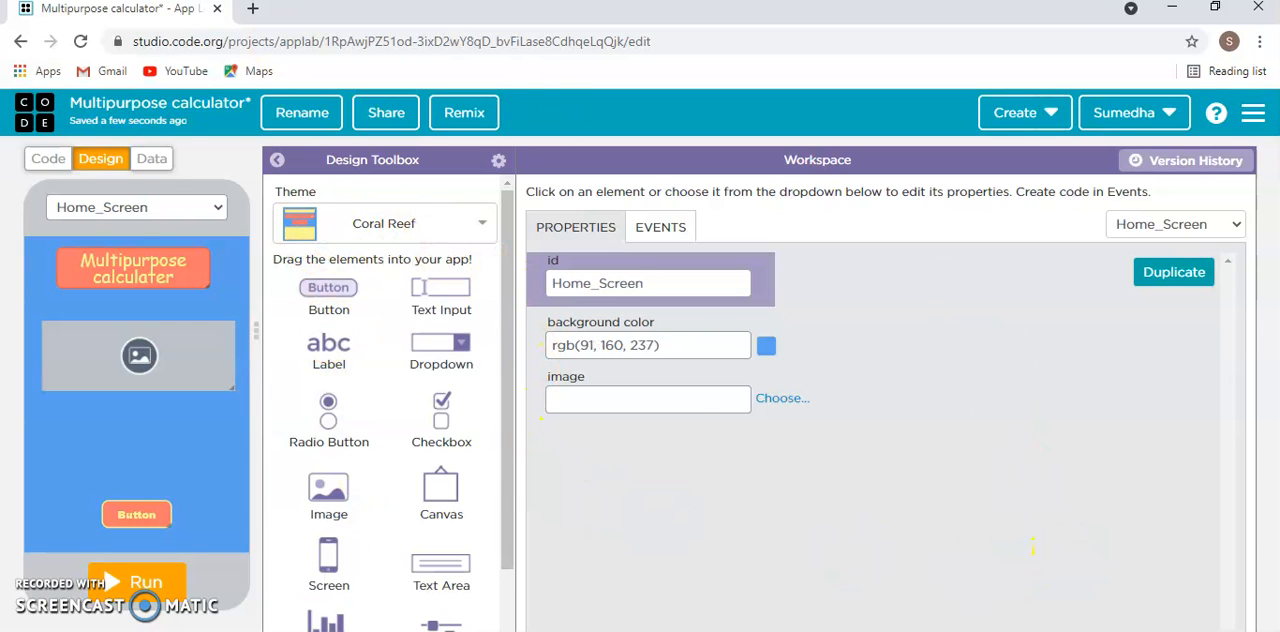
- Enlarge the image element to fill the space between title and button, and upload the multiporpose file from Downloads as its picture
{"action": "left_click_drag", "start_coordinate": [126, 366], "coordinate": [120, 492]}
{"action": "scroll", "coordinate": [778, 465], "scroll_direction": "down", "scroll_amount": 2}
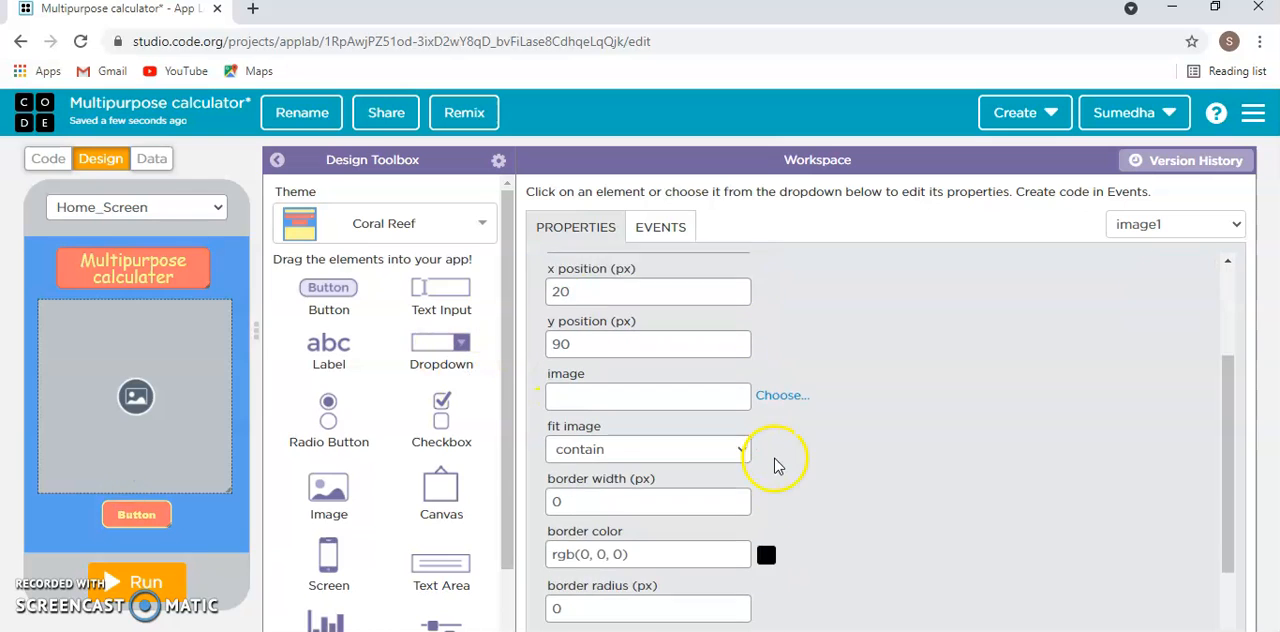
{"action": "left_click", "coordinate": [784, 370]}
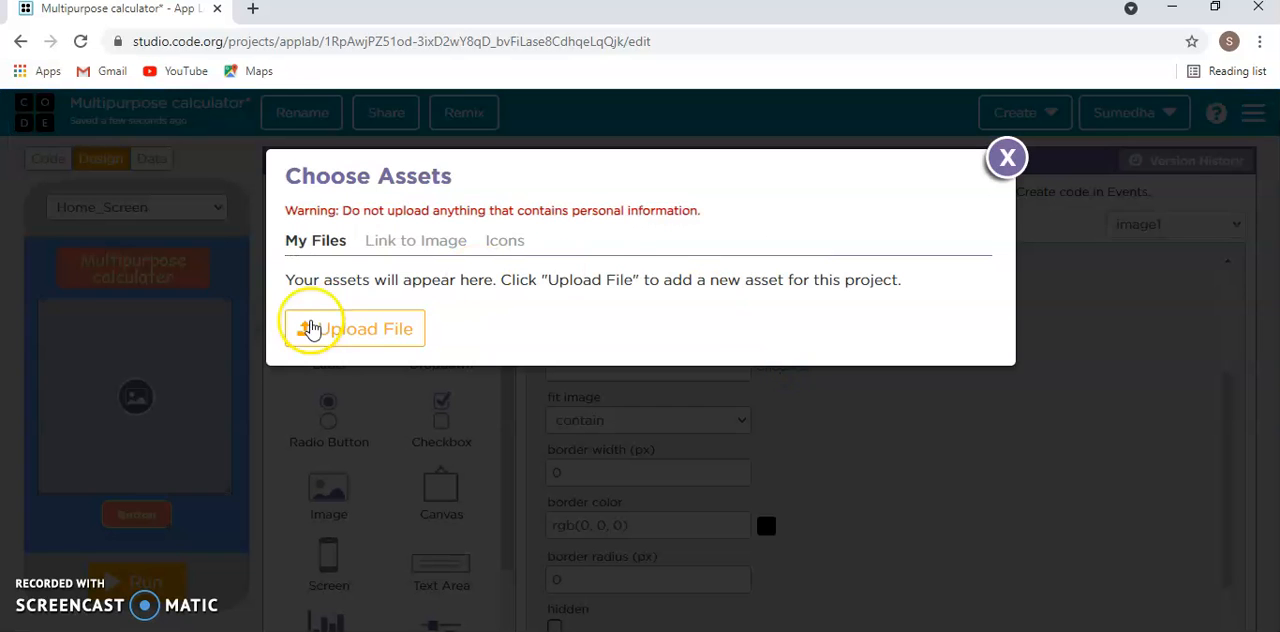
{"action": "left_click", "coordinate": [362, 325]}
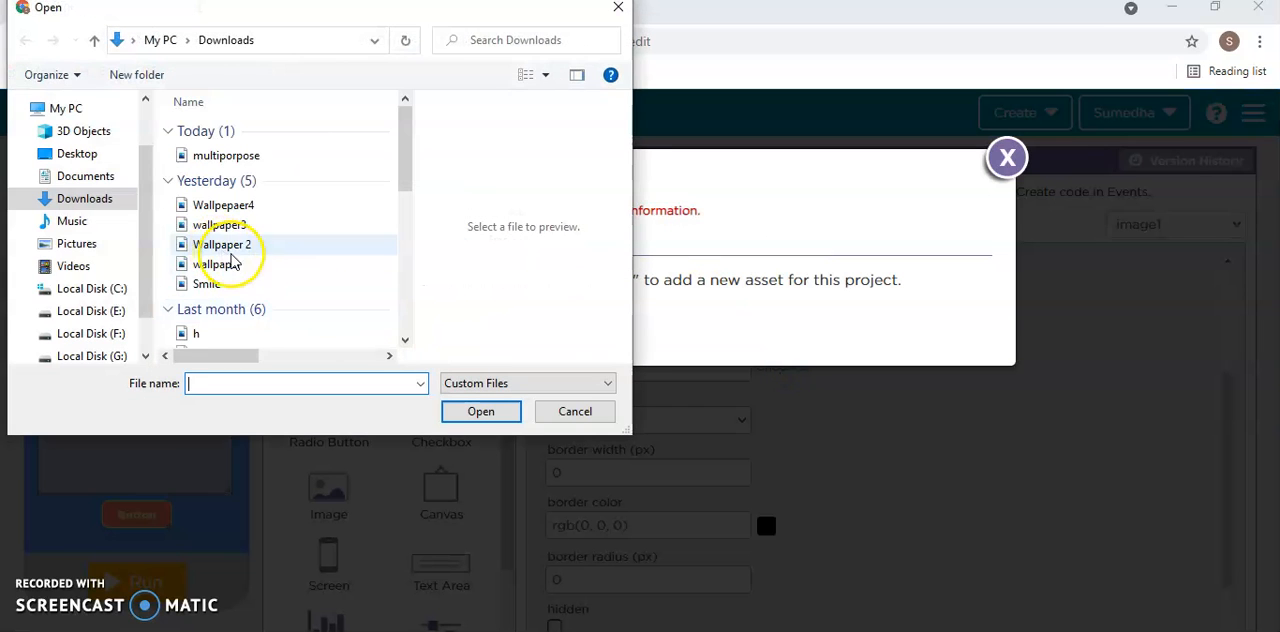
{"action": "left_click", "coordinate": [245, 156]}
{"action": "left_click", "coordinate": [482, 411]}
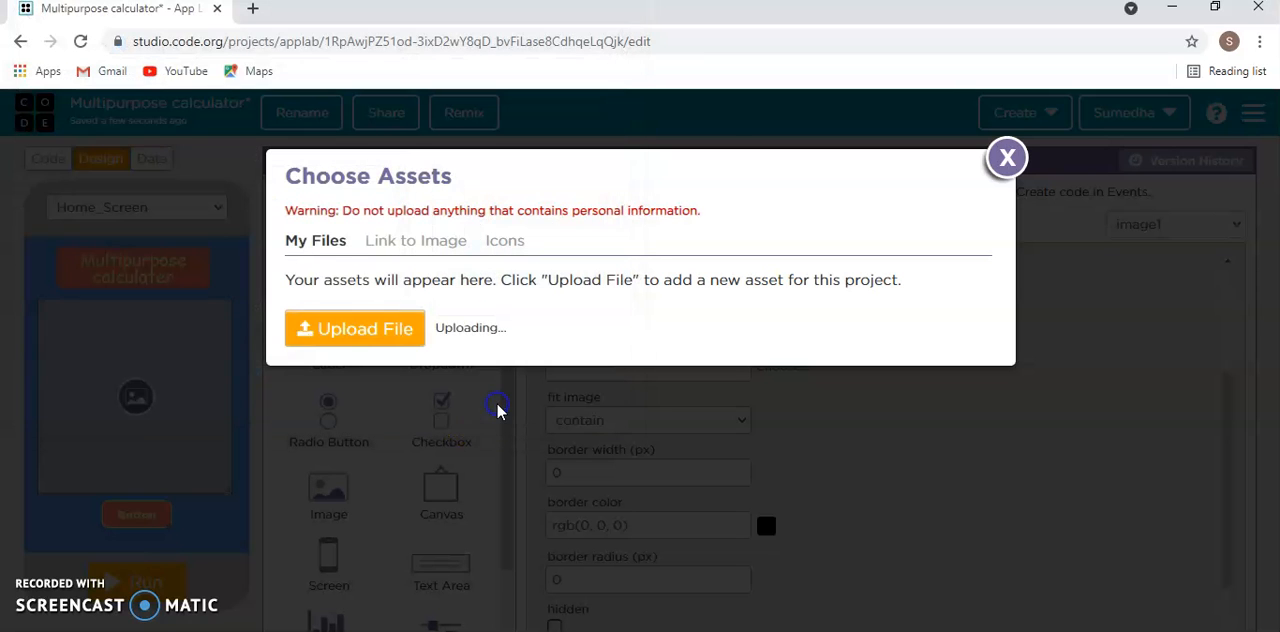
{"action": "left_click", "coordinate": [878, 315]}
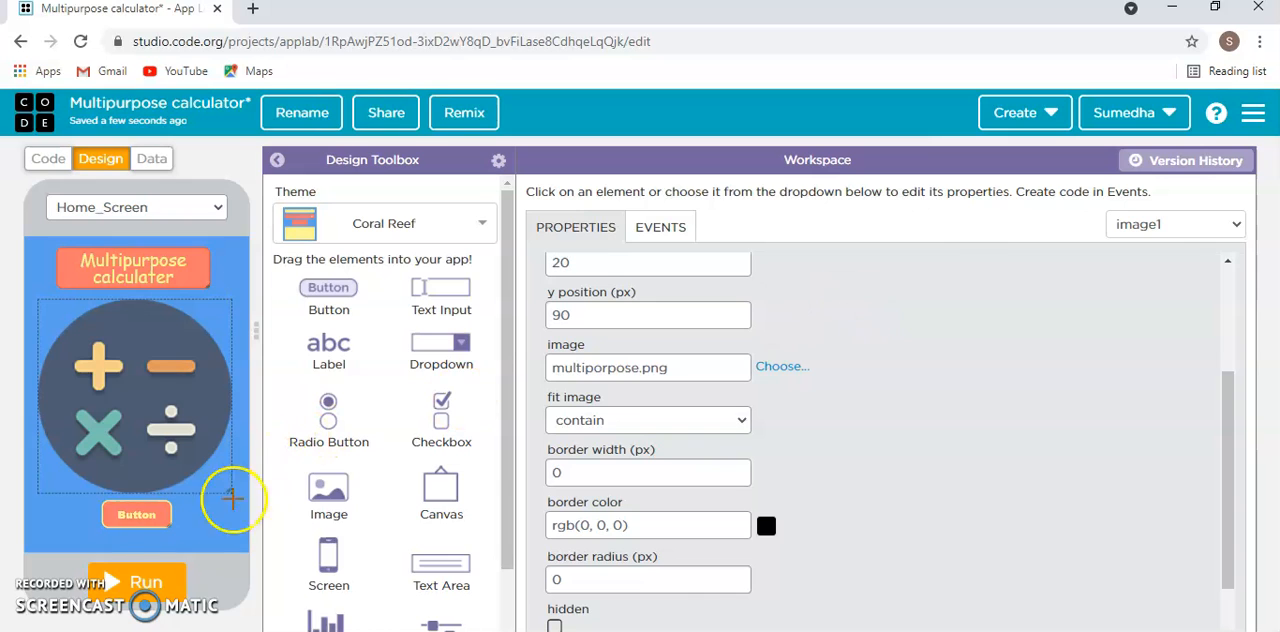
- Move the home screen's button below the image to x 100, y 395
{"action": "left_click_drag", "start_coordinate": [119, 518], "coordinate": [132, 530]}
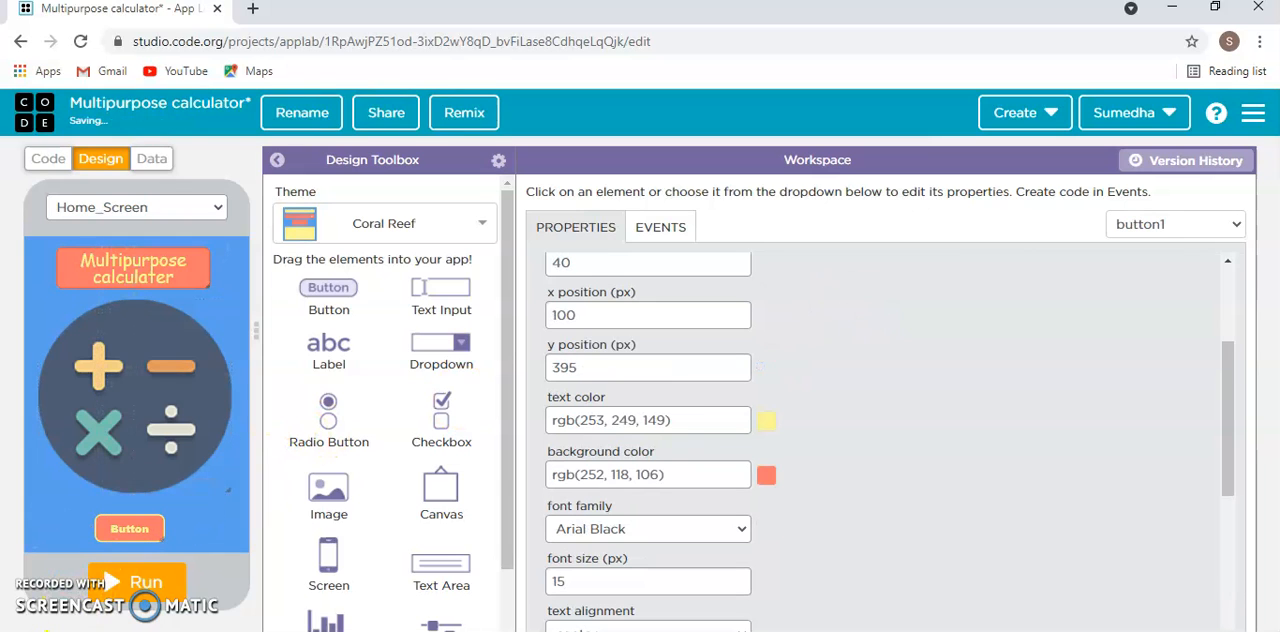
{"action": "scroll", "coordinate": [757, 292], "scroll_direction": "up", "scroll_amount": 3}
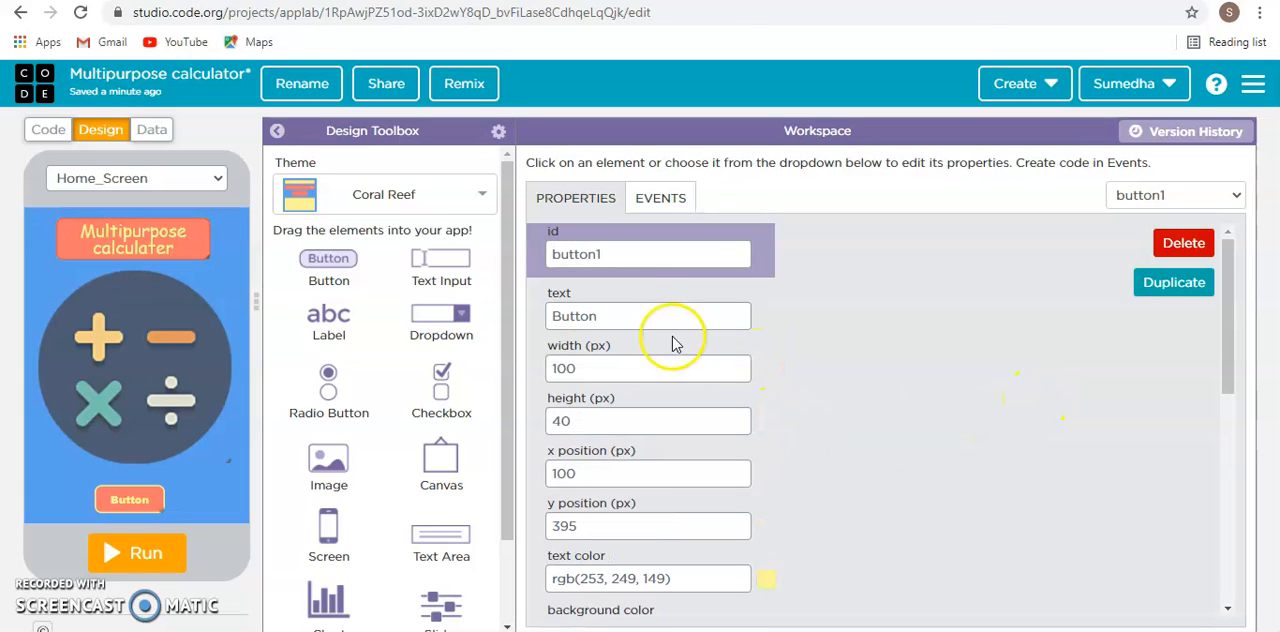
- Set the home screen button's id to buttonStart and its text to Start
{"action": "left_click", "coordinate": [649, 256]}
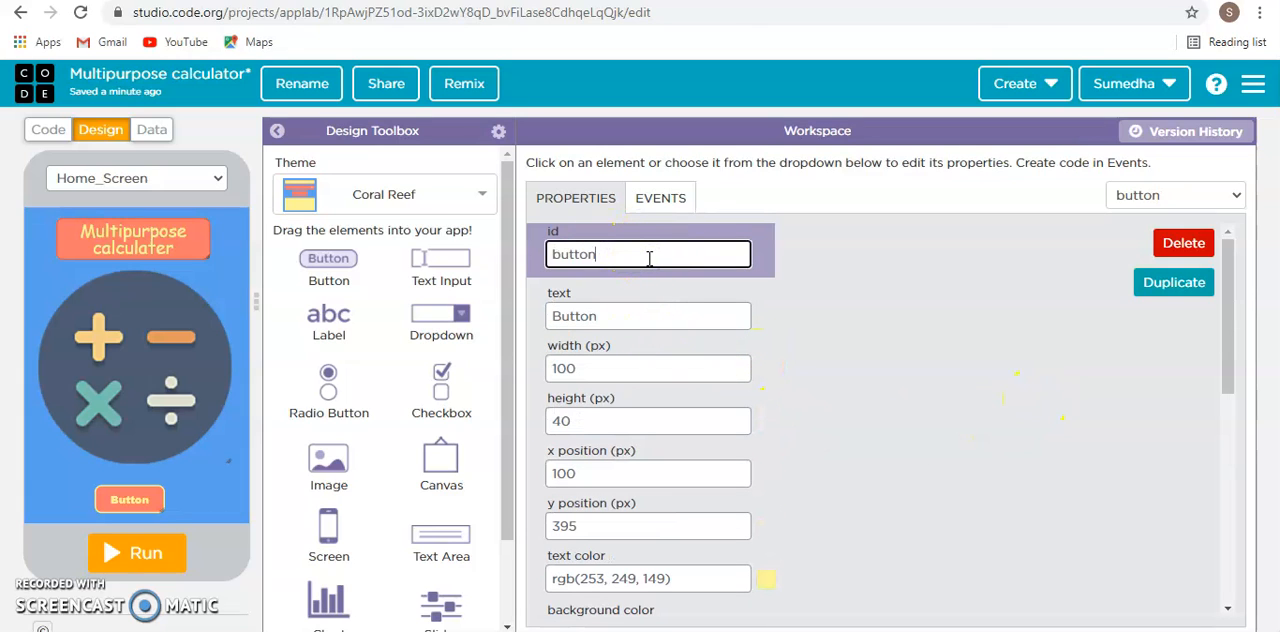
{"action": "left_click", "coordinate": [655, 318]}
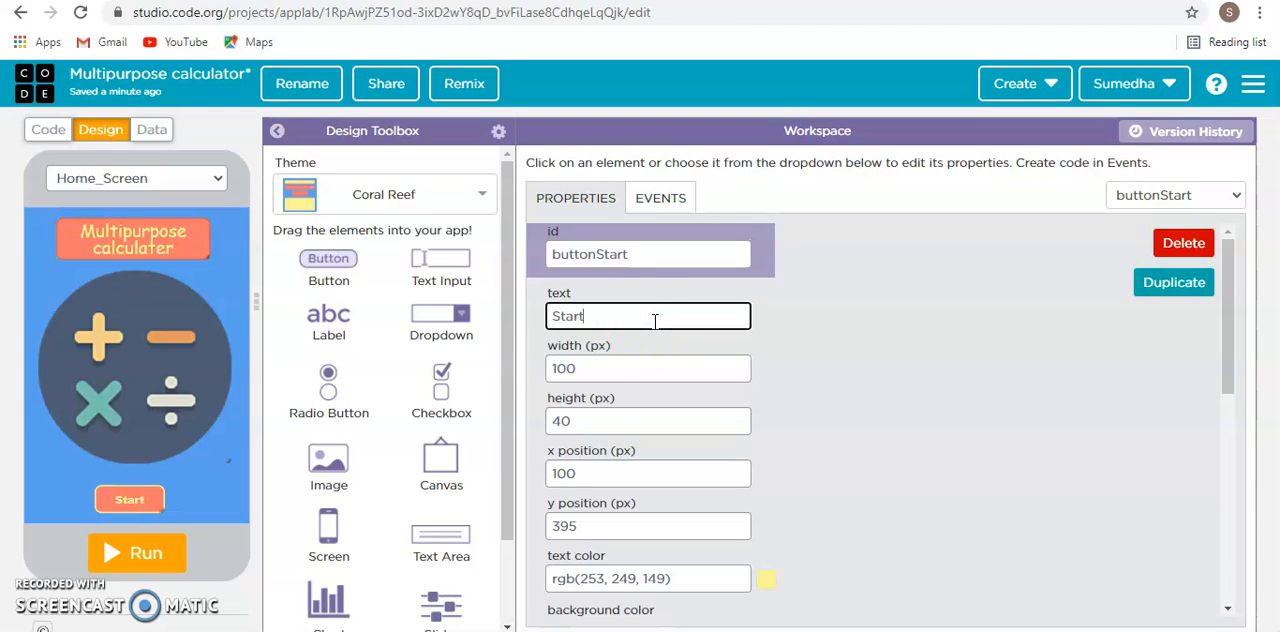
{"action": "left_click", "coordinate": [1101, 422]}
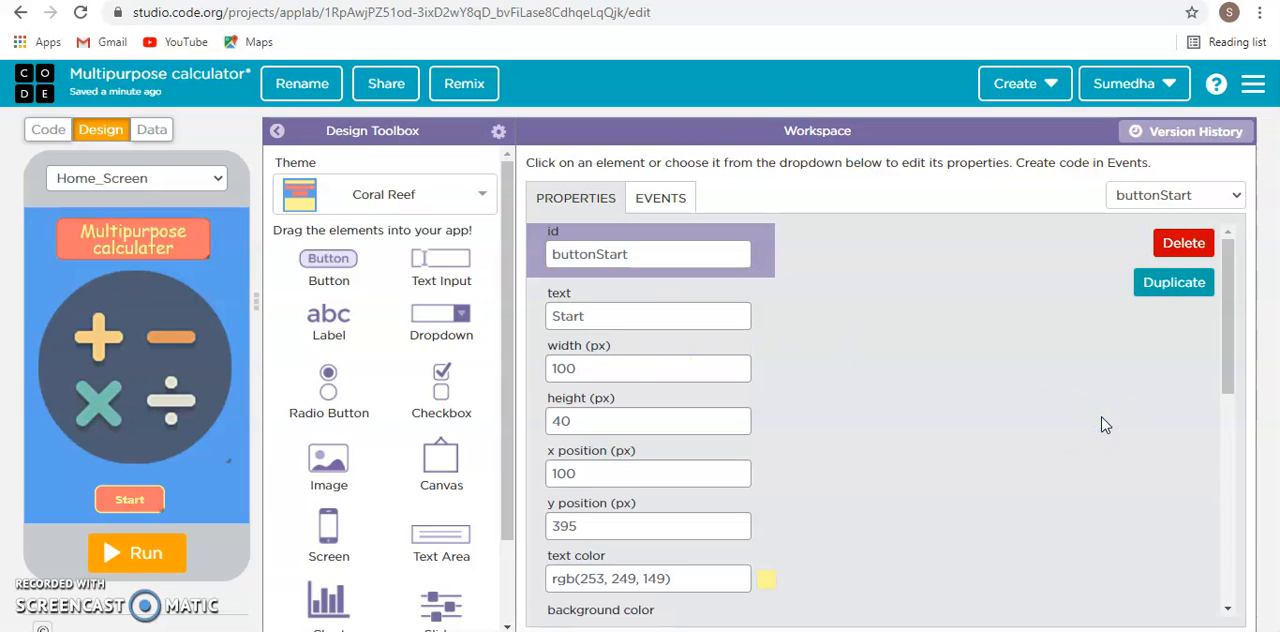
- Switch the design view from the home screen to screen2
{"action": "left_click", "coordinate": [116, 179]}
{"action": "left_click", "coordinate": [100, 233]}
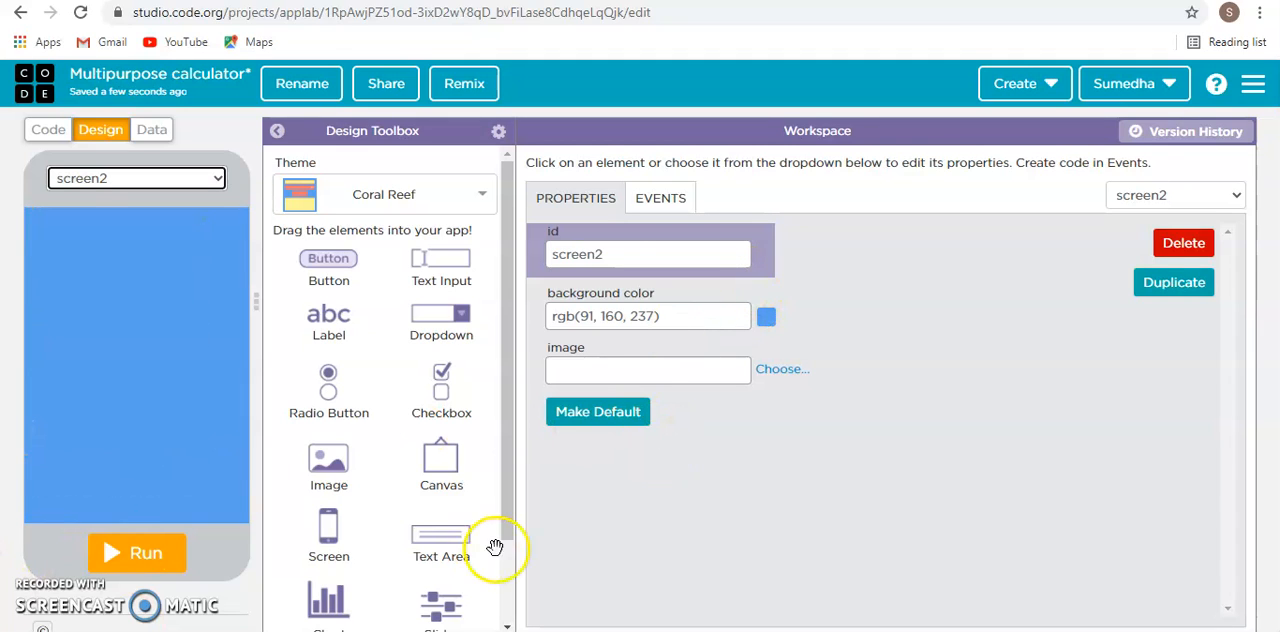
{"action": "left_click", "coordinate": [644, 250]}
{"action": "left_click", "coordinate": [909, 290]}
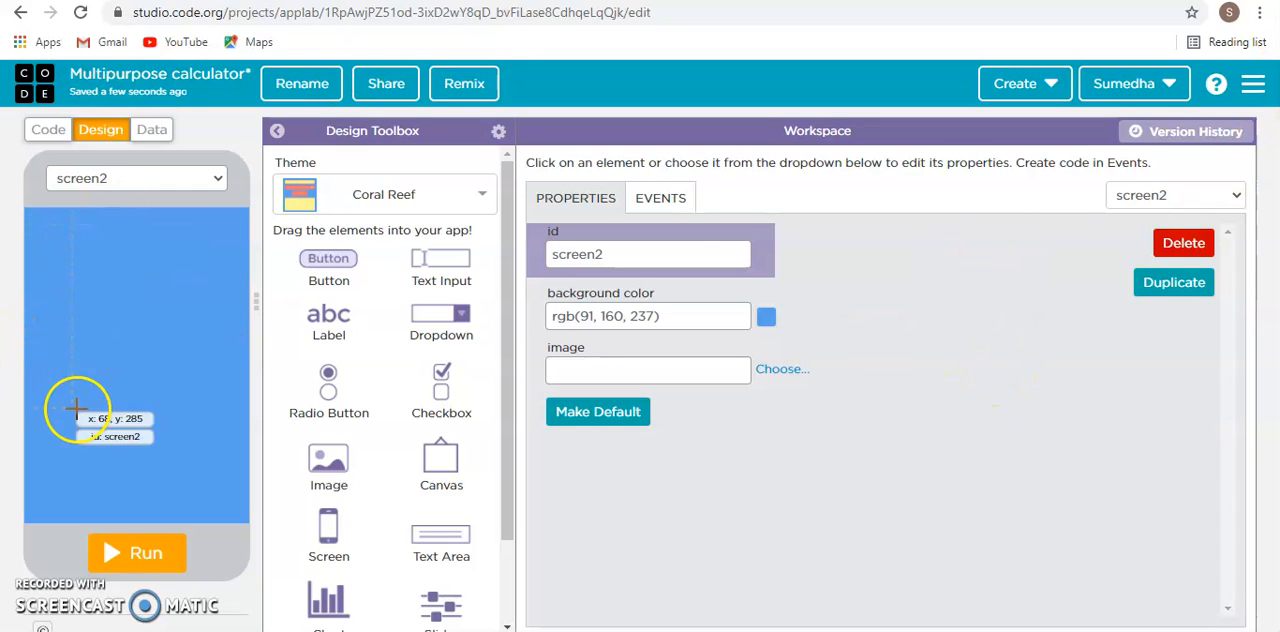
- Set the second screen's id to CandF
{"action": "double_click", "coordinate": [662, 252]}
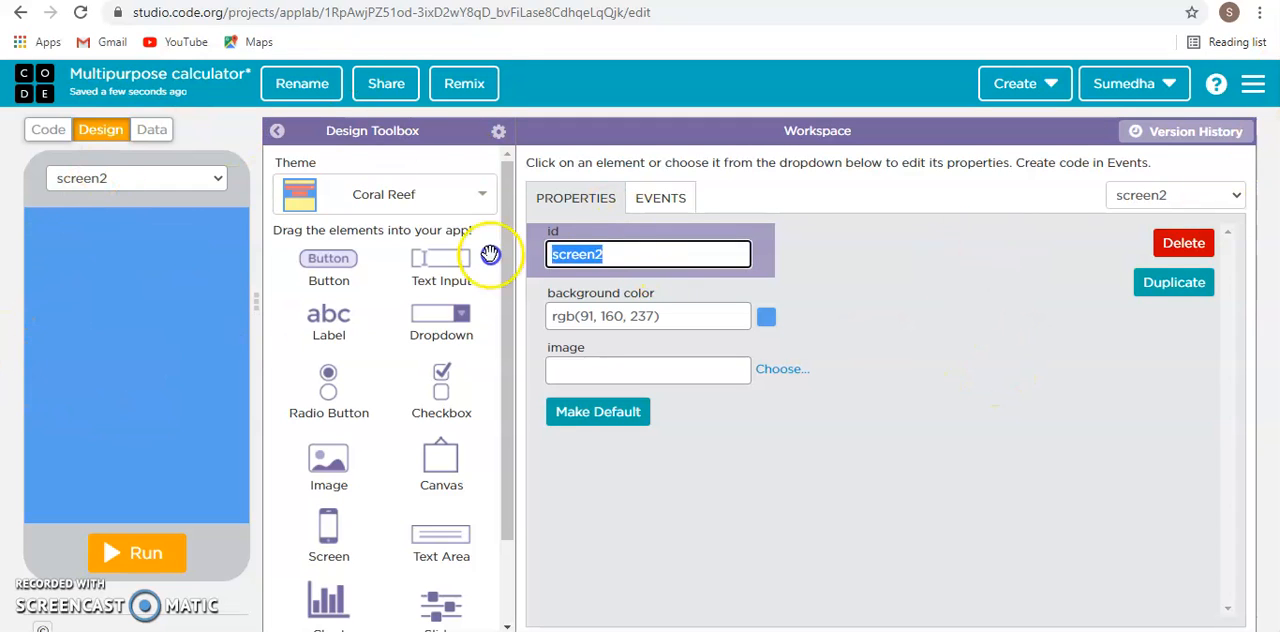
{"action": "key", "text": "BackSpace"}
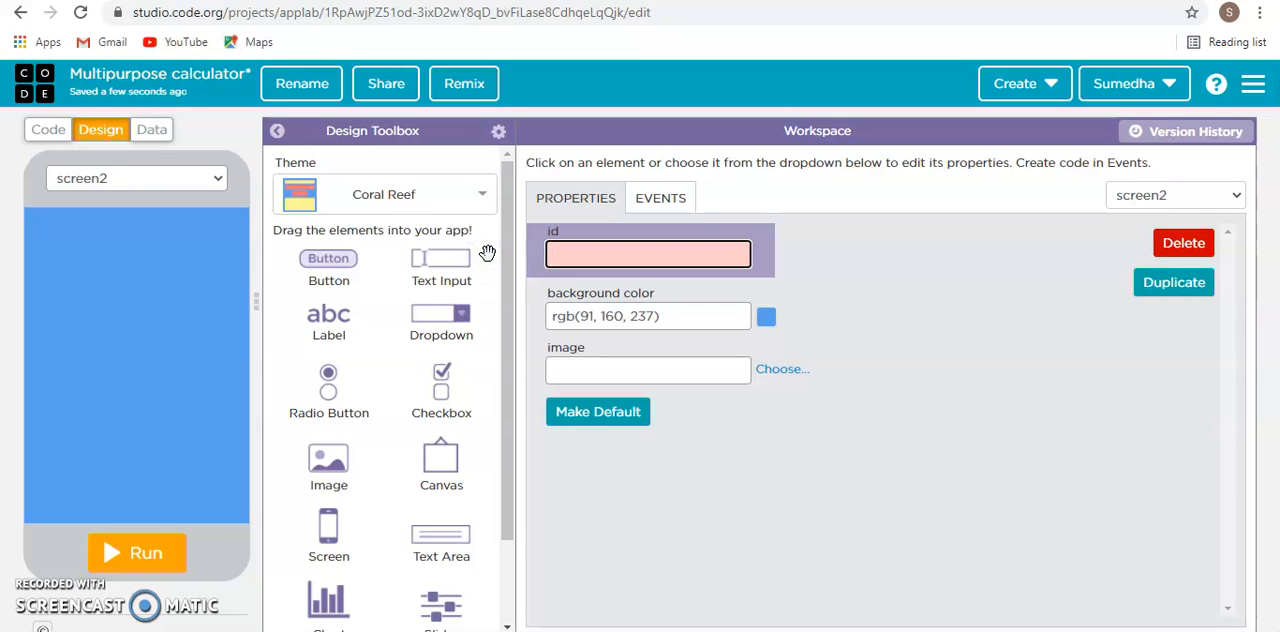
{"action": "type", "text": "CandF"}
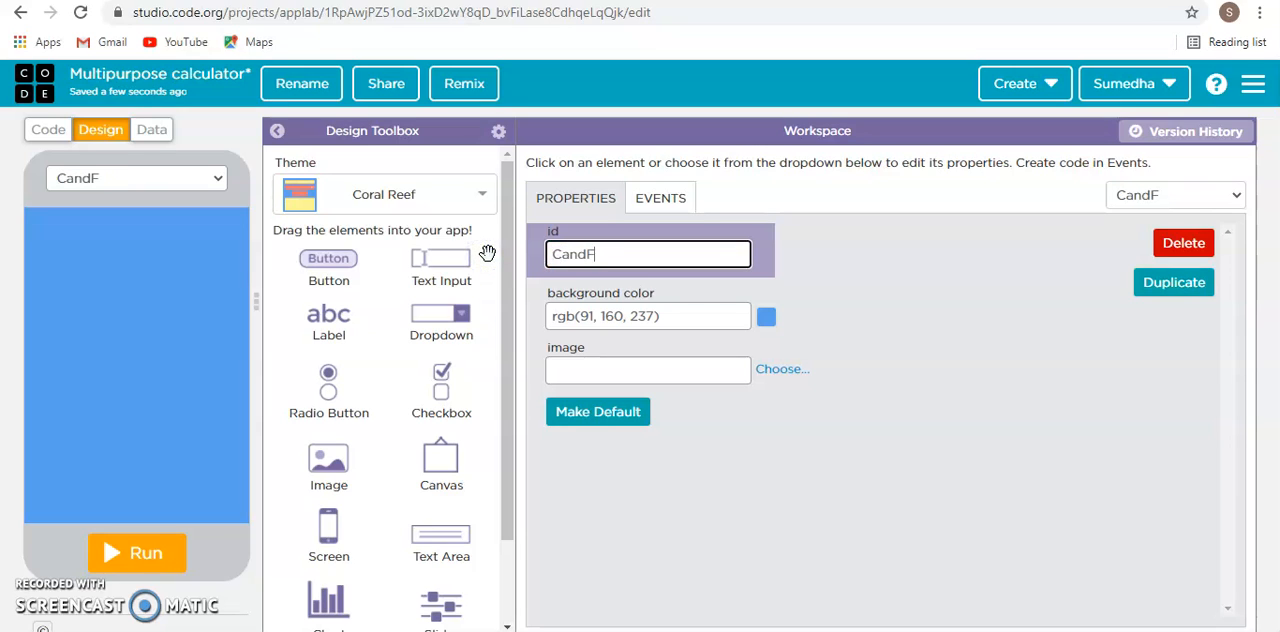
{"action": "left_click", "coordinate": [970, 338]}
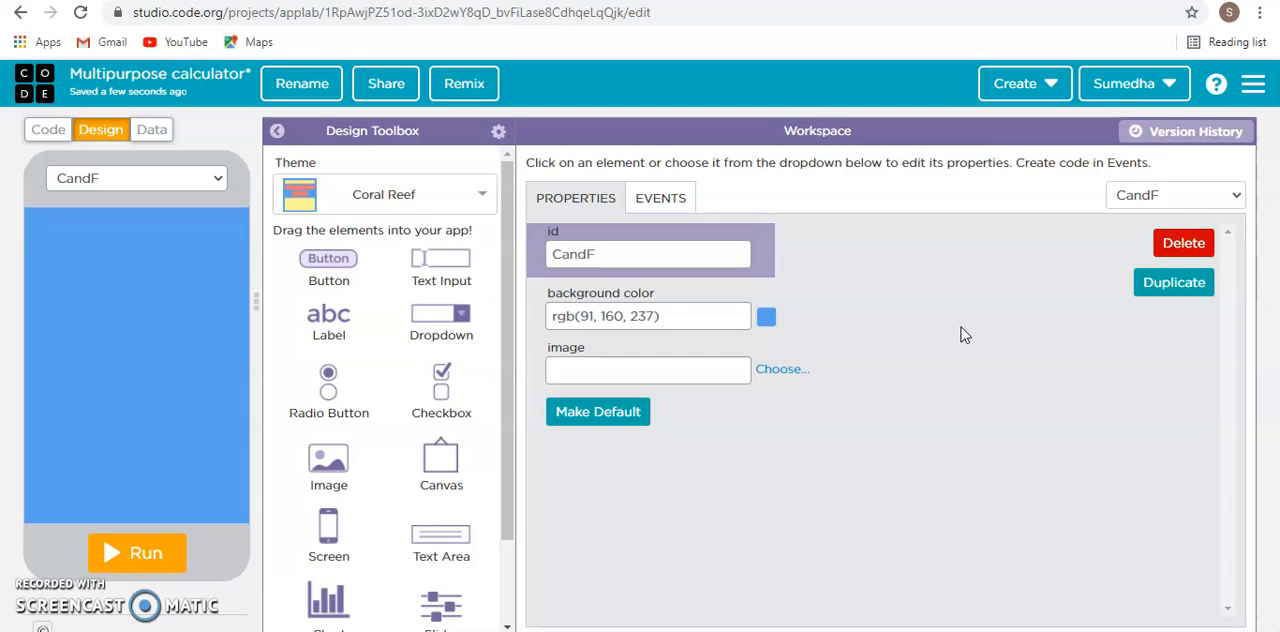
{"action": "left_click", "coordinate": [961, 328]}
- Change the second screen's id to C&F
{"action": "left_click", "coordinate": [588, 253]}
{"action": "key", "text": "BackSpace"}
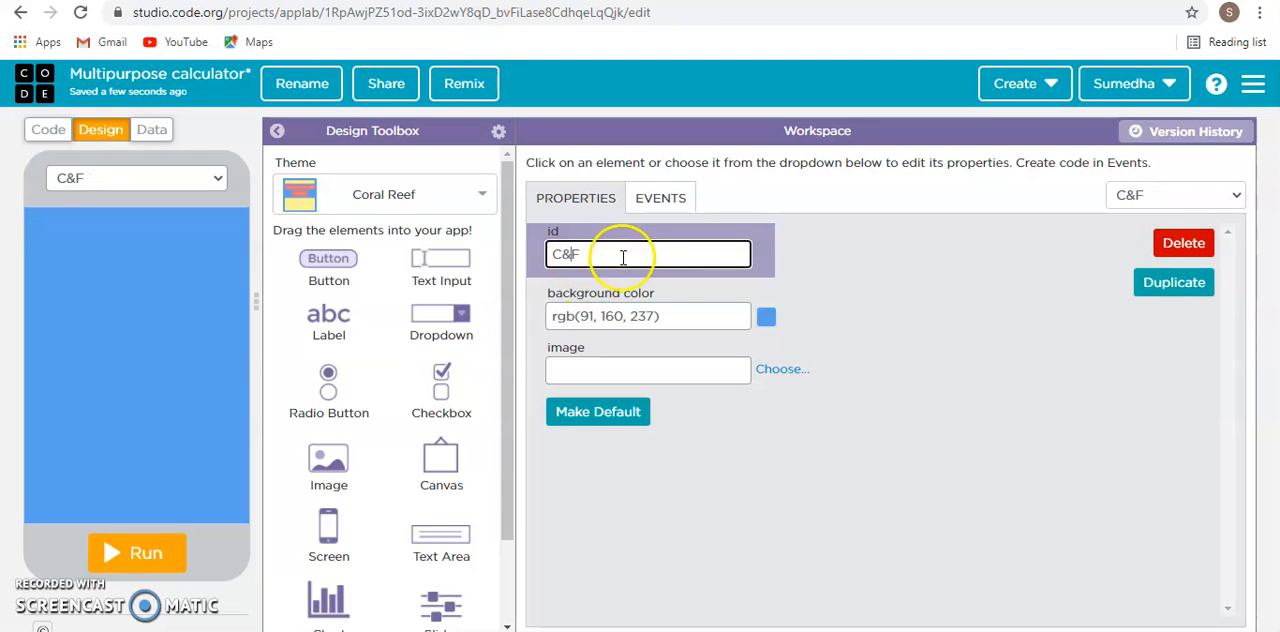
{"action": "left_click", "coordinate": [1097, 444]}
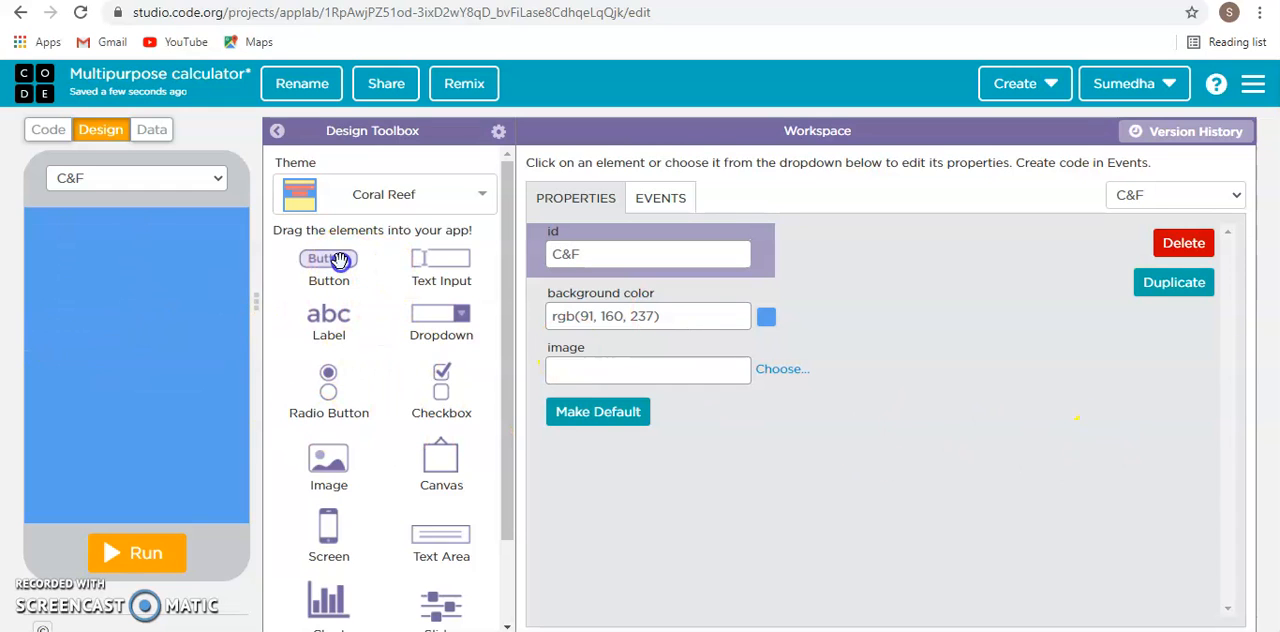
- Place two text inputs one below the other in the upper part of the C&F screen
{"action": "left_click_drag", "start_coordinate": [340, 260], "coordinate": [115, 238]}
{"action": "left_click_drag", "start_coordinate": [441, 262], "coordinate": [146, 277]}
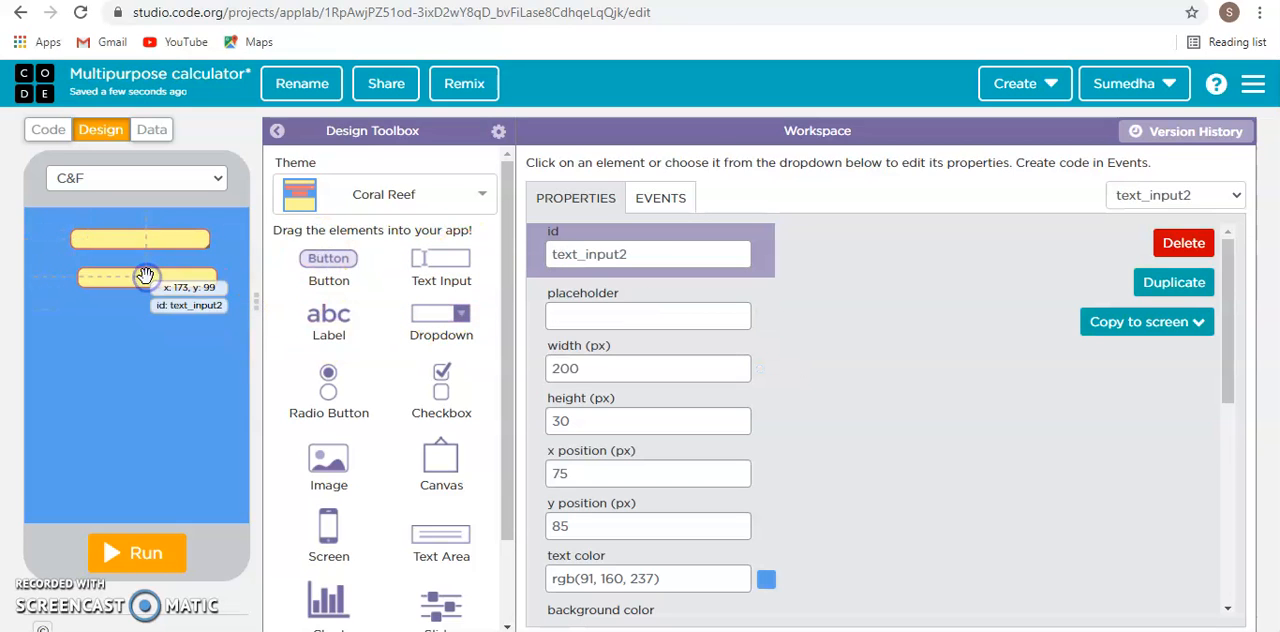
{"action": "left_click_drag", "start_coordinate": [325, 300], "coordinate": [142, 350]}
{"action": "left_click_drag", "start_coordinate": [285, 323], "coordinate": [135, 391]}
{"action": "left_click_drag", "start_coordinate": [330, 310], "coordinate": [131, 461]}
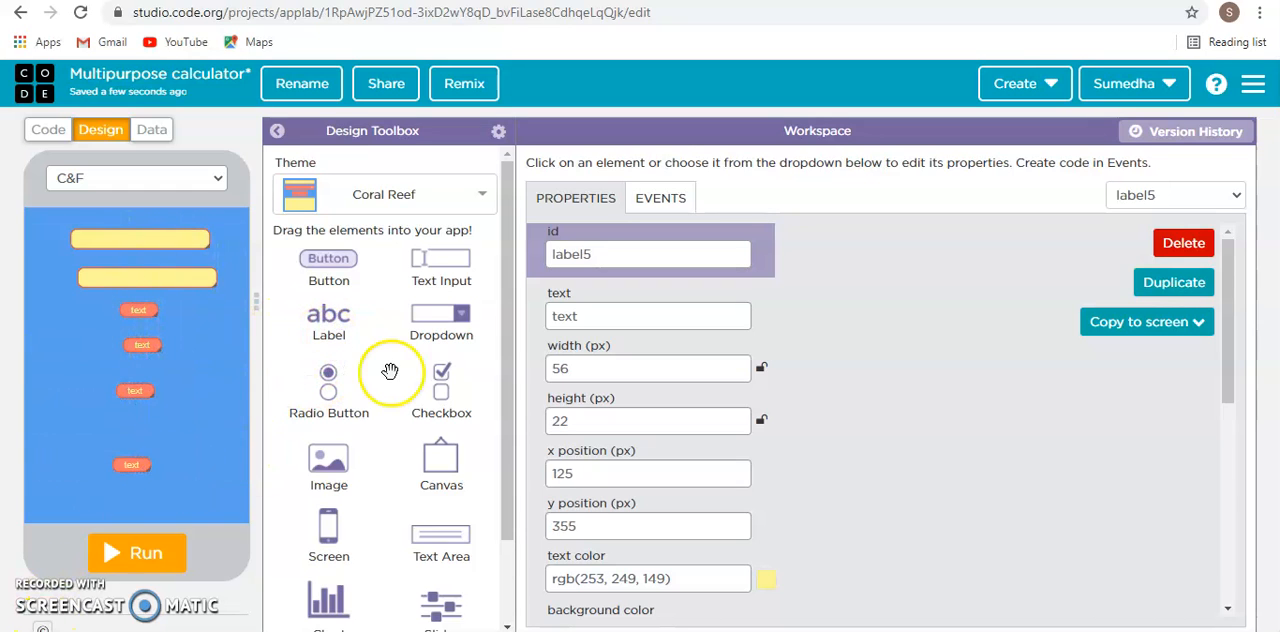
{"action": "left_click_drag", "start_coordinate": [136, 310], "coordinate": [342, 364]}
{"action": "left_click_drag", "start_coordinate": [147, 343], "coordinate": [337, 371]}
{"action": "left_click_drag", "start_coordinate": [128, 385], "coordinate": [384, 387]}
{"action": "left_click_drag", "start_coordinate": [137, 463], "coordinate": [335, 461]}
- Add three buttons stacked below the text inputs on the C&F screen and adjust the positions of the upper two
{"action": "left_click_drag", "start_coordinate": [336, 248], "coordinate": [135, 338]}
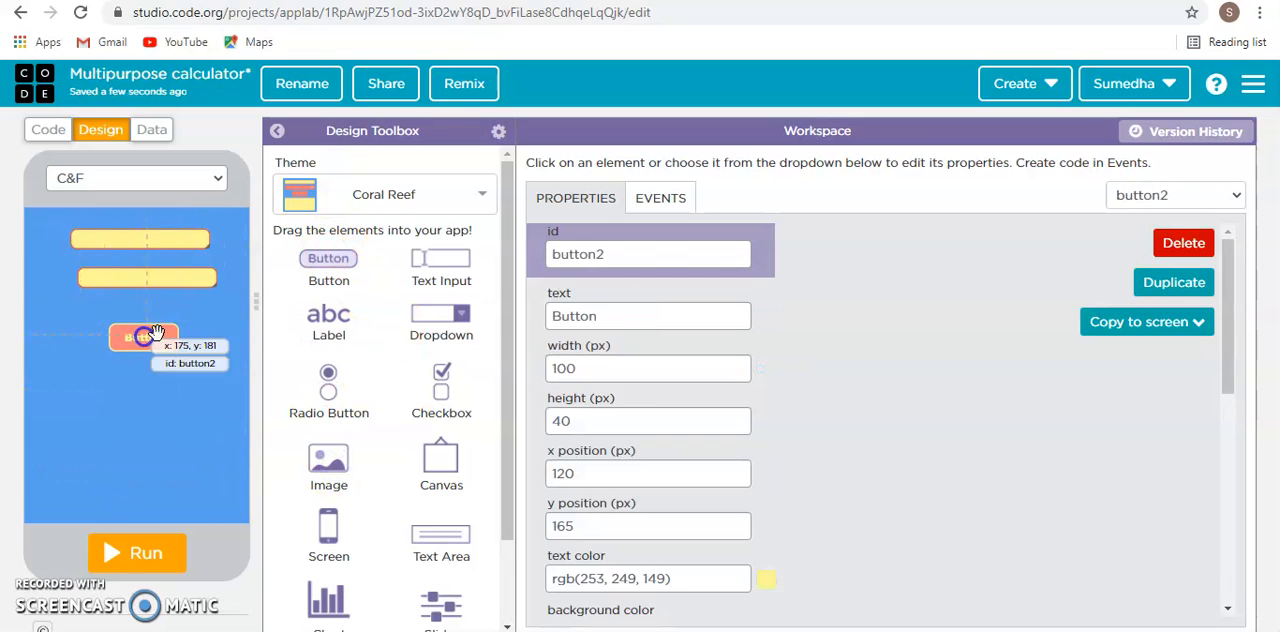
{"action": "left_click_drag", "start_coordinate": [330, 263], "coordinate": [126, 493]}
{"action": "left_click_drag", "start_coordinate": [141, 393], "coordinate": [121, 394]}
{"action": "left_click_drag", "start_coordinate": [148, 337], "coordinate": [138, 337]}
- Set the upper text input's id to text_inputC and its placeholder to Celsius
{"action": "left_click_drag", "start_coordinate": [127, 237], "coordinate": [126, 232]}
{"action": "left_click", "coordinate": [652, 314]}
{"action": "left_click", "coordinate": [700, 253]}
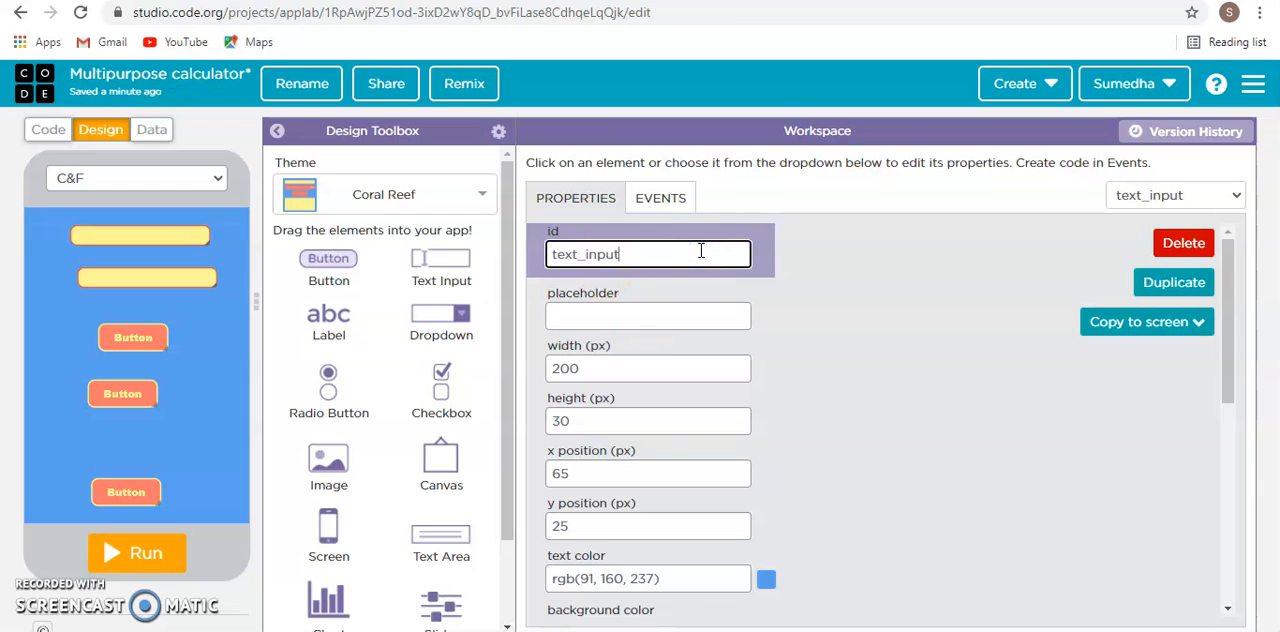
{"action": "left_click", "coordinate": [702, 314]}
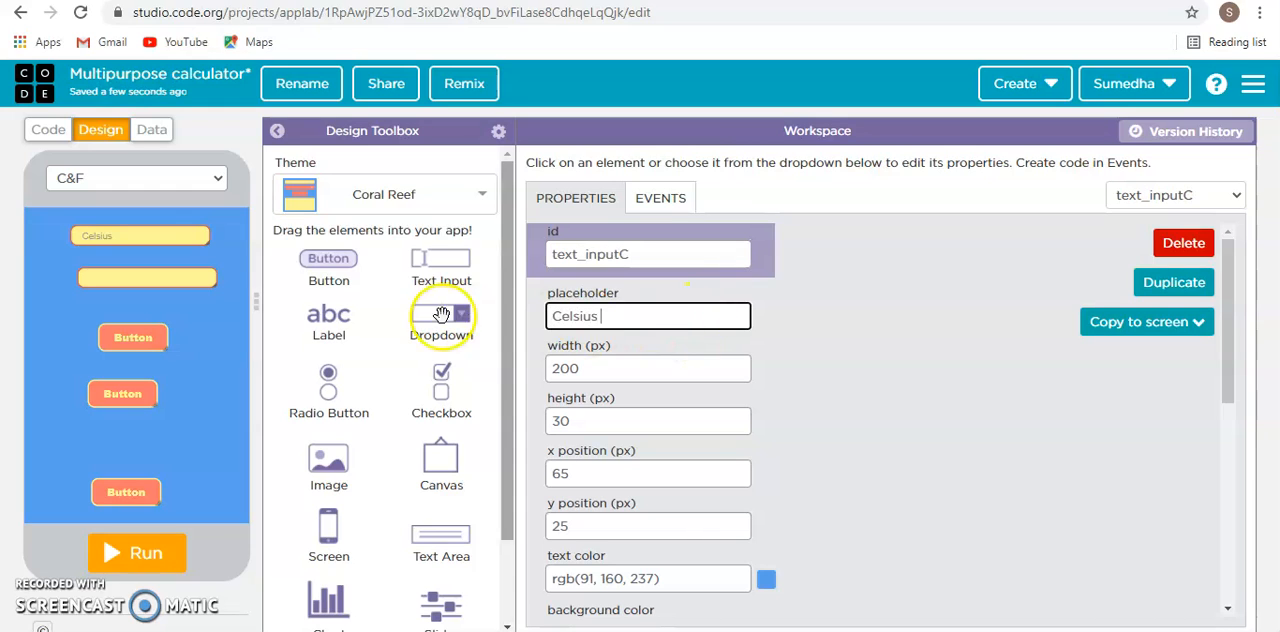
- Center the text of the Celsius text input and set its font size to 20 px
{"action": "scroll", "coordinate": [700, 330], "scroll_direction": "down", "scroll_amount": 5}
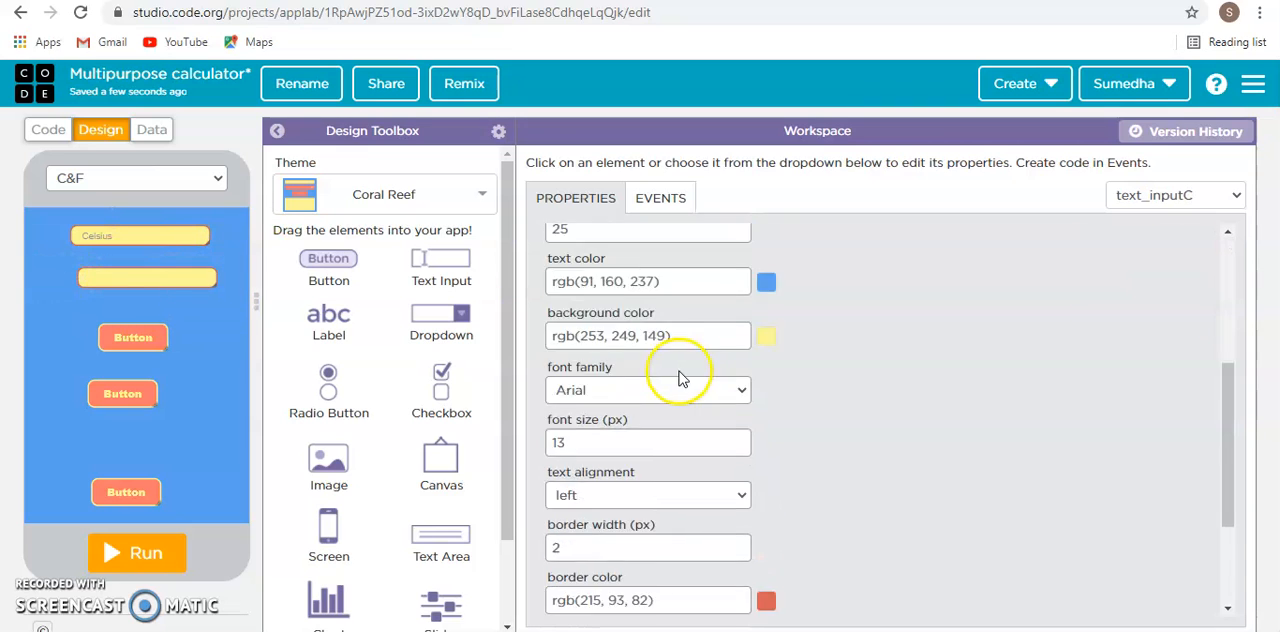
{"action": "left_click", "coordinate": [610, 318]}
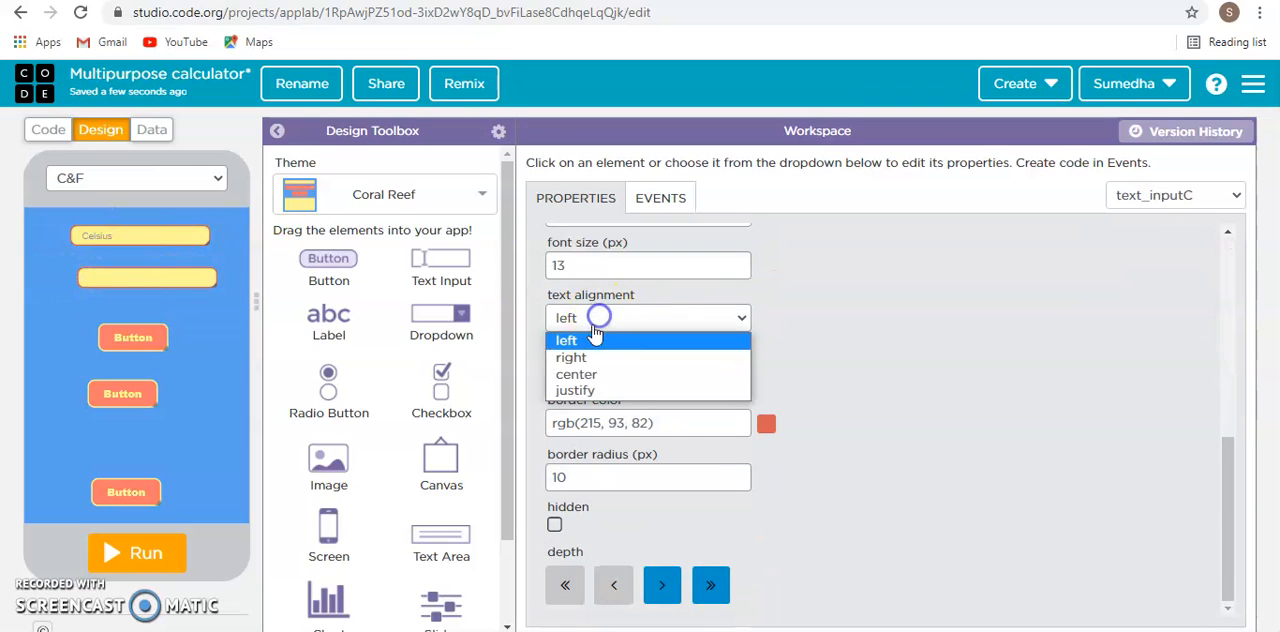
{"action": "left_click", "coordinate": [585, 367]}
{"action": "left_click", "coordinate": [592, 266]}
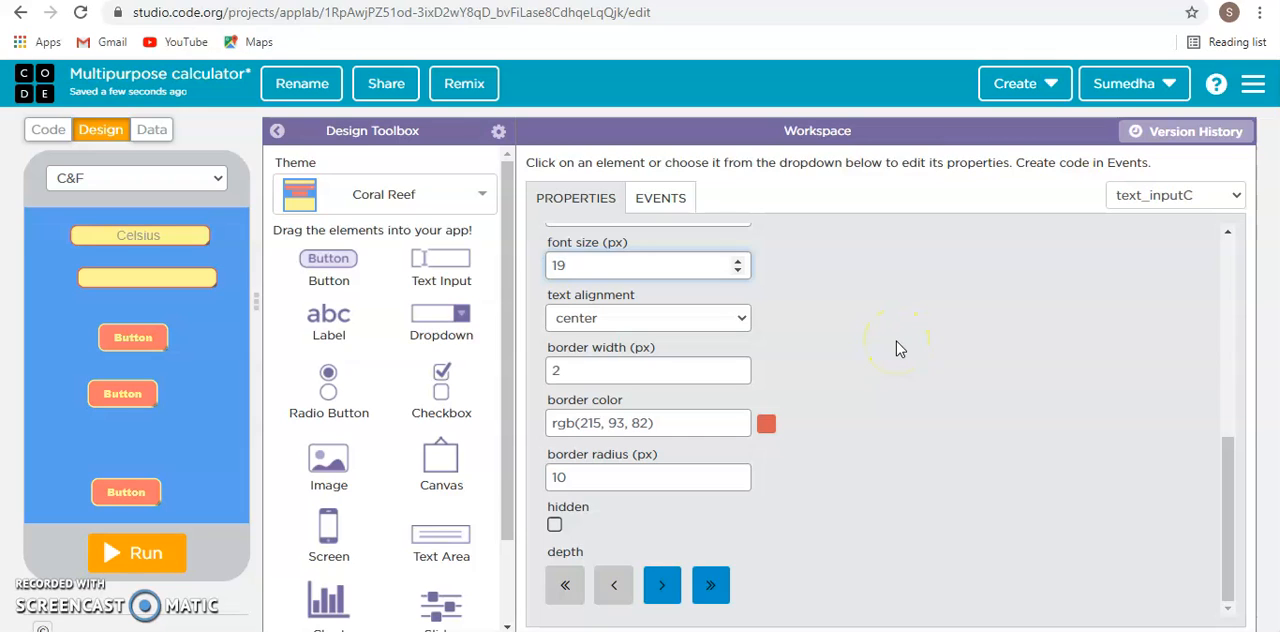
{"action": "key", "text": "Tab"}
{"action": "key", "text": "Tab"}
- Align the lower text input beneath the Celsius one at x 65, y 85 and set its id to text_input2Fehrenheit
{"action": "left_click_drag", "start_coordinate": [146, 268], "coordinate": [139, 280]}
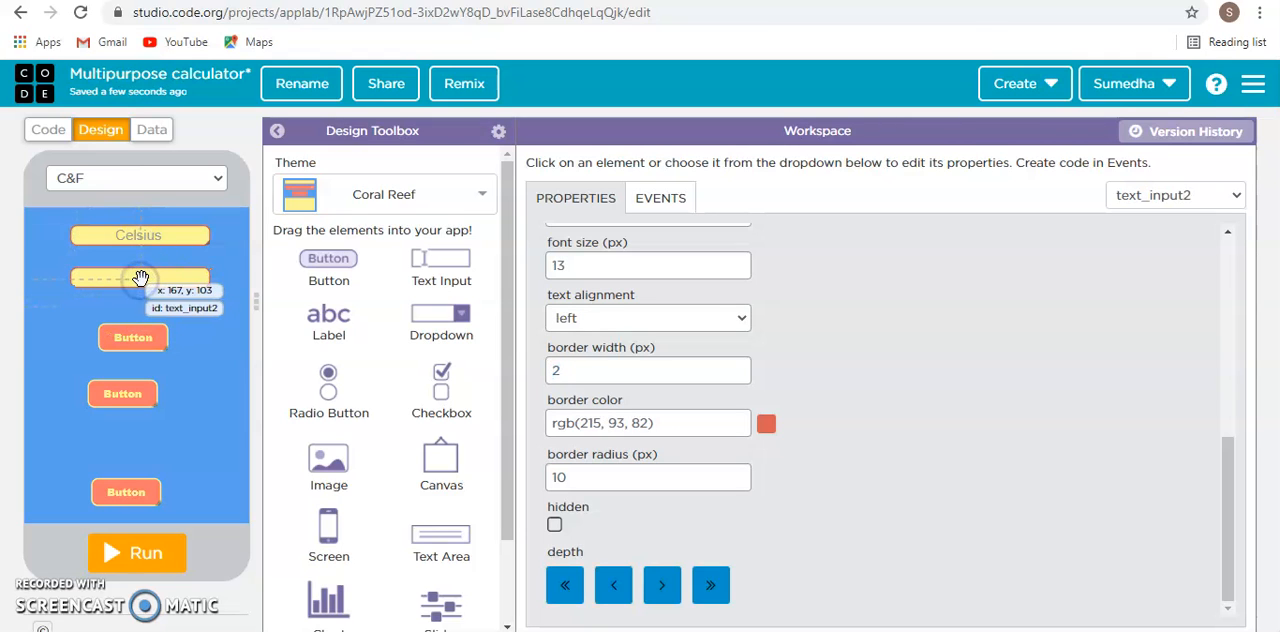
{"action": "scroll", "coordinate": [677, 252], "scroll_direction": "up", "scroll_amount": 10}
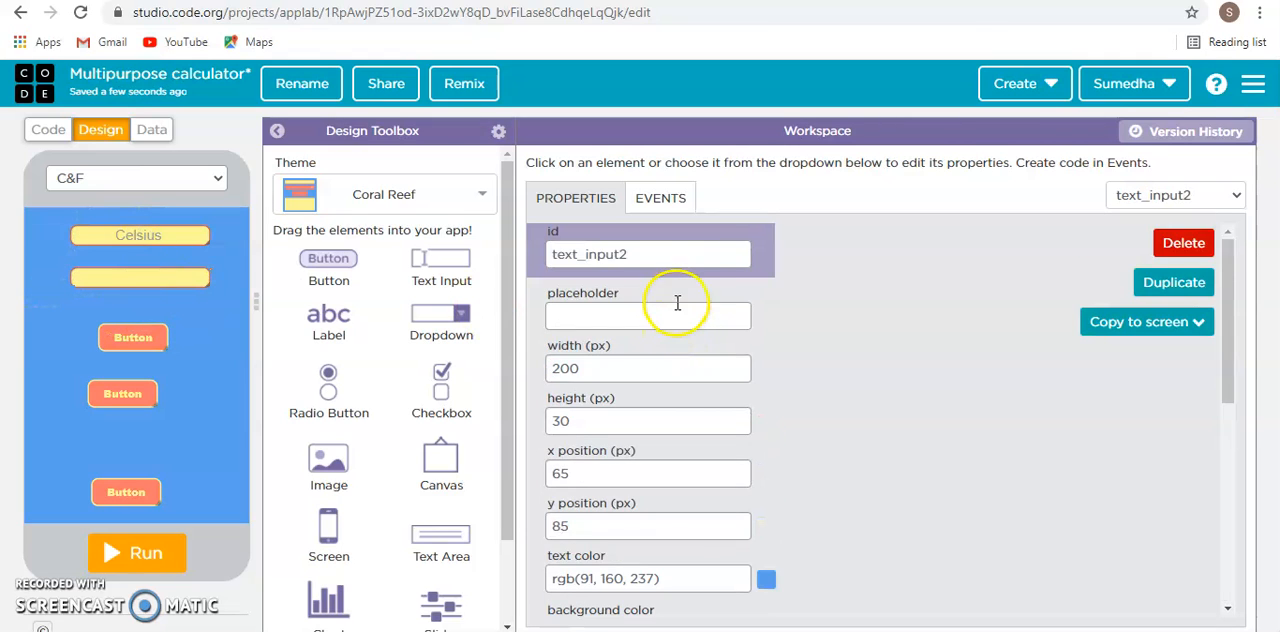
{"action": "left_click", "coordinate": [679, 252]}
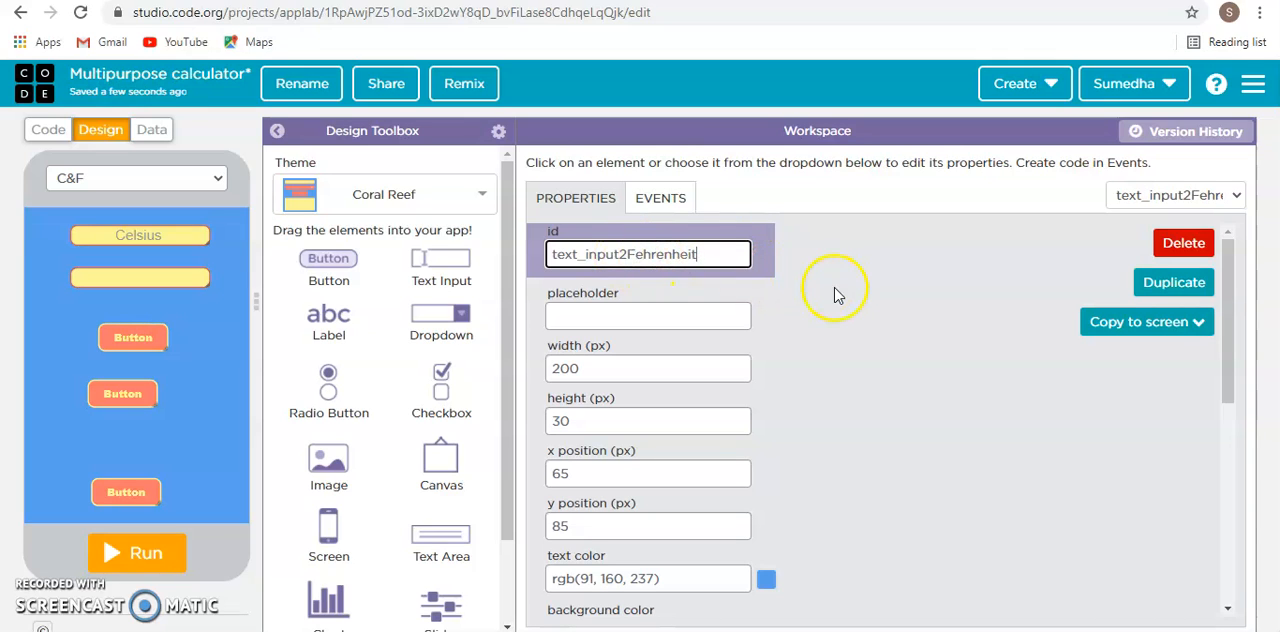
- Set the lower text input's placeholder to Fahrenheit and correct its id to text_input2Fahrenheit
{"action": "left_click_drag", "start_coordinate": [714, 251], "coordinate": [643, 256]}
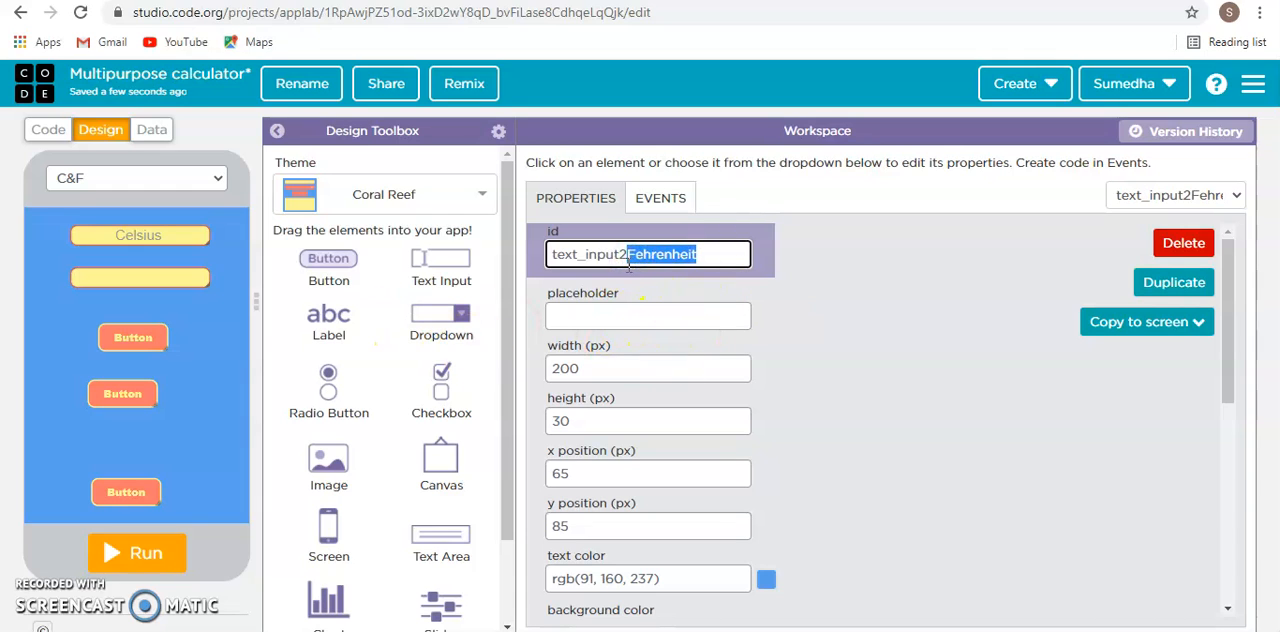
{"action": "left_click", "coordinate": [630, 315]}
{"action": "type", "text": "Fehrenheit"}
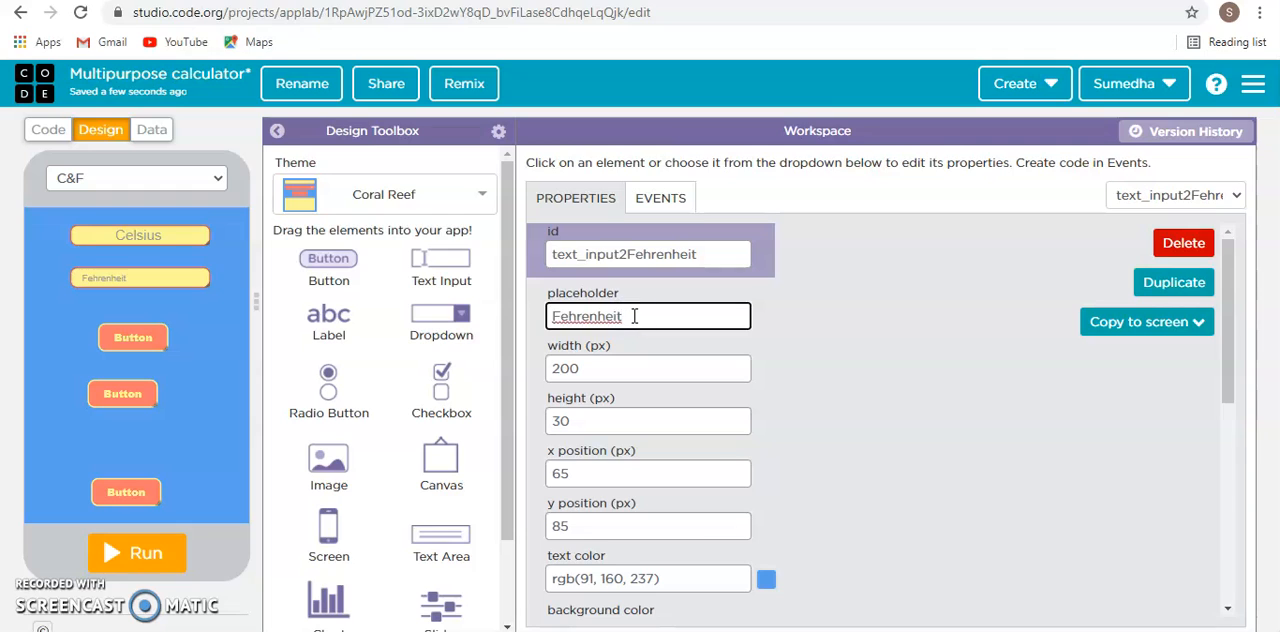
{"action": "right_click", "coordinate": [602, 318]}
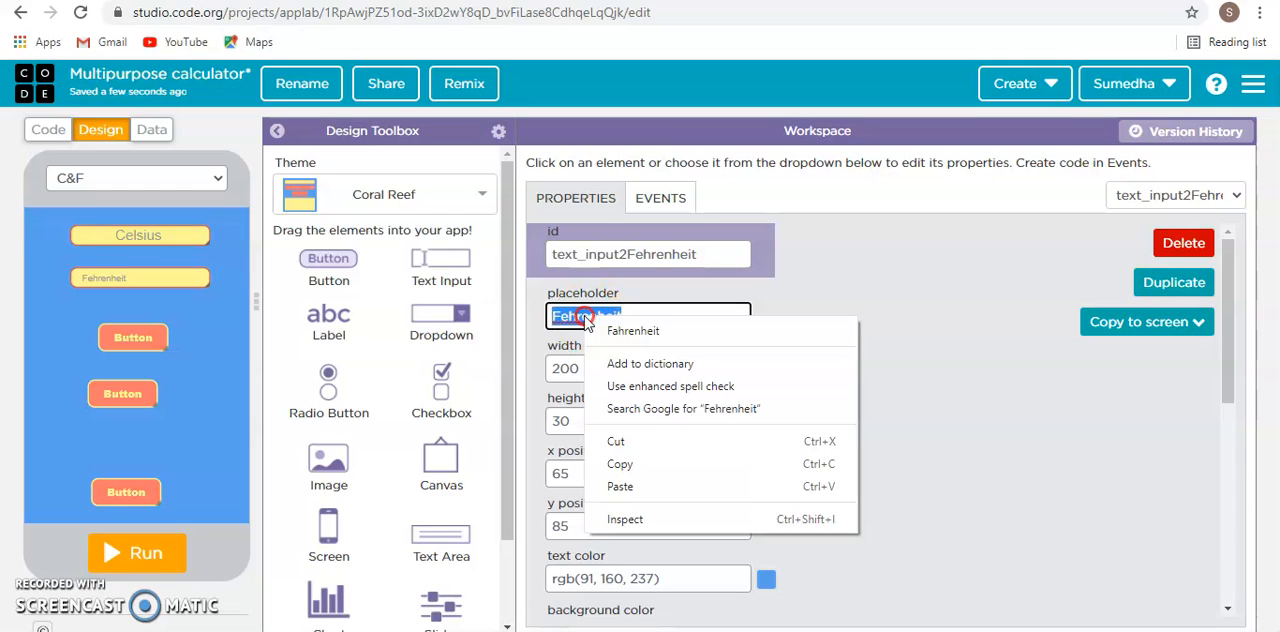
{"action": "left_click", "coordinate": [632, 337]}
{"action": "left_click", "coordinate": [640, 254]}
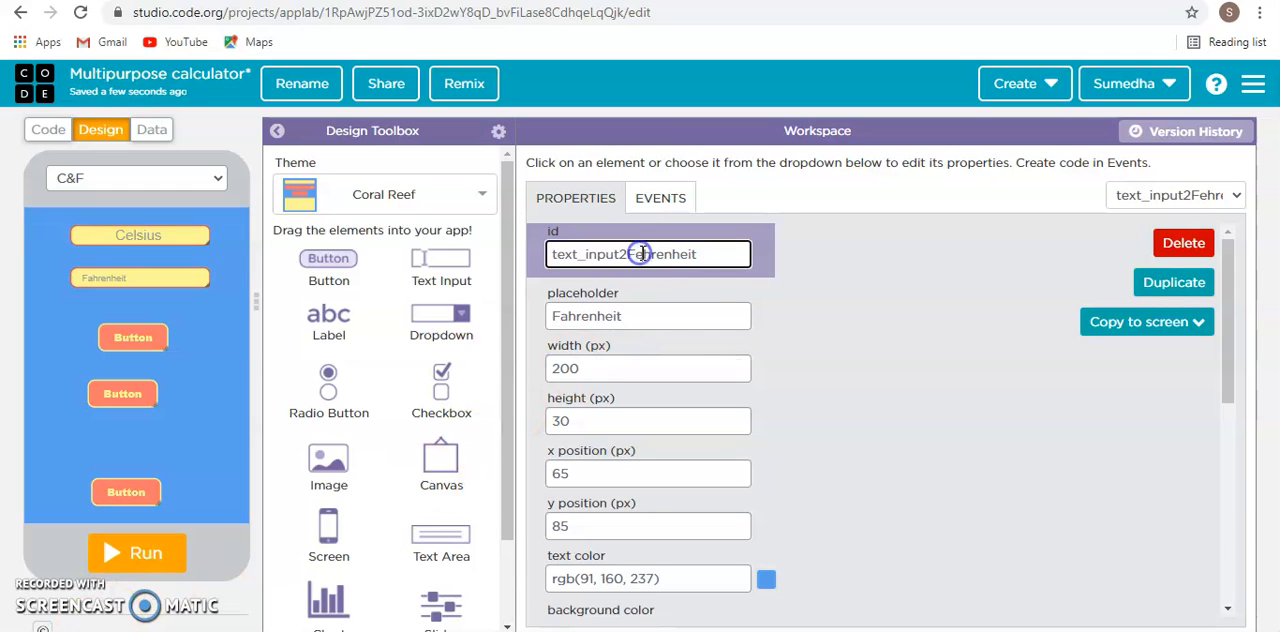
{"action": "key", "text": "BackSpace"}
{"action": "left_click", "coordinate": [913, 423]}
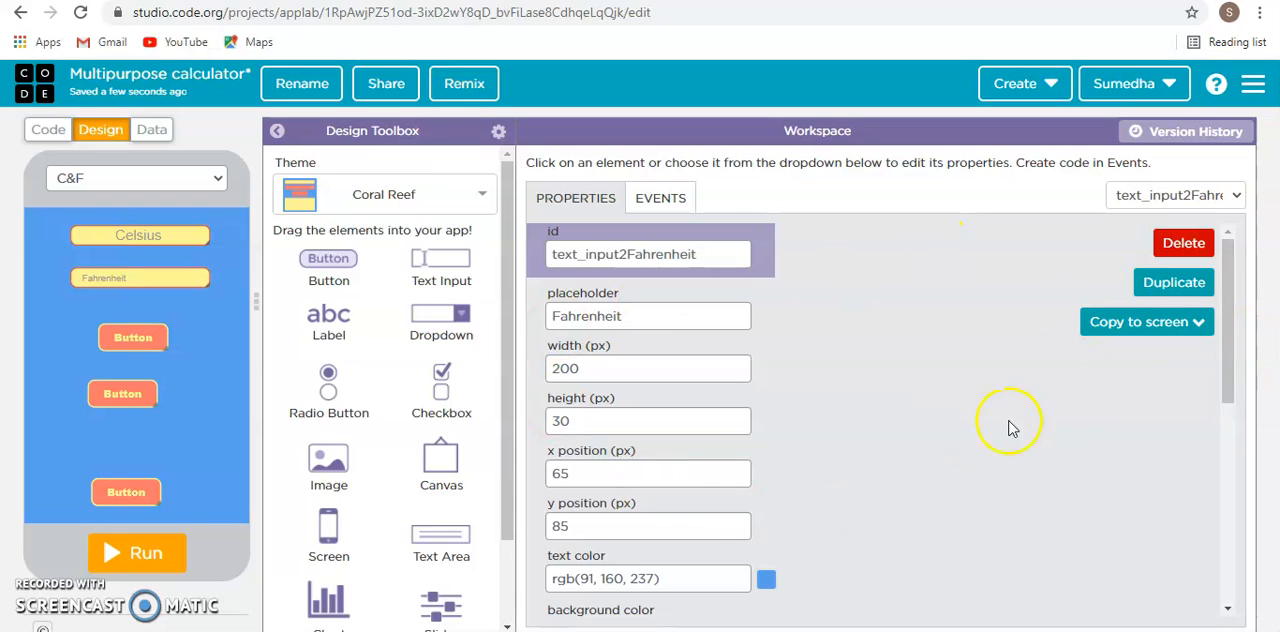
- Change the Celsius text input's id to text_inputCelsius
{"action": "scroll", "coordinate": [940, 291], "scroll_direction": "down", "scroll_amount": 1}
{"action": "left_click", "coordinate": [137, 234]}
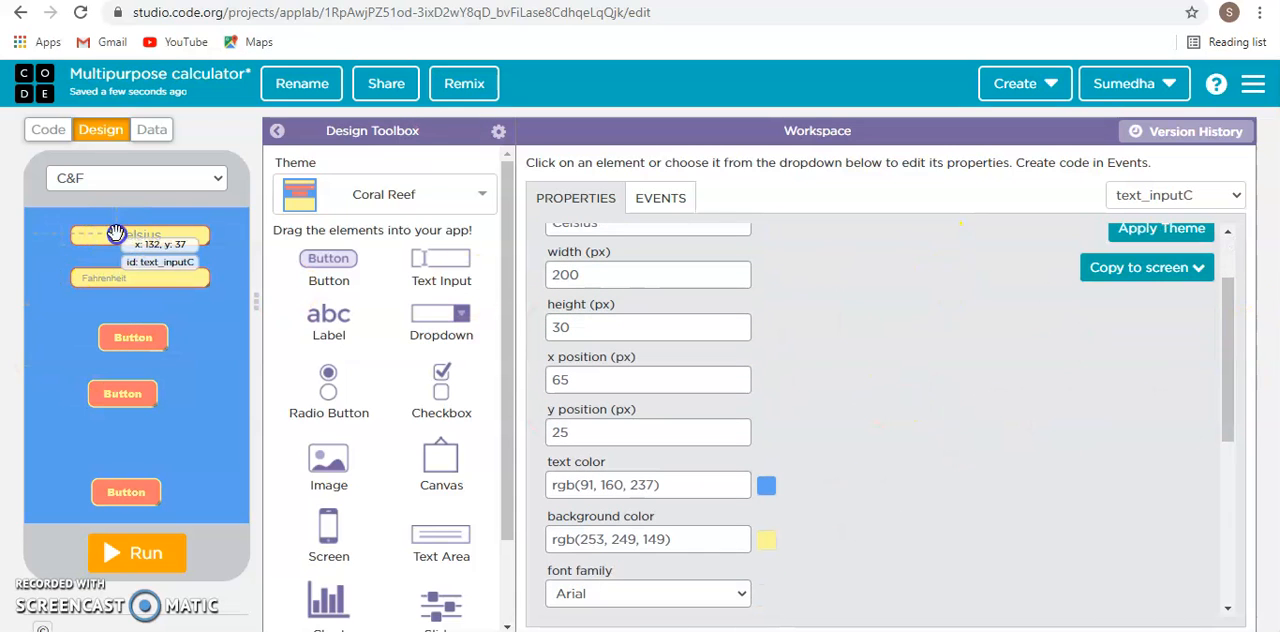
{"action": "scroll", "coordinate": [651, 240], "scroll_direction": "up", "scroll_amount": 1}
{"action": "left_click", "coordinate": [666, 254]}
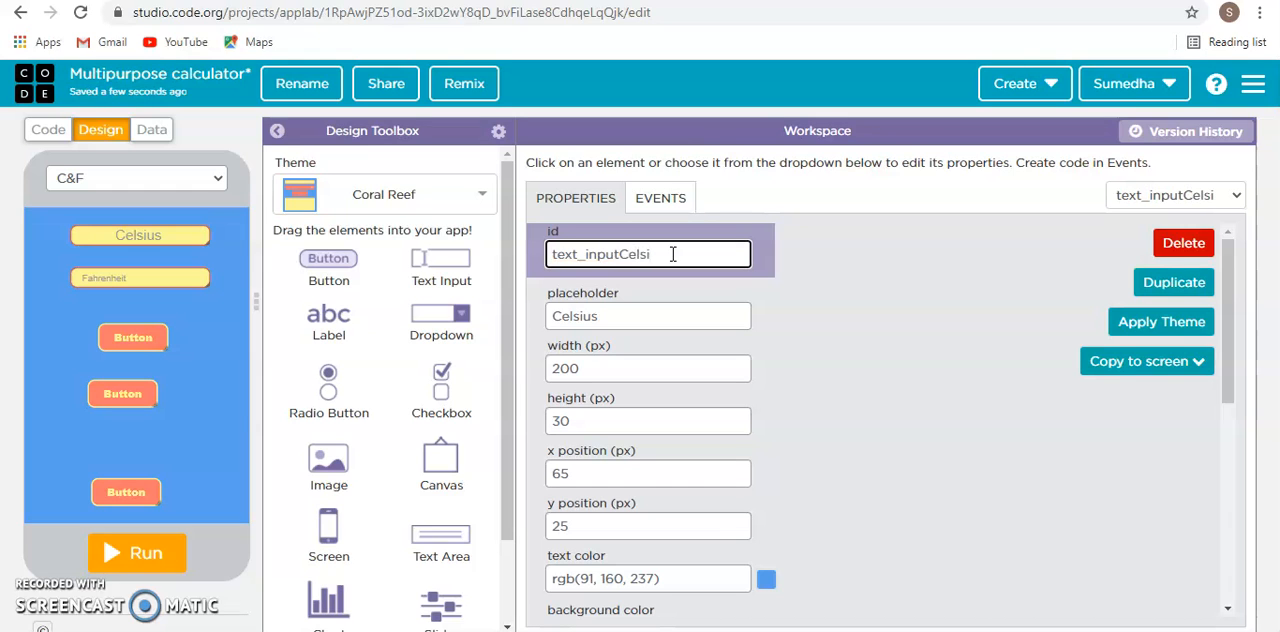
{"action": "left_click", "coordinate": [926, 410]}
- Center the text of the Fahrenheit text input and set its font size to 20 px, matching the Celsius input
{"action": "scroll", "coordinate": [750, 318], "scroll_direction": "down", "scroll_amount": 3}
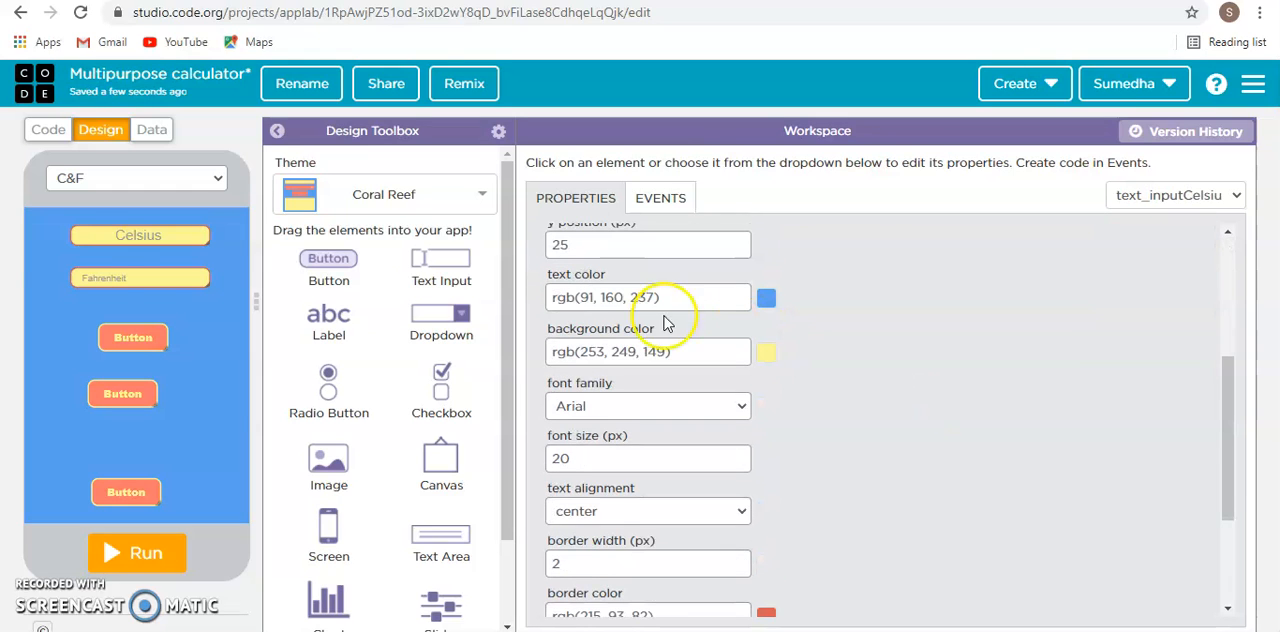
{"action": "left_click", "coordinate": [122, 280]}
{"action": "scroll", "coordinate": [608, 295], "scroll_direction": "down", "scroll_amount": 2}
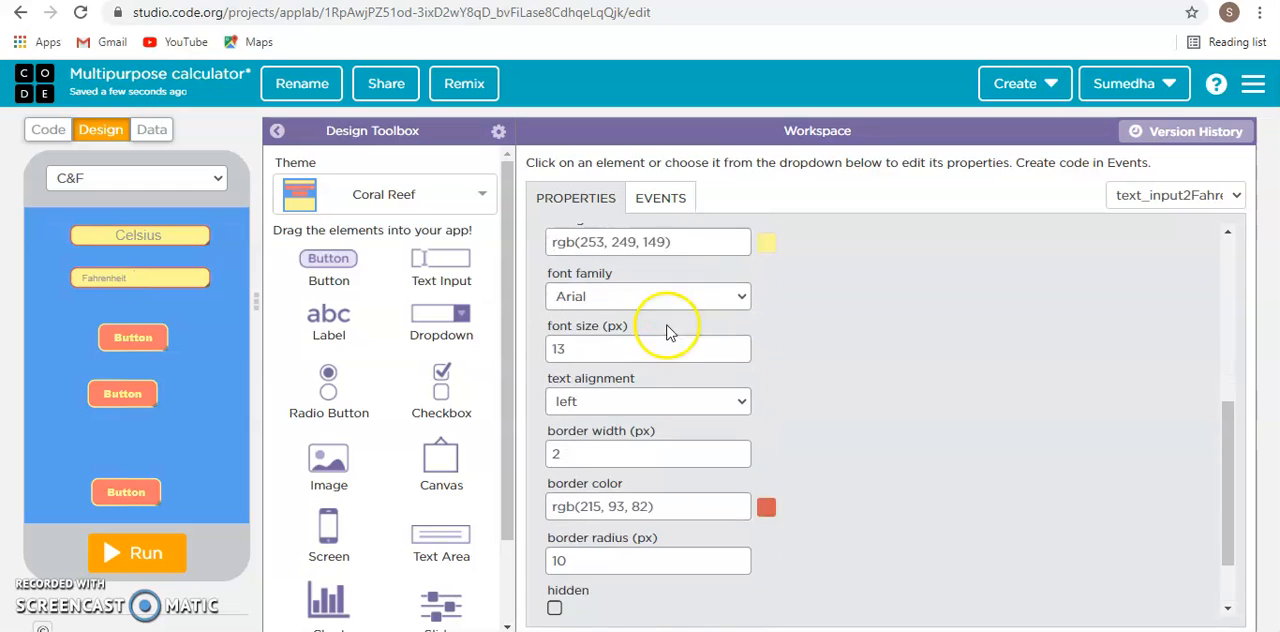
{"action": "scroll", "coordinate": [592, 252], "scroll_direction": "up", "scroll_amount": 1}
{"action": "left_click", "coordinate": [646, 411]}
{"action": "left_click", "coordinate": [643, 466]}
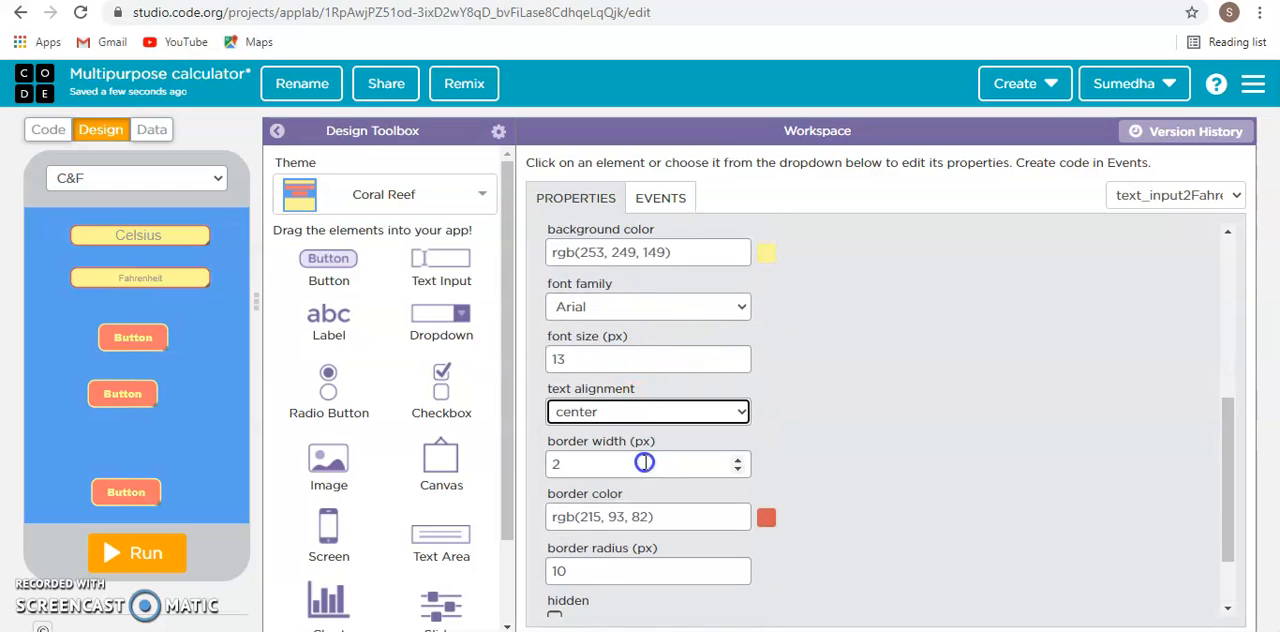
{"action": "left_click", "coordinate": [619, 355]}
{"action": "key", "text": "BackSpace"}
{"action": "key", "text": "BackSpace"}
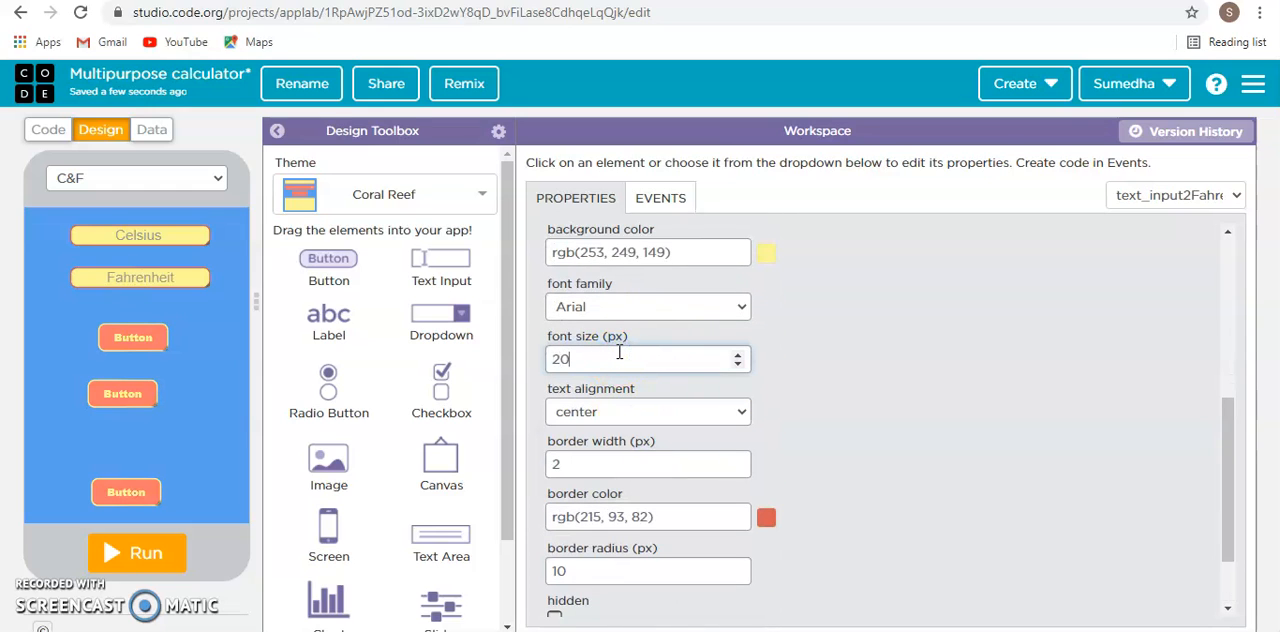
{"action": "type", "text": "20"}
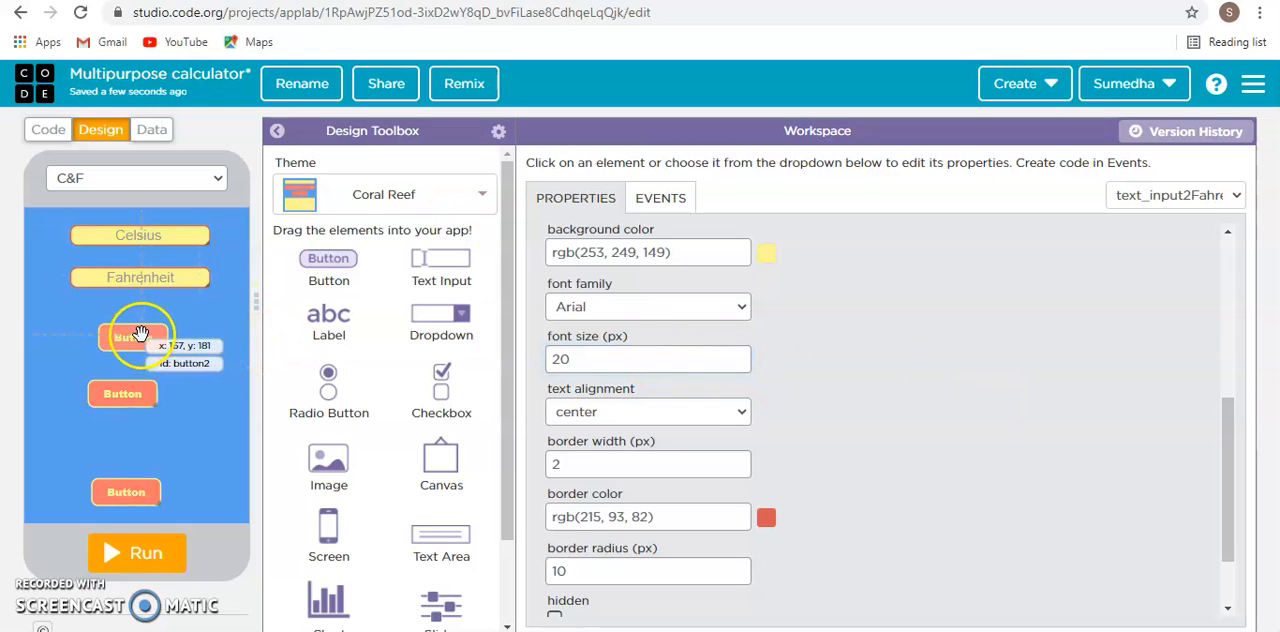
- Line up the three buttons in one column centered below the Fahrenheit text input
{"action": "left_click_drag", "start_coordinate": [141, 335], "coordinate": [144, 322]}
{"action": "left_click_drag", "start_coordinate": [121, 402], "coordinate": [135, 385]}
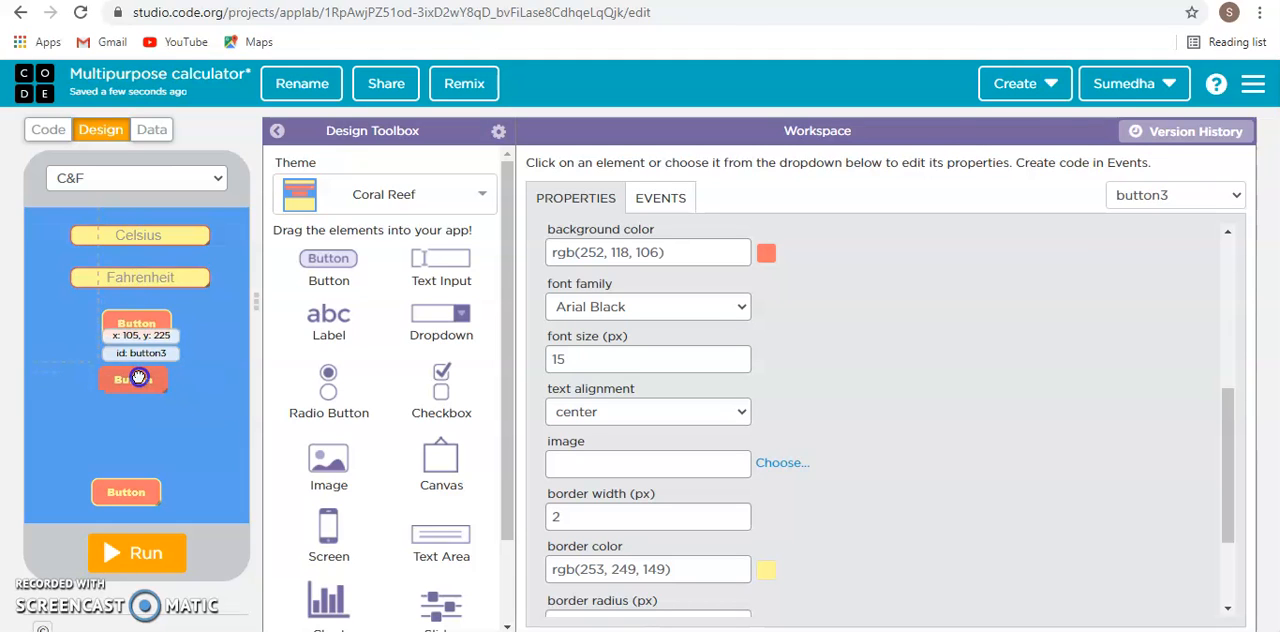
{"action": "left_click_drag", "start_coordinate": [126, 491], "coordinate": [134, 465]}
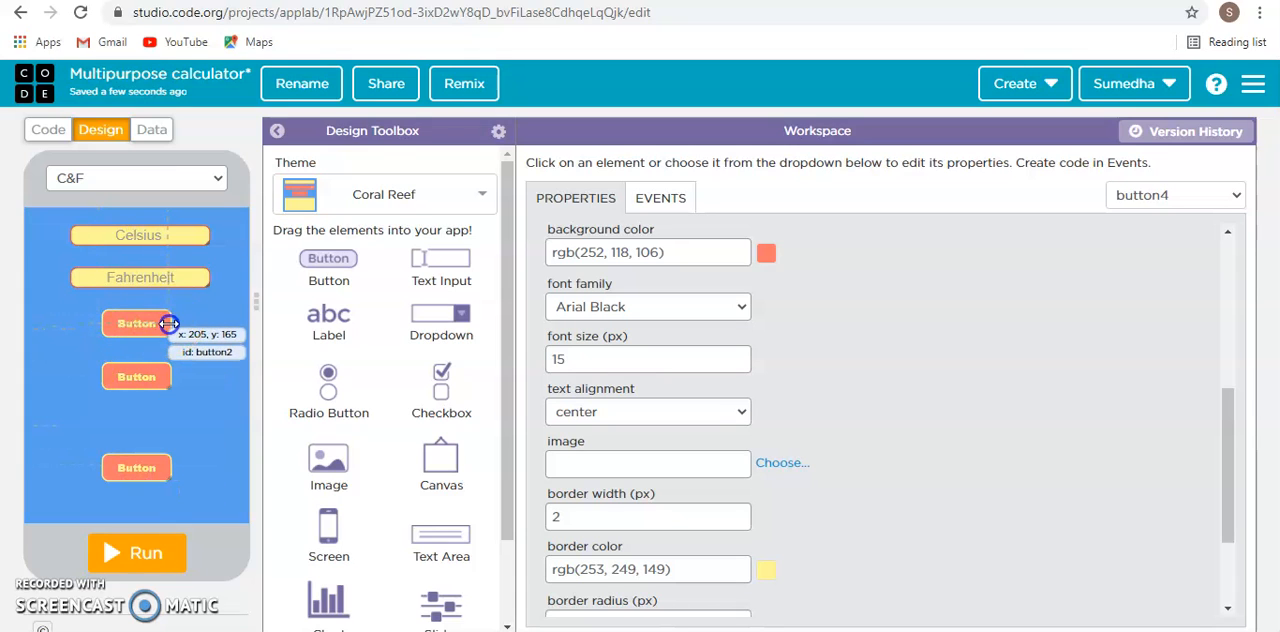
- Widen the uppermost button to 265 px at x 25, y 170, and move the middle button down to make room
{"action": "left_click_drag", "start_coordinate": [176, 324], "coordinate": [152, 328]}
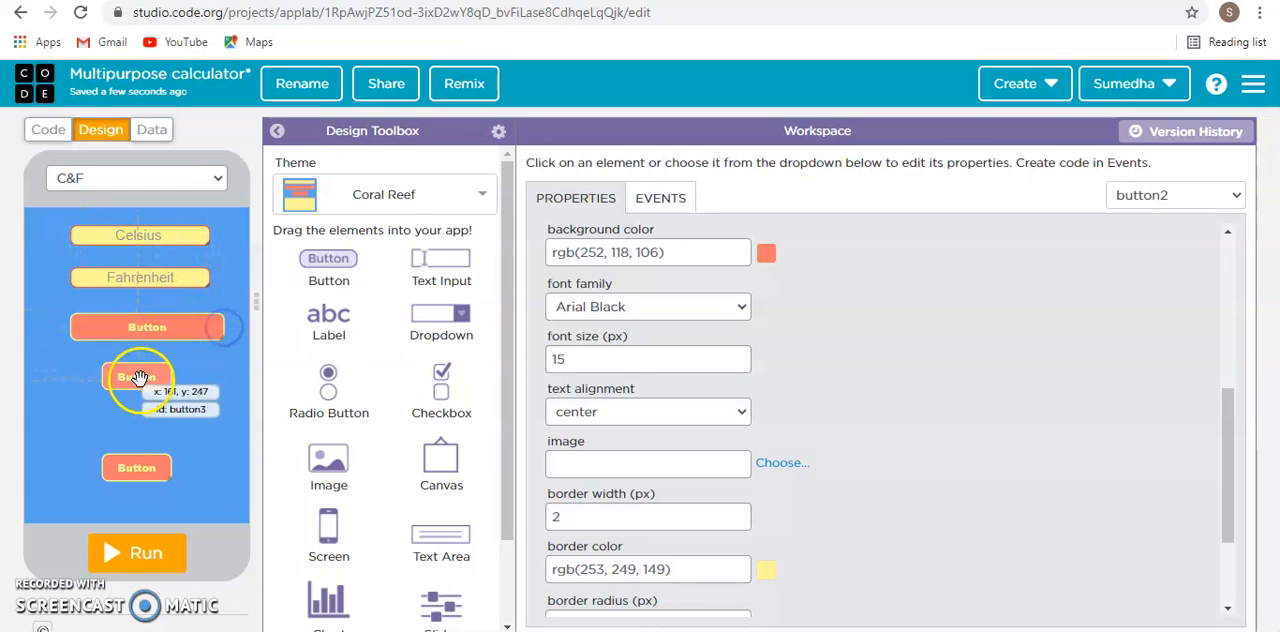
{"action": "left_click_drag", "start_coordinate": [138, 378], "coordinate": [138, 420]}
{"action": "left_click_drag", "start_coordinate": [147, 327], "coordinate": [235, 343]}
{"action": "left_click_drag", "start_coordinate": [108, 333], "coordinate": [84, 334]}
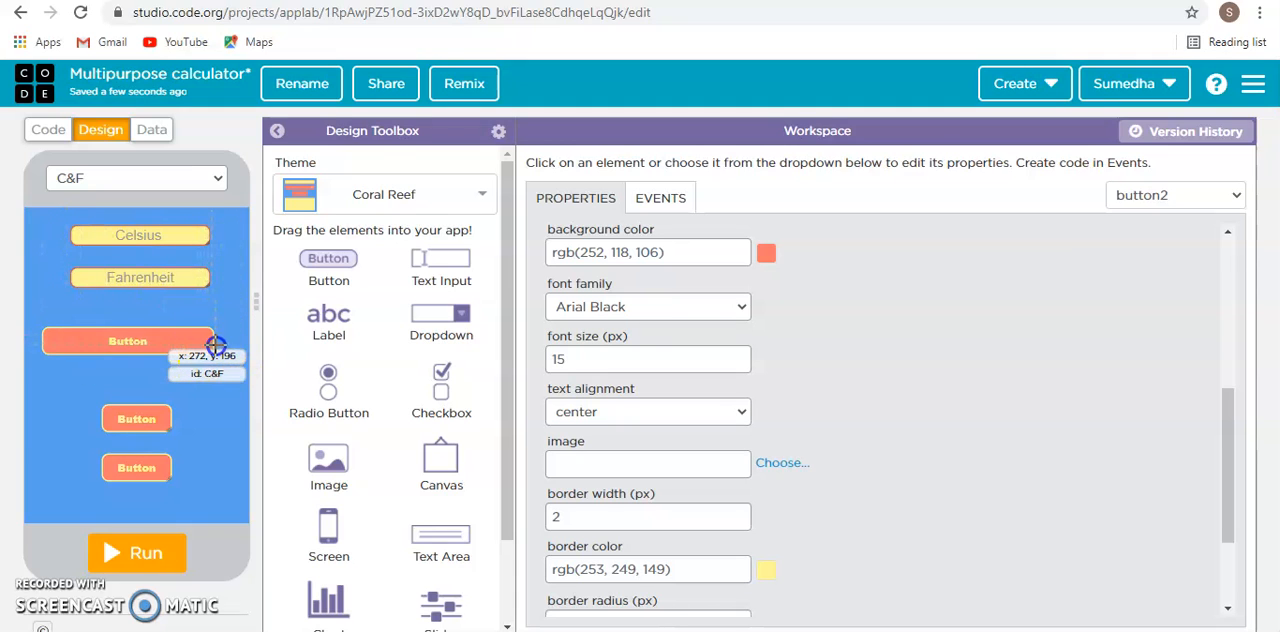
{"action": "left_click", "coordinate": [215, 344]}
{"action": "left_click", "coordinate": [208, 340]}
{"action": "left_click_drag", "start_coordinate": [211, 340], "coordinate": [228, 341]}
- Set the uppermost button's id to buttoncalculateCeltoFah
{"action": "left_click", "coordinate": [645, 256]}
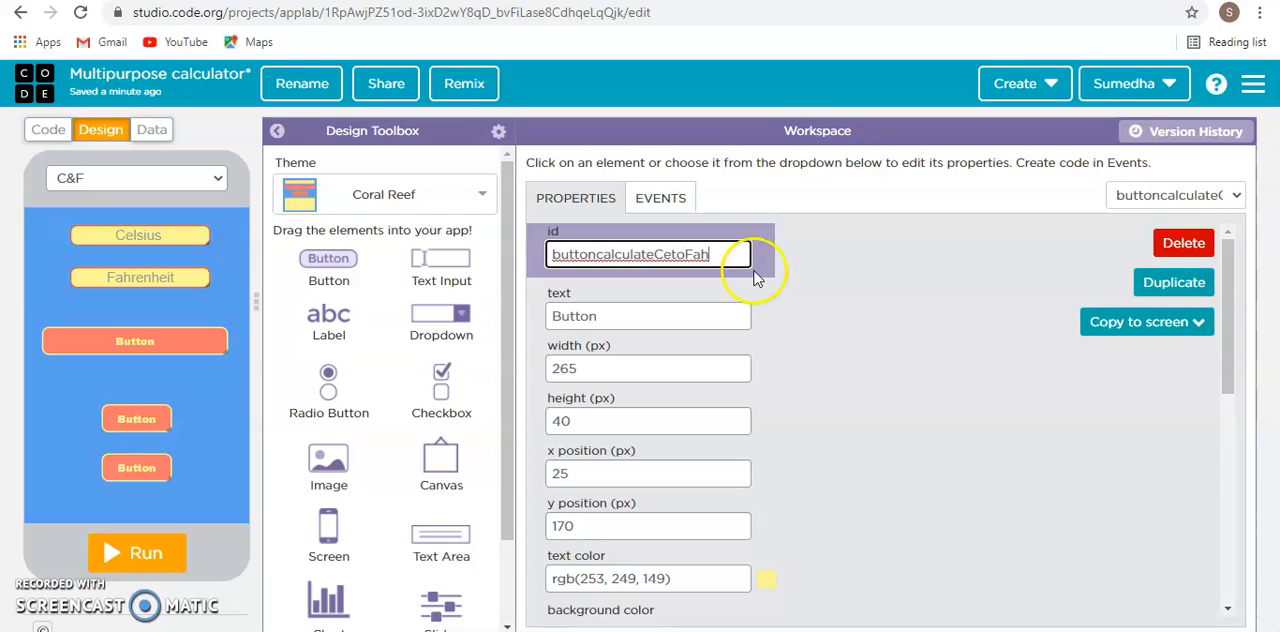
{"action": "left_click", "coordinate": [676, 255]}
{"action": "type", "text": "l"}
{"action": "left_click", "coordinate": [808, 378]}
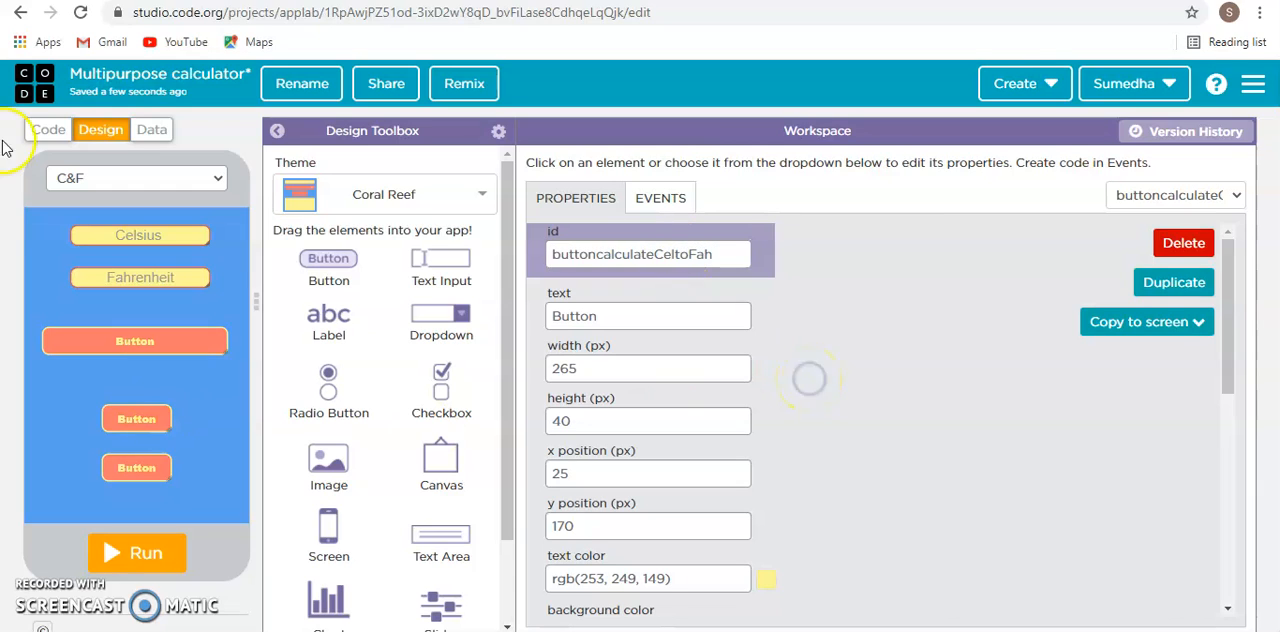
- Move the middle button to x 25, y 230 and widen it to 265 px to match the button above
{"action": "left_click_drag", "start_coordinate": [121, 419], "coordinate": [219, 400]}
{"action": "left_click_drag", "start_coordinate": [185, 385], "coordinate": [226, 384]}
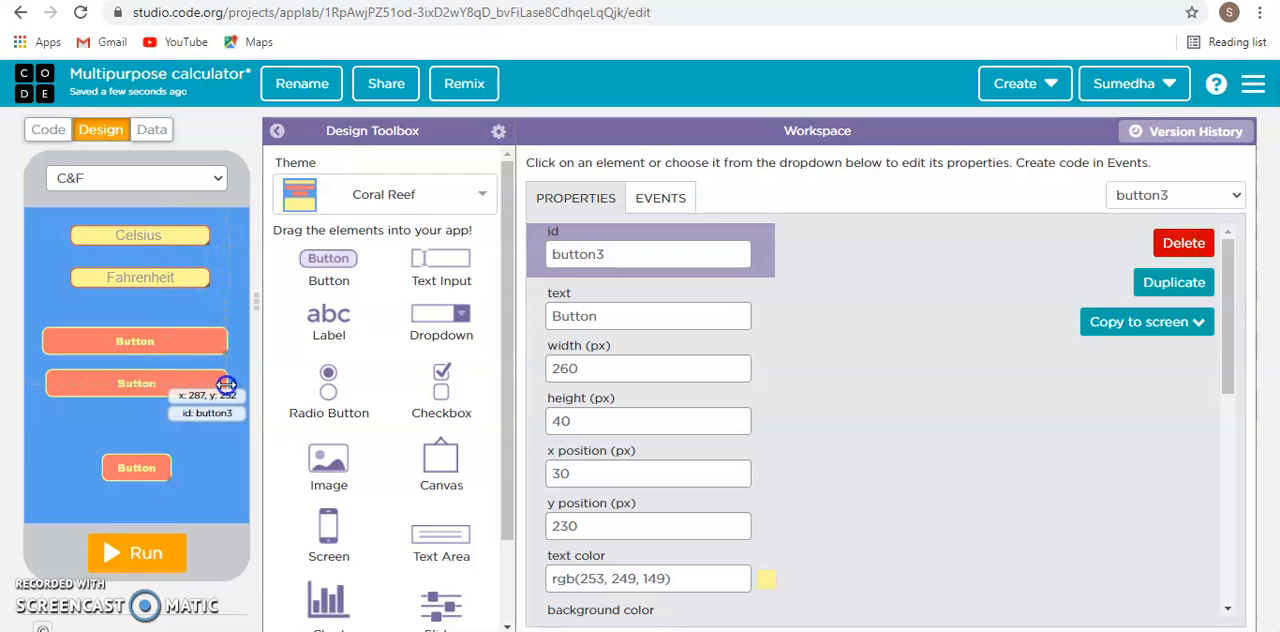
{"action": "left_click_drag", "start_coordinate": [169, 385], "coordinate": [137, 386]}
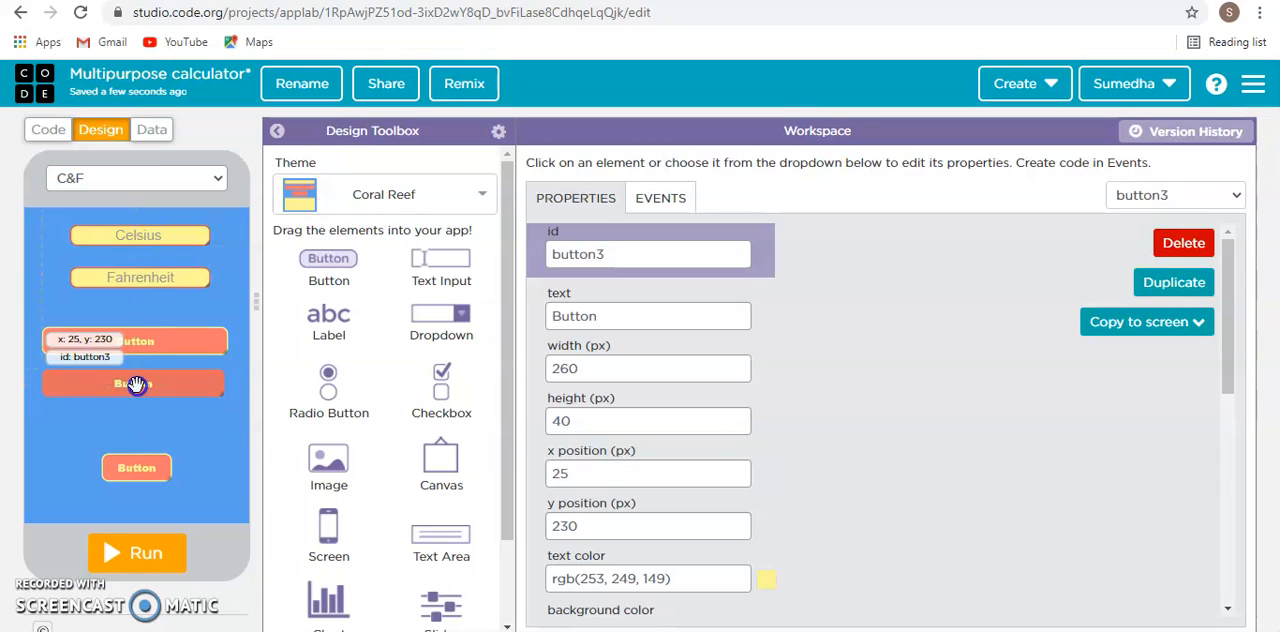
{"action": "left_click_drag", "start_coordinate": [224, 383], "coordinate": [228, 382]}
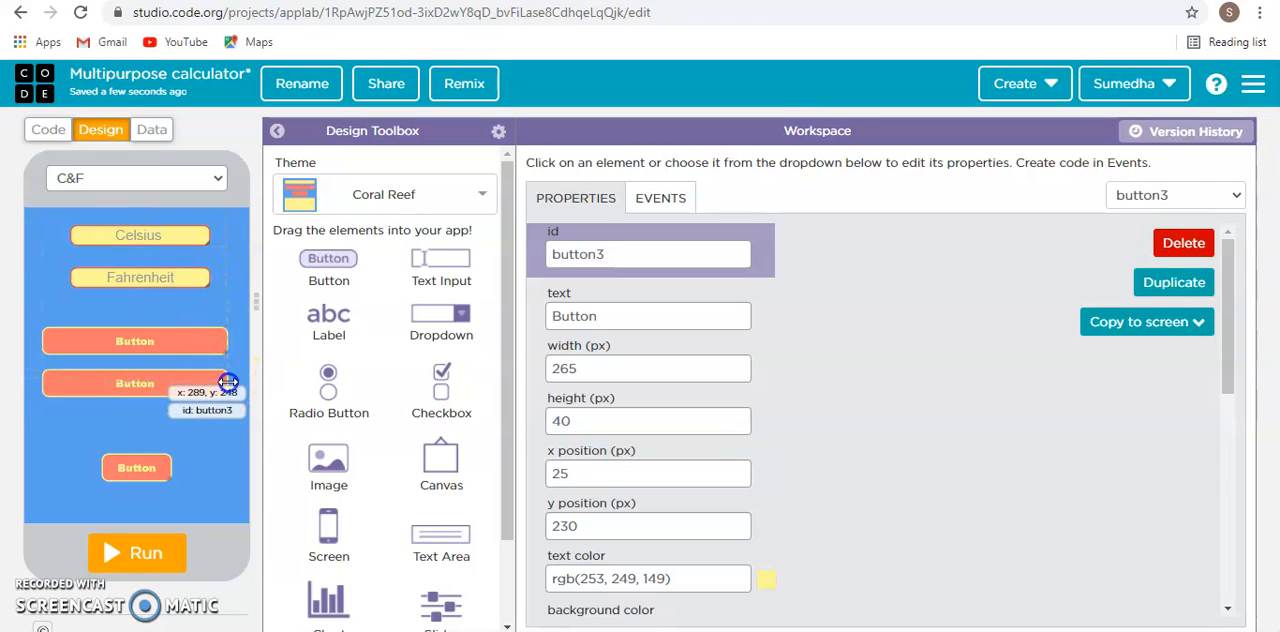
- Set the uppermost button's text to "Calculate Celsius to Fahrenheit" and enlarge the button so the text fits on one line
{"action": "left_click", "coordinate": [121, 340]}
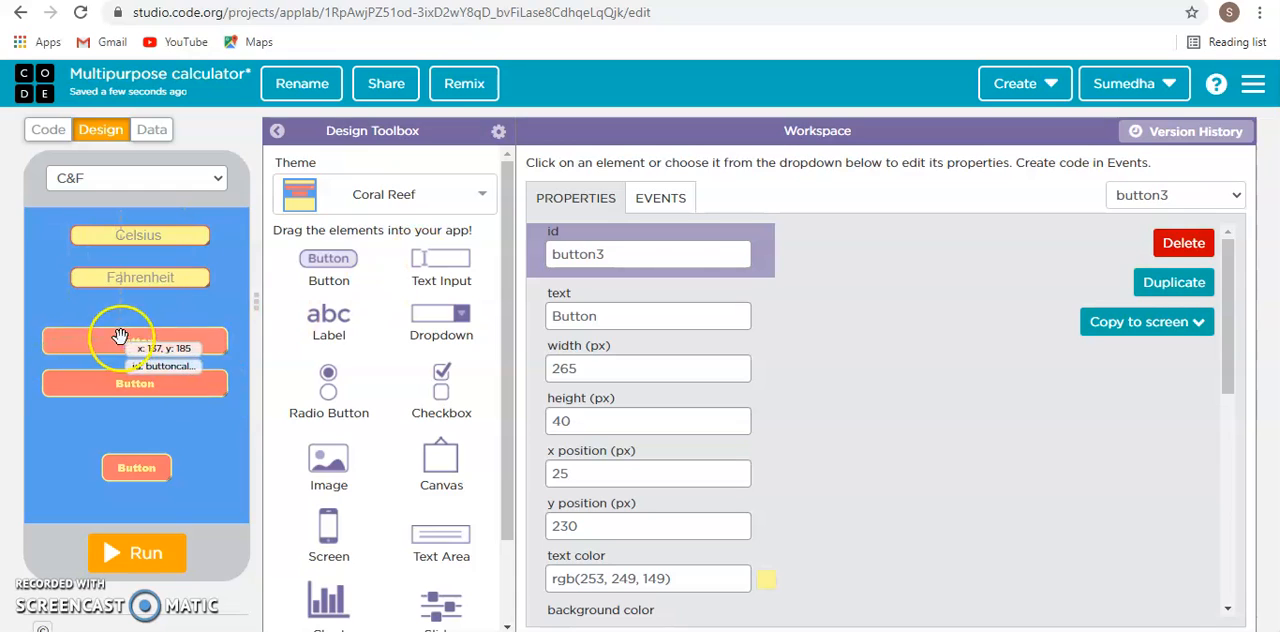
{"action": "left_click", "coordinate": [648, 315]}
{"action": "double_click", "coordinate": [655, 315]}
{"action": "key", "text": "BackSpace"}
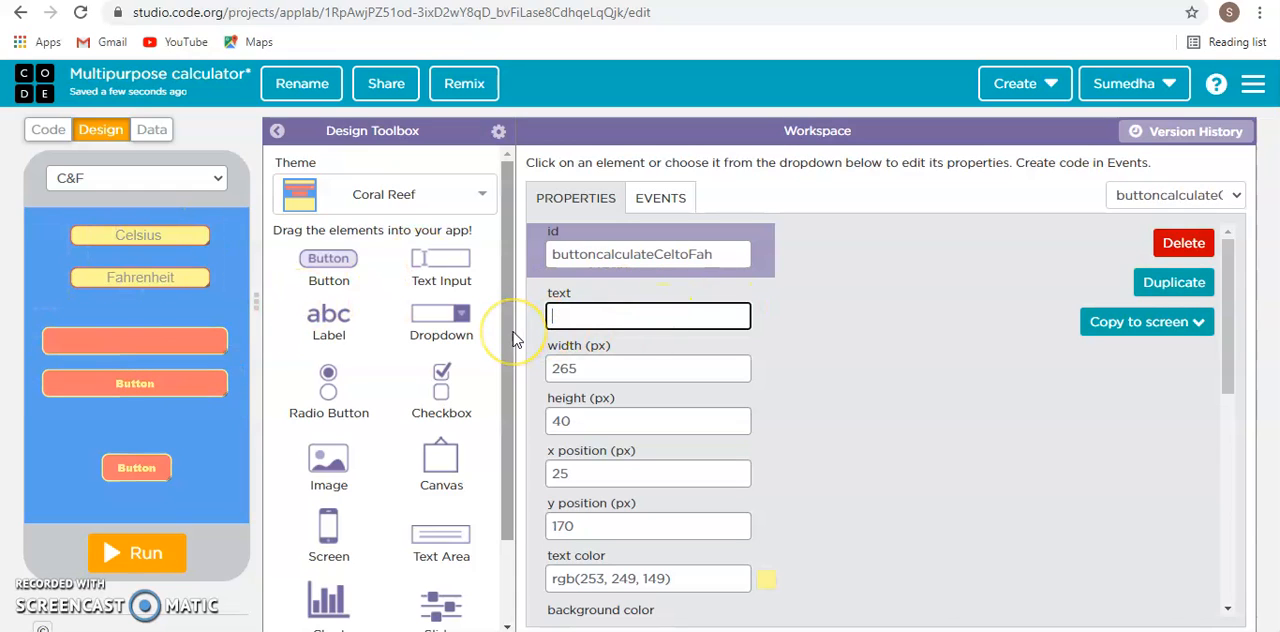
{"action": "type", "text": "Calculate c"}
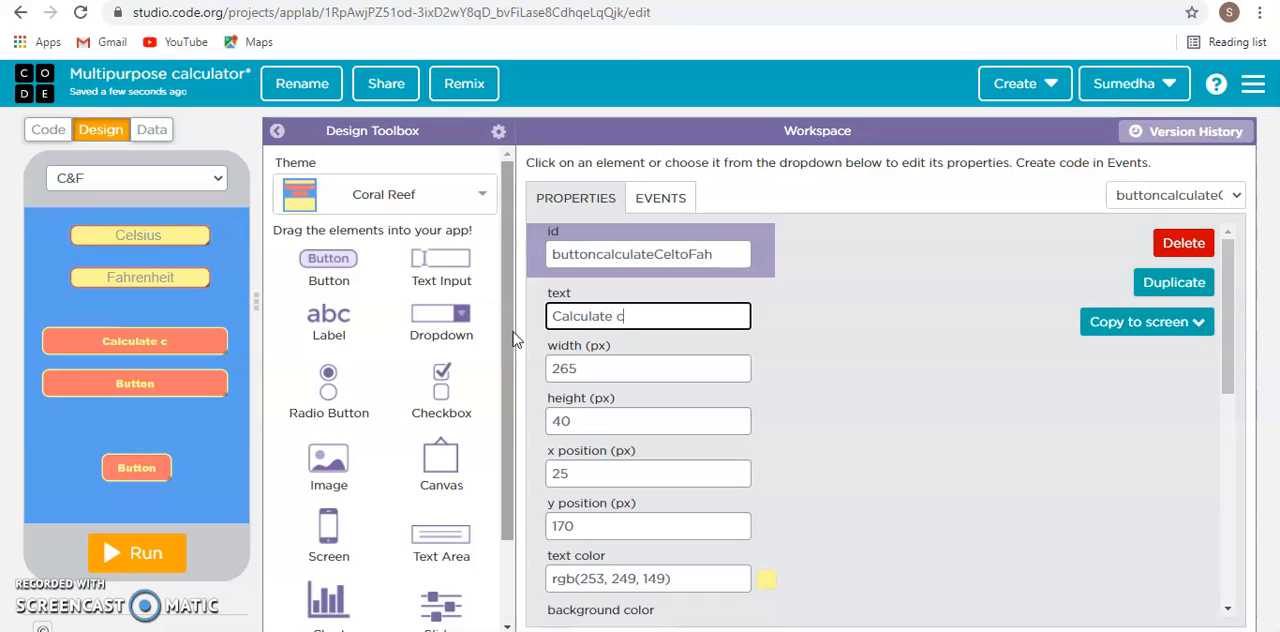
{"action": "type", "text": "elsius t"}
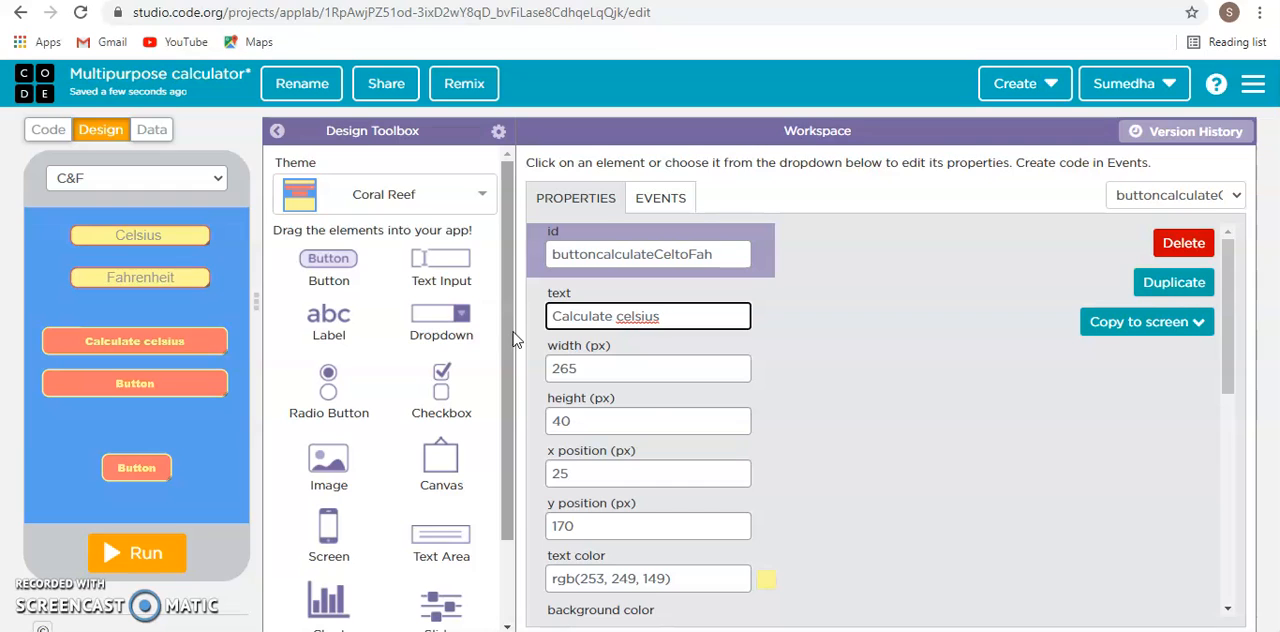
{"action": "right_click", "coordinate": [616, 310]}
{"action": "left_click", "coordinate": [682, 318]}
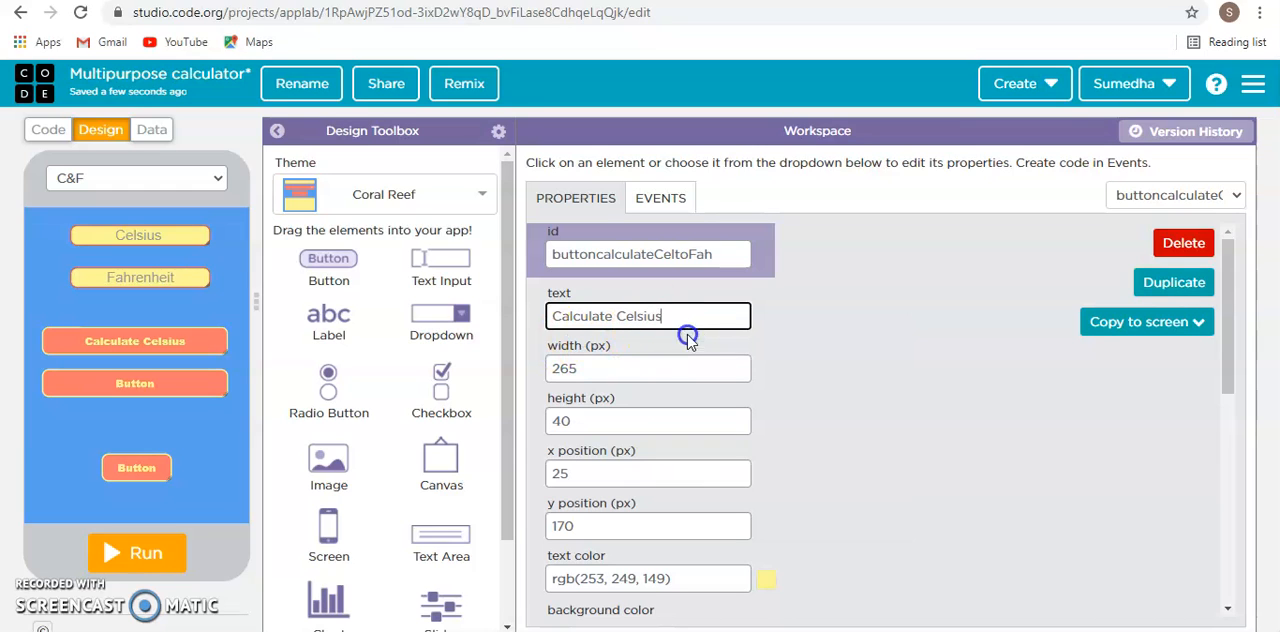
{"action": "type", "text": "to Fahrenheit"}
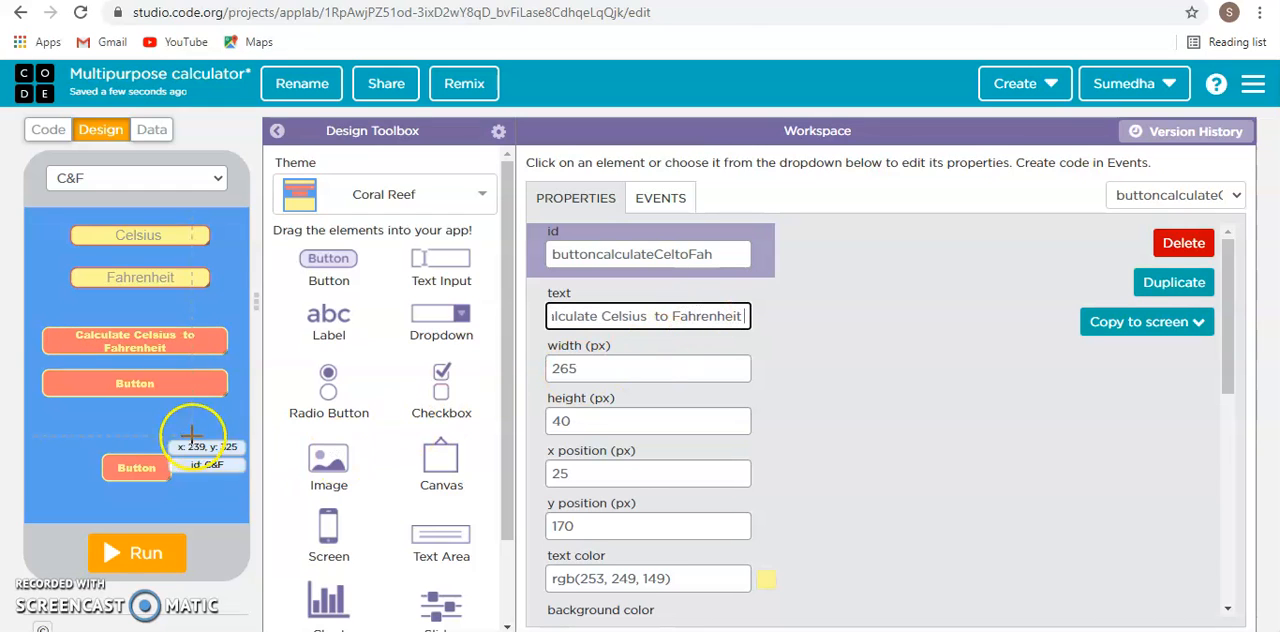
{"action": "left_click_drag", "start_coordinate": [164, 334], "coordinate": [197, 342]}
- Try the Mint Chip theme on the C&F screen and compare it with the Home_Screen design
{"action": "left_click", "coordinate": [148, 385]}
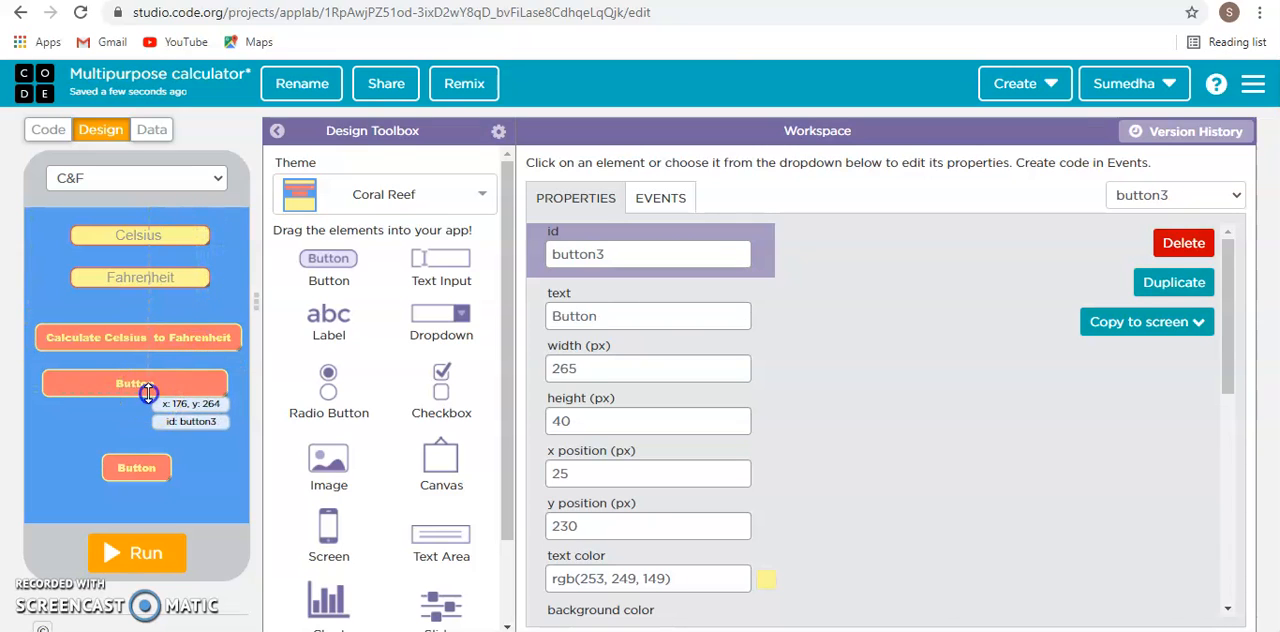
{"action": "left_click", "coordinate": [371, 194]}
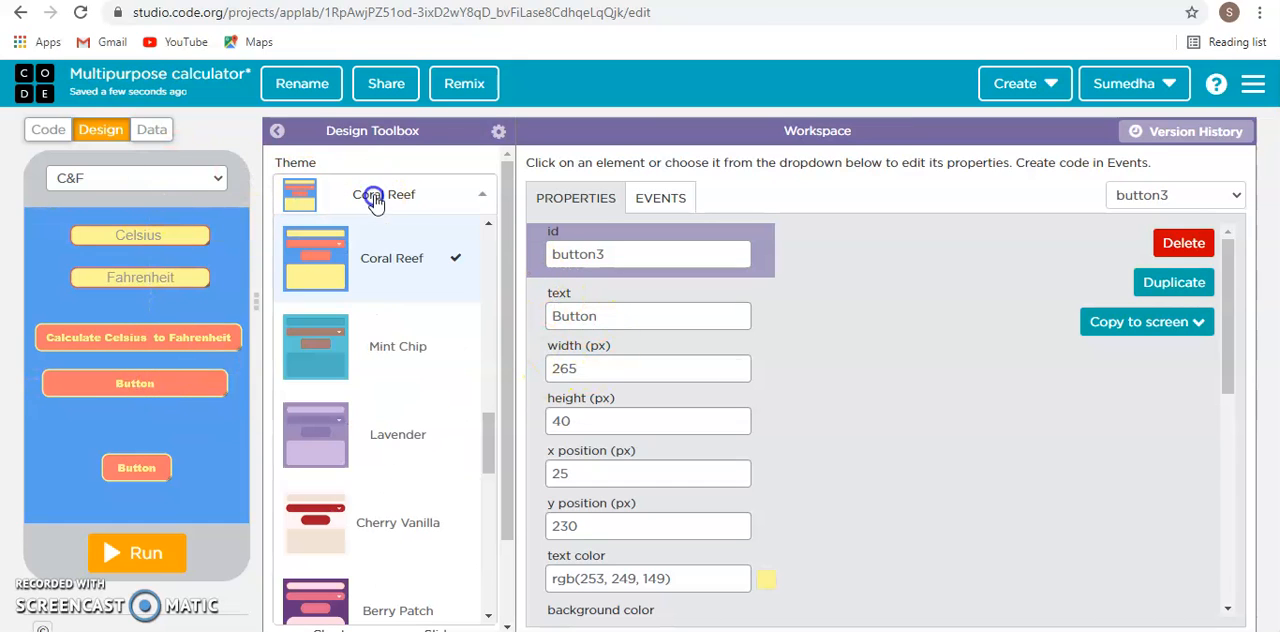
{"action": "left_click", "coordinate": [366, 343]}
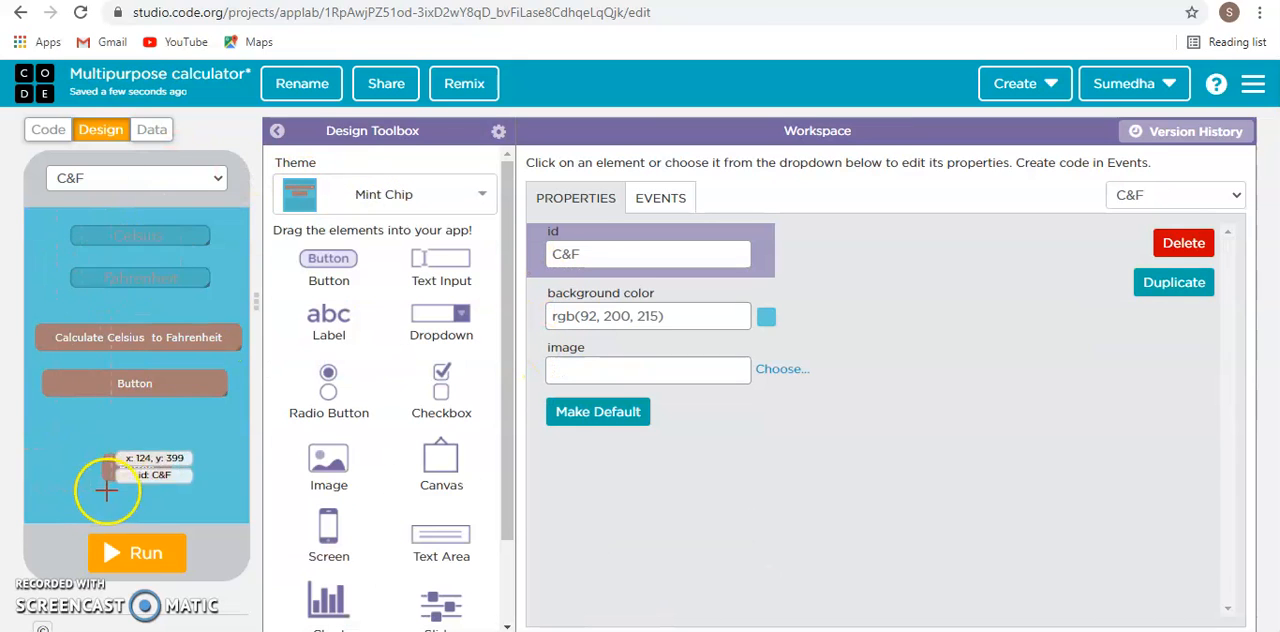
{"action": "left_click", "coordinate": [120, 181]}
{"action": "left_click", "coordinate": [110, 216]}
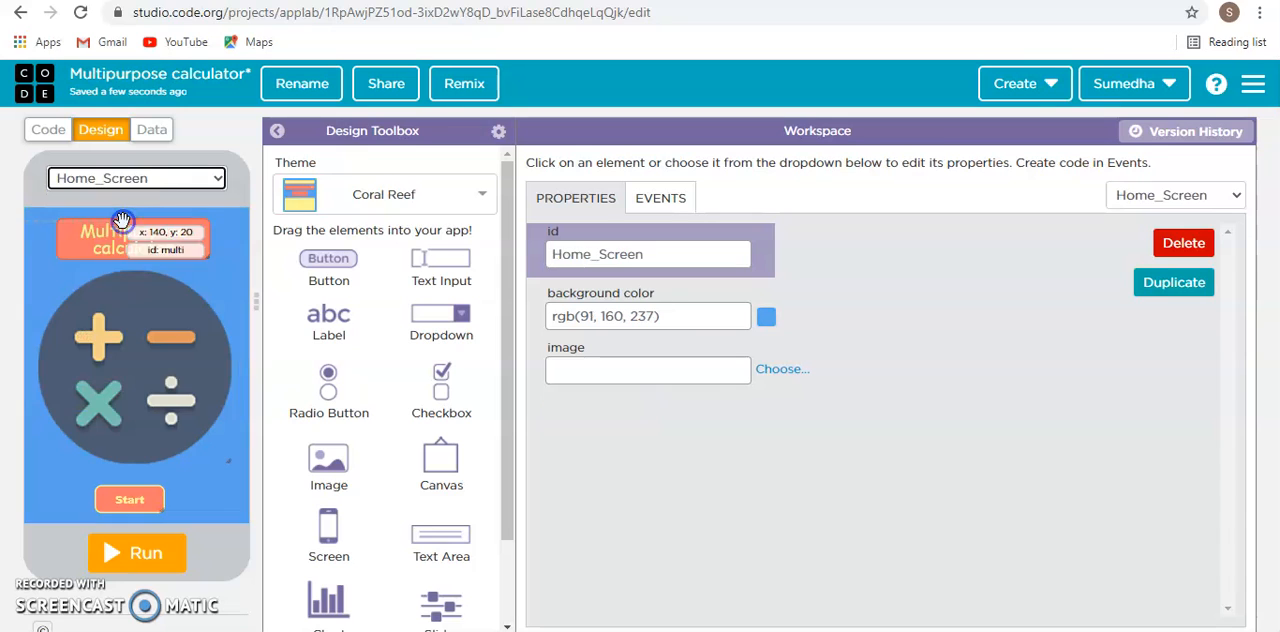
{"action": "left_click", "coordinate": [166, 177]}
{"action": "left_click", "coordinate": [157, 203]}
- Apply the Cherry Vanilla theme to the C&F screen
{"action": "left_click", "coordinate": [365, 193]}
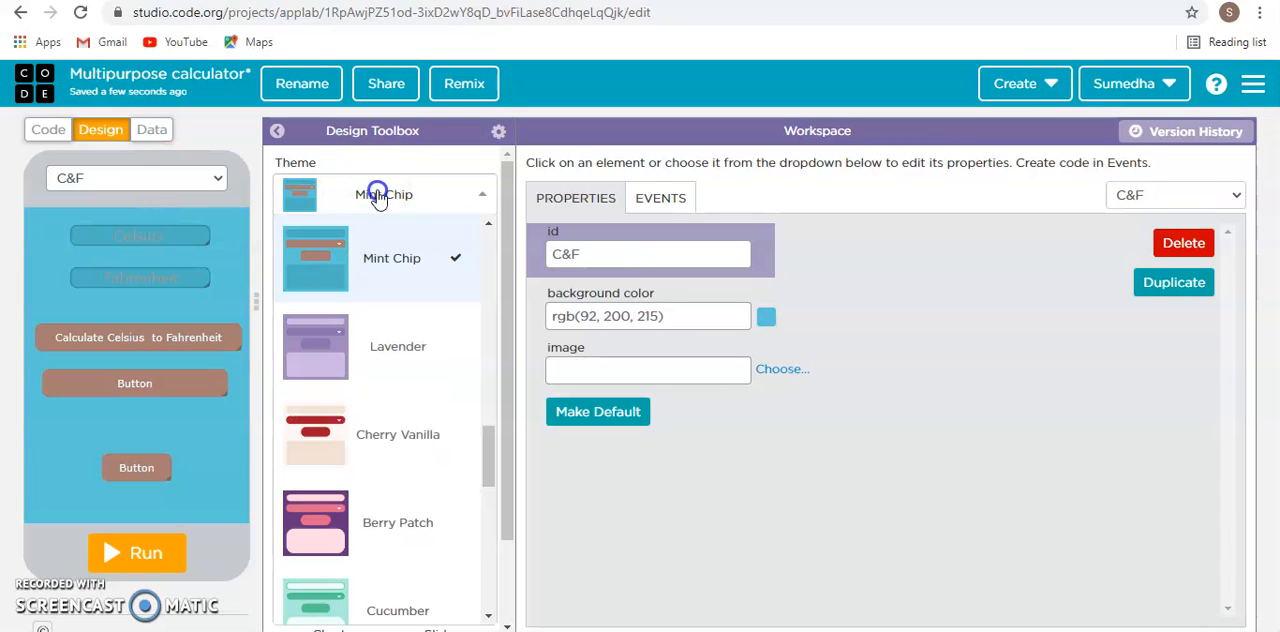
{"action": "scroll", "coordinate": [370, 407], "scroll_direction": "down", "scroll_amount": 1}
{"action": "left_click", "coordinate": [380, 340]}
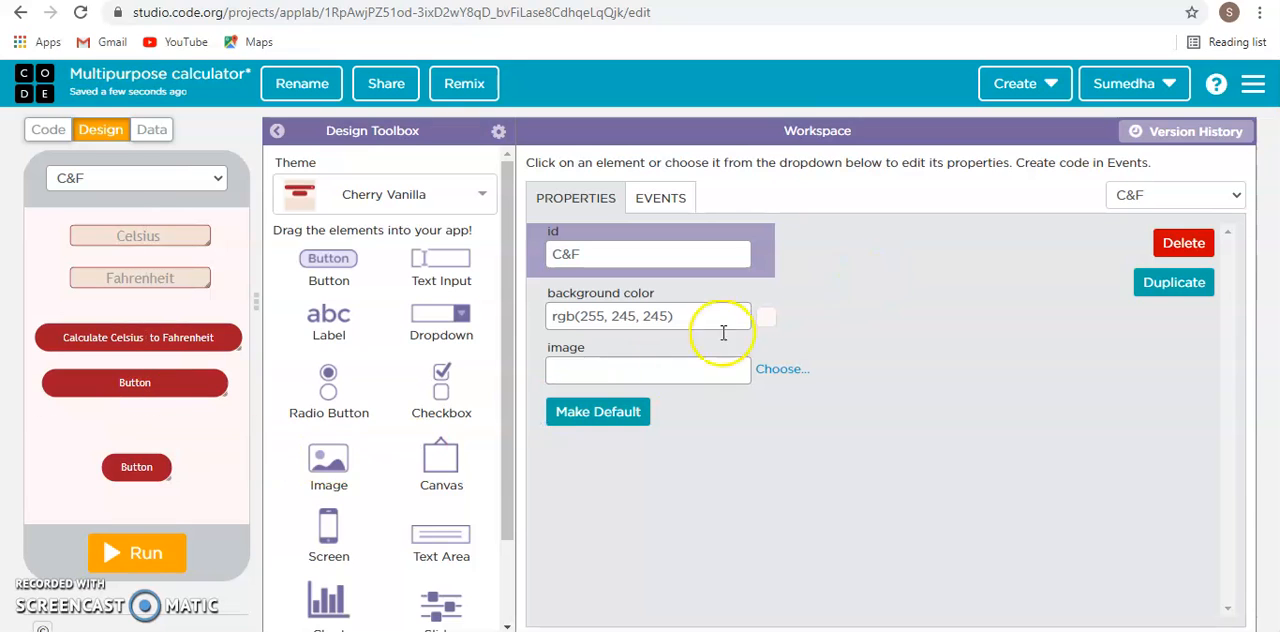
- Set the font size of the "Calculate Celsius to Fahrenheit" button to 20 px
{"action": "left_click", "coordinate": [134, 381]}
{"action": "left_click", "coordinate": [646, 257]}
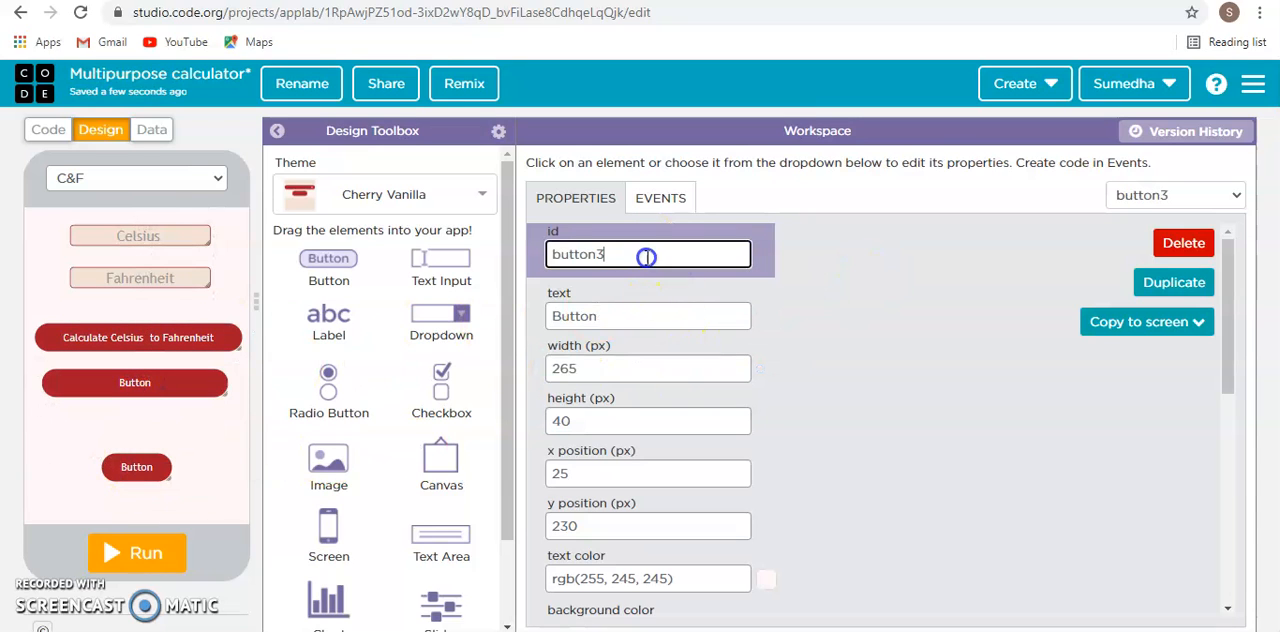
{"action": "left_click", "coordinate": [232, 337]}
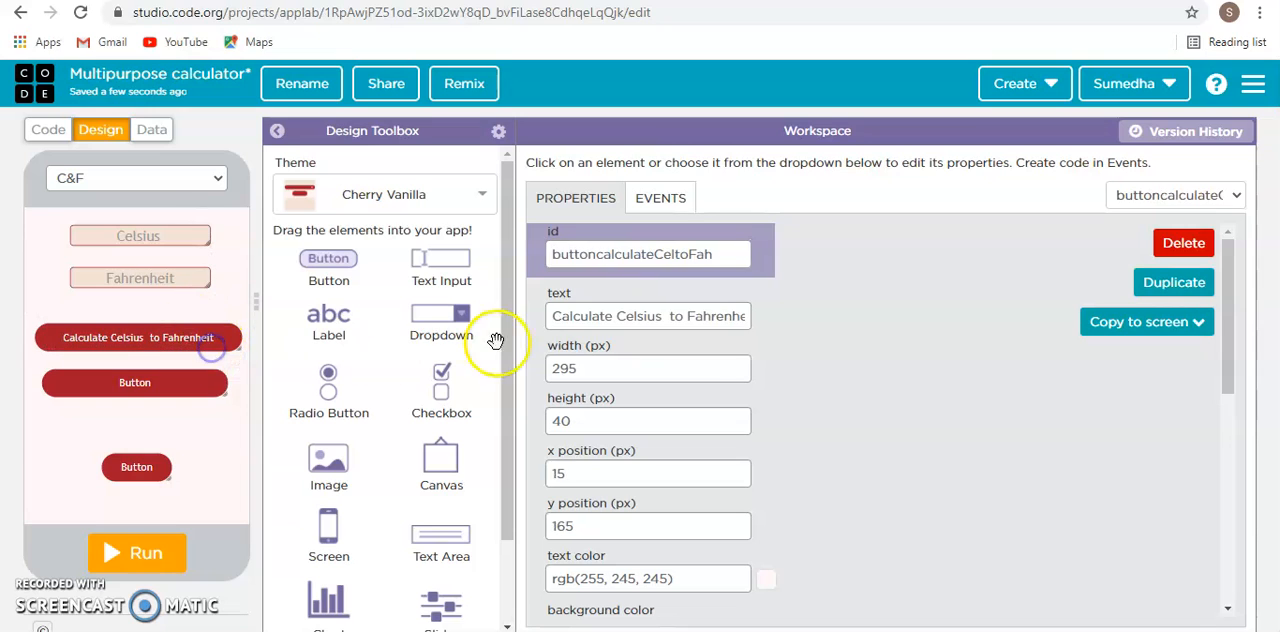
{"action": "scroll", "coordinate": [775, 308], "scroll_direction": "down", "scroll_amount": 3}
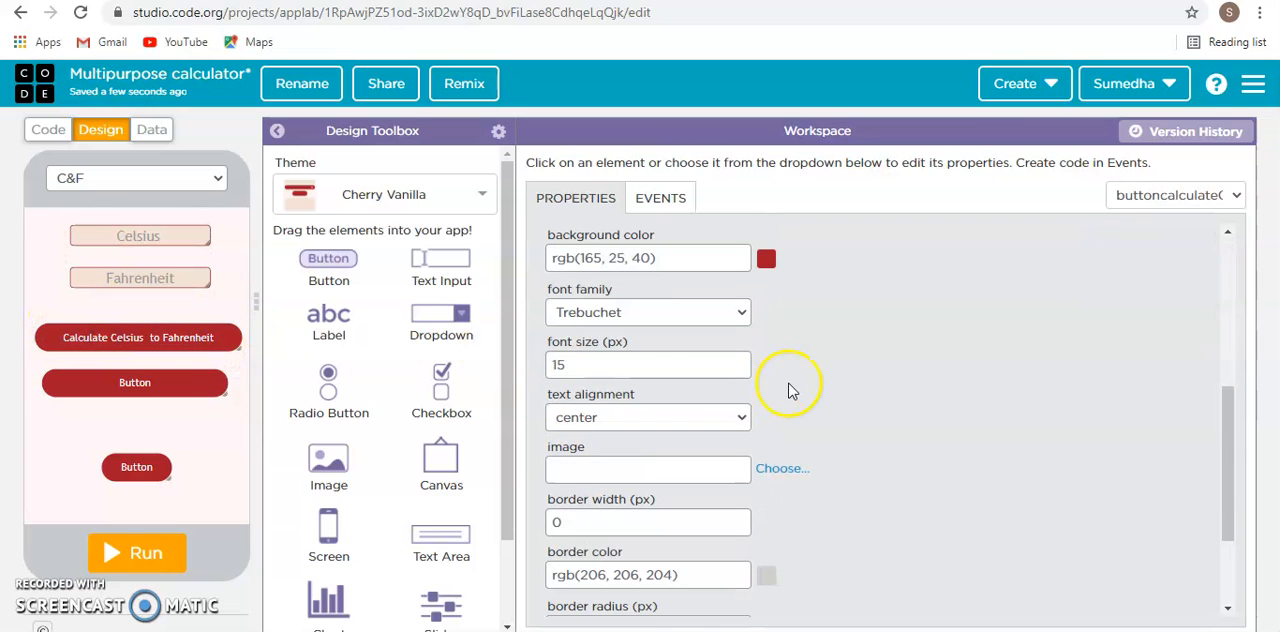
{"action": "left_click", "coordinate": [588, 364]}
{"action": "key", "text": "BackSpace"}
{"action": "key", "text": "BackSpace"}
{"action": "type", "text": "20"}
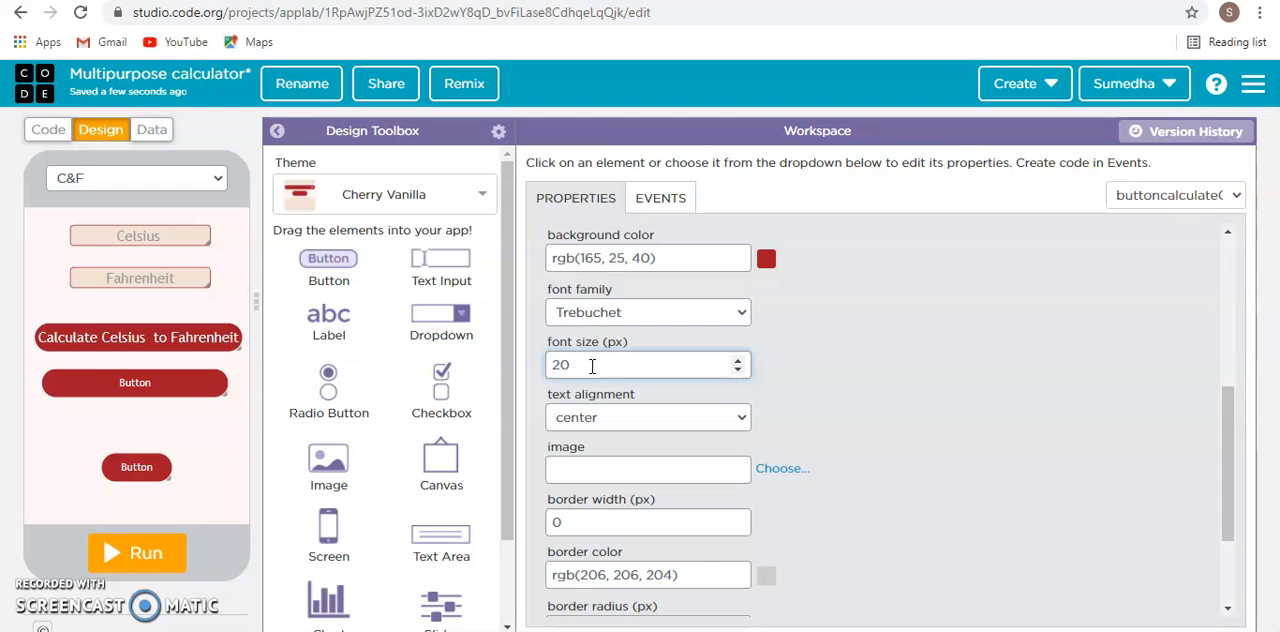
- Copy the text of the uppermost button into the middle button, replacing its default text
{"action": "left_click", "coordinate": [191, 386]}
{"action": "scroll", "coordinate": [591, 309], "scroll_direction": "up", "scroll_amount": 5}
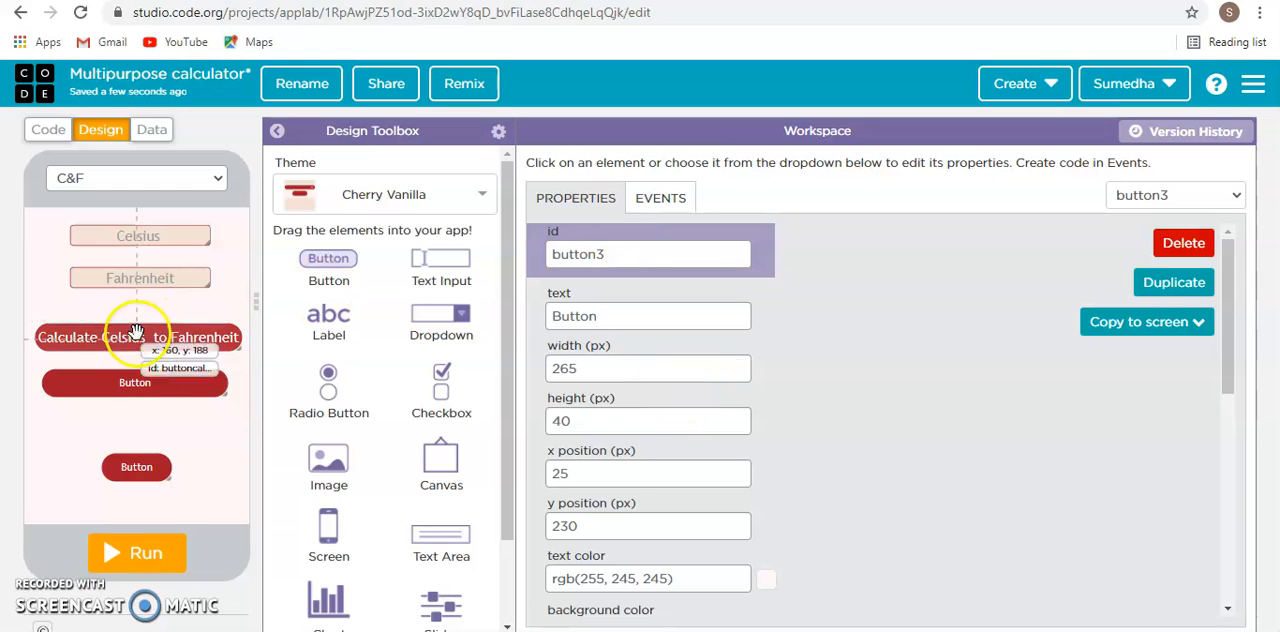
{"action": "left_click", "coordinate": [170, 336]}
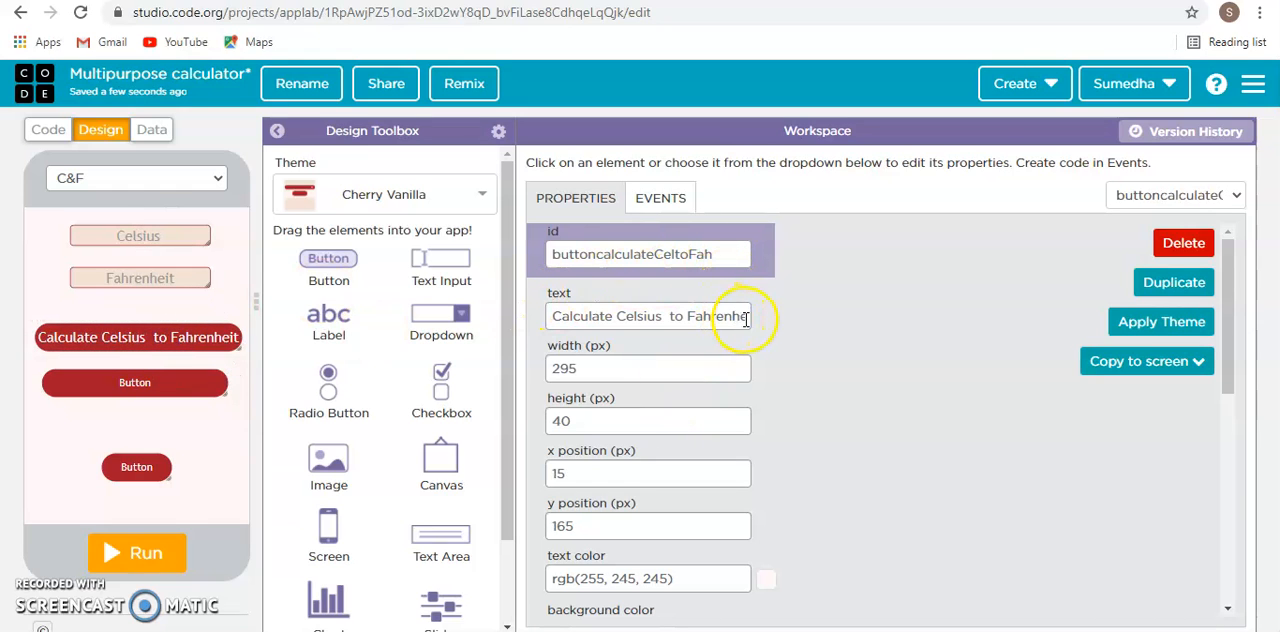
{"action": "left_click_drag", "start_coordinate": [548, 318], "coordinate": [866, 322]}
{"action": "key", "text": "ctrl+c"}
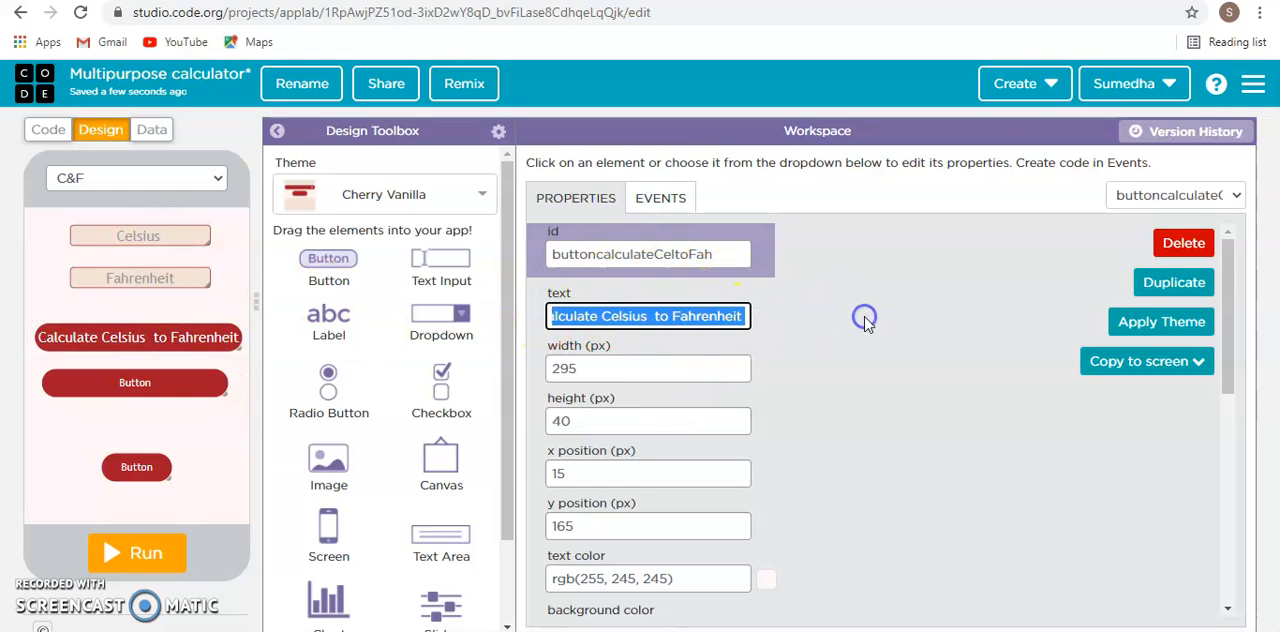
{"action": "left_click", "coordinate": [205, 383]}
{"action": "left_click", "coordinate": [655, 316]}
{"action": "key", "text": "BackSpace"}
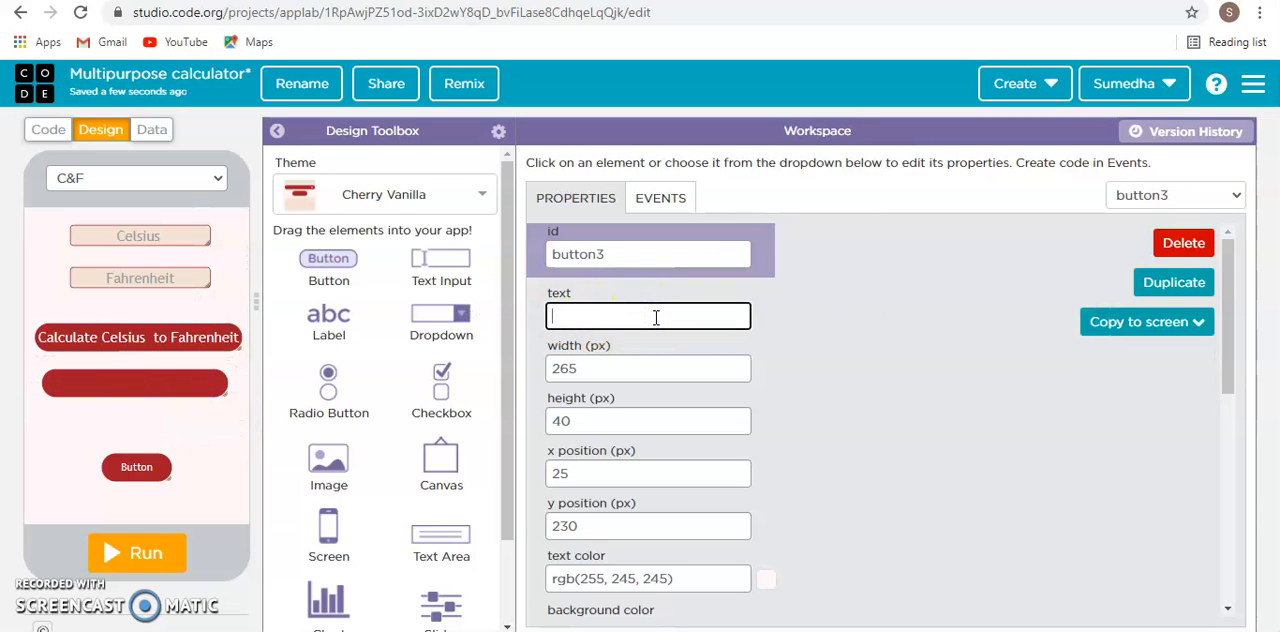
{"action": "key", "text": "ctrl+v"}
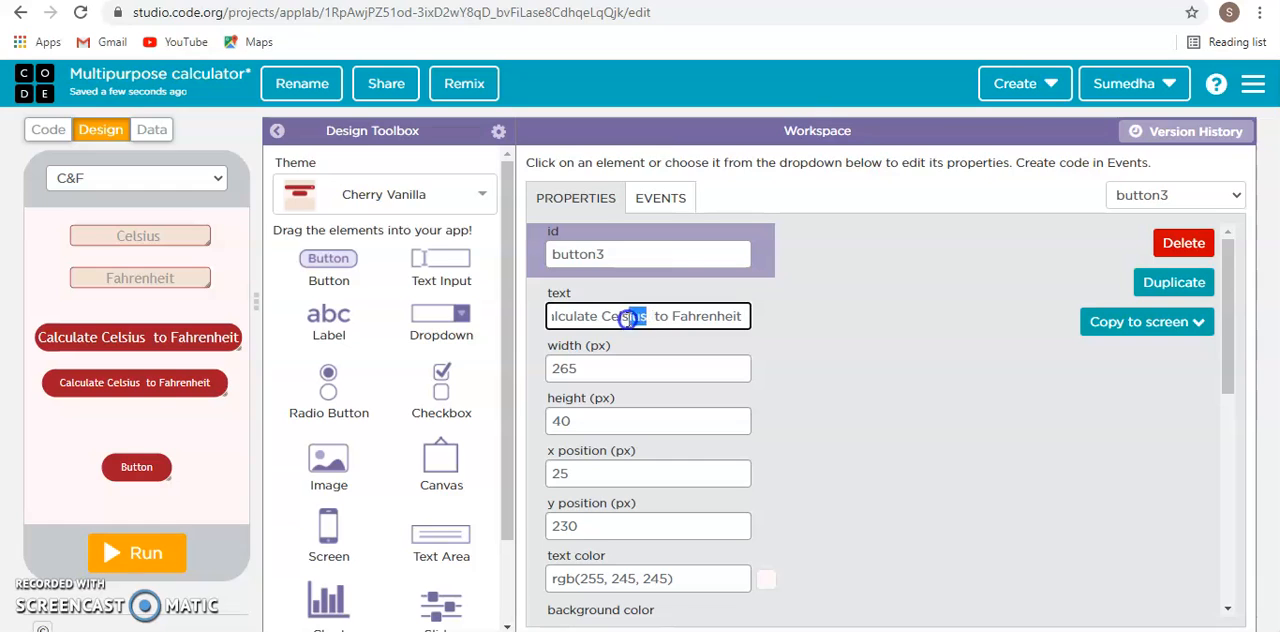
- Clear the middle button's text and retype it as "Calculate Celsius to Fahrenheit" with a capitalised Fahrenheit
{"action": "key", "text": "ctrl+v"}
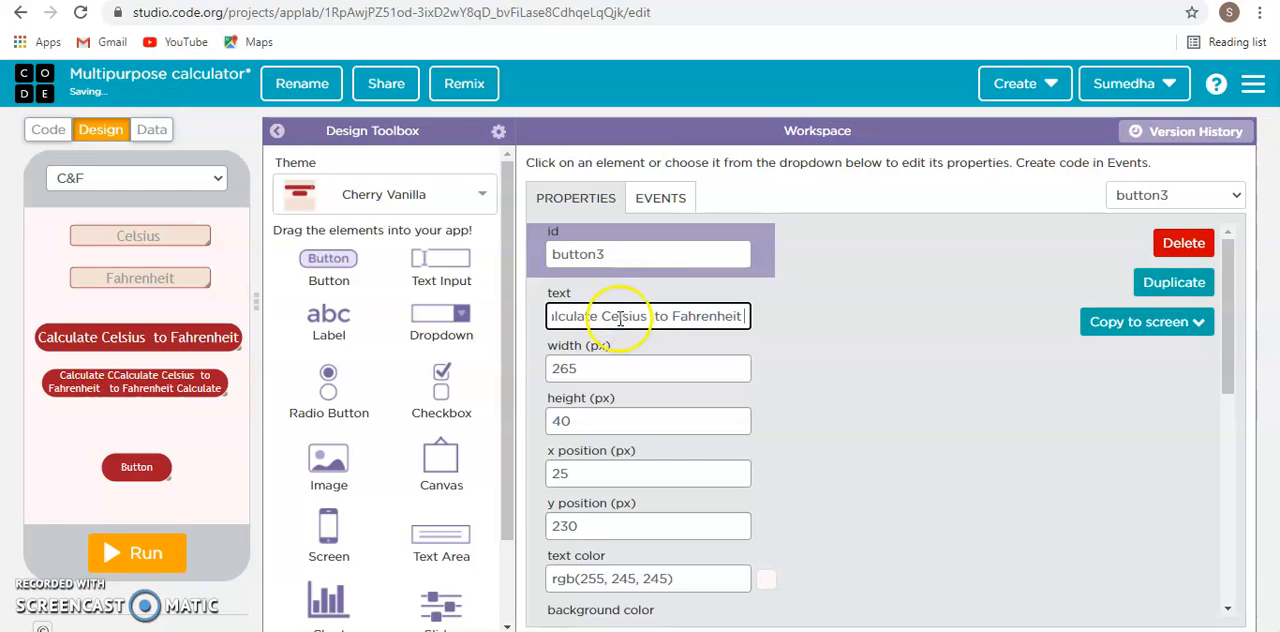
{"action": "left_click_drag", "start_coordinate": [562, 317], "coordinate": [906, 326]}
{"action": "key", "text": "BackSpace"}
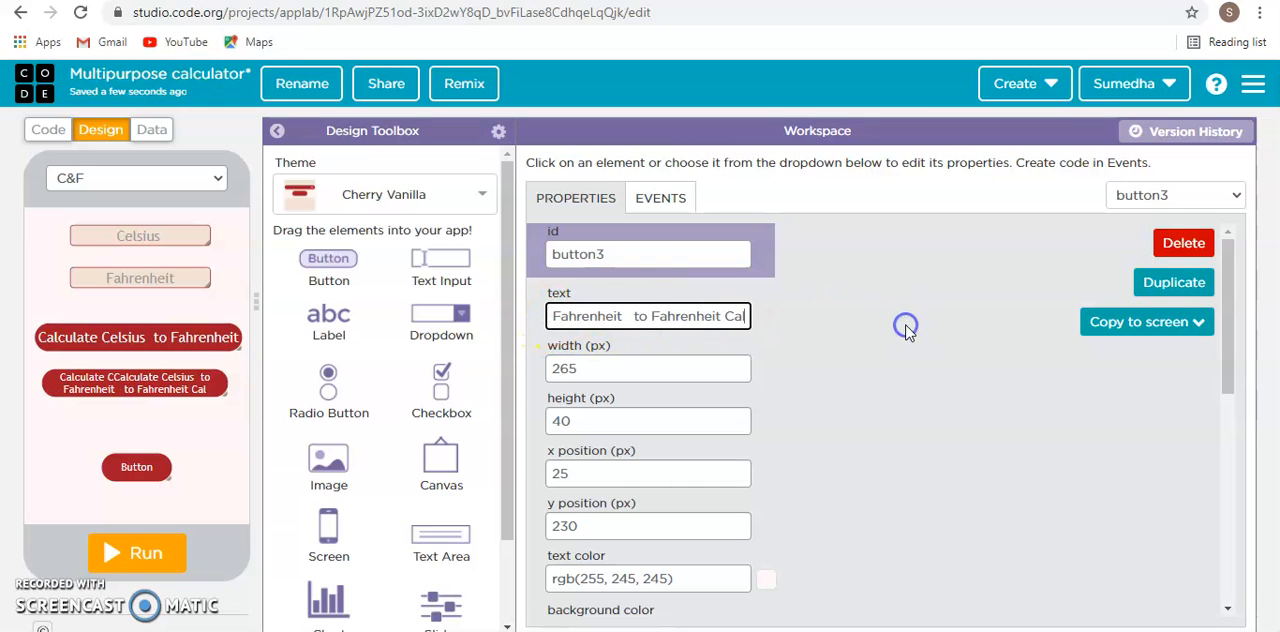
{"action": "left_click_drag", "start_coordinate": [740, 316], "coordinate": [385, 322]}
{"action": "key", "text": "BackSpace"}
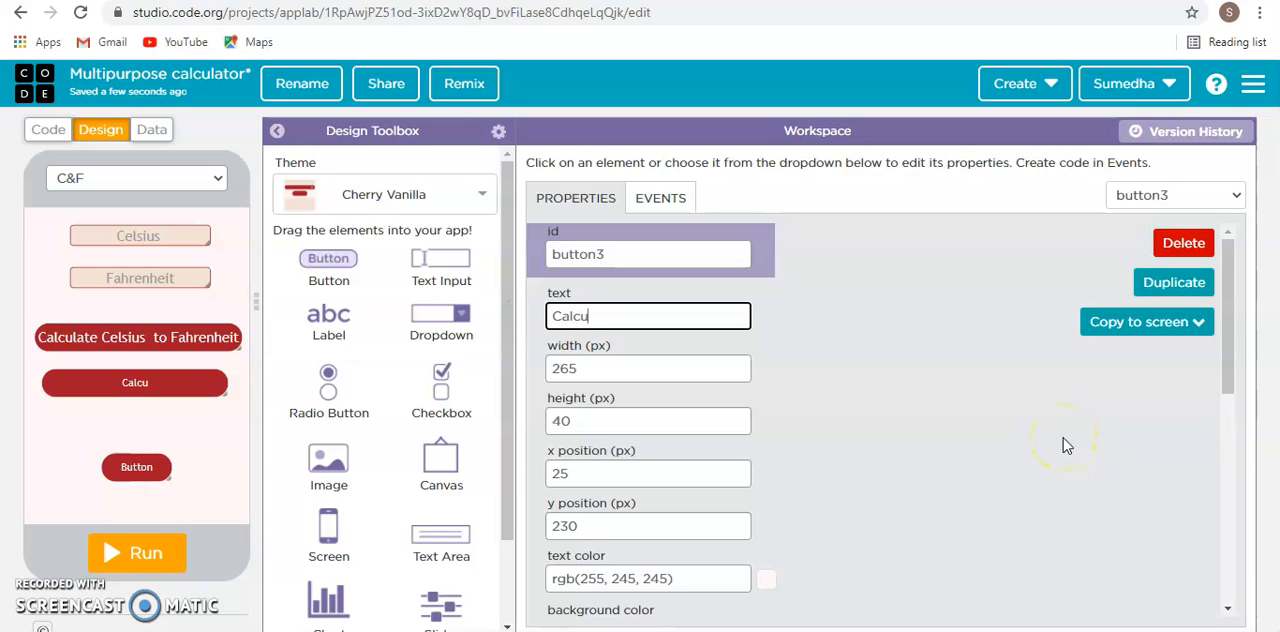
{"action": "type", "text": "Calculate Celsius"}
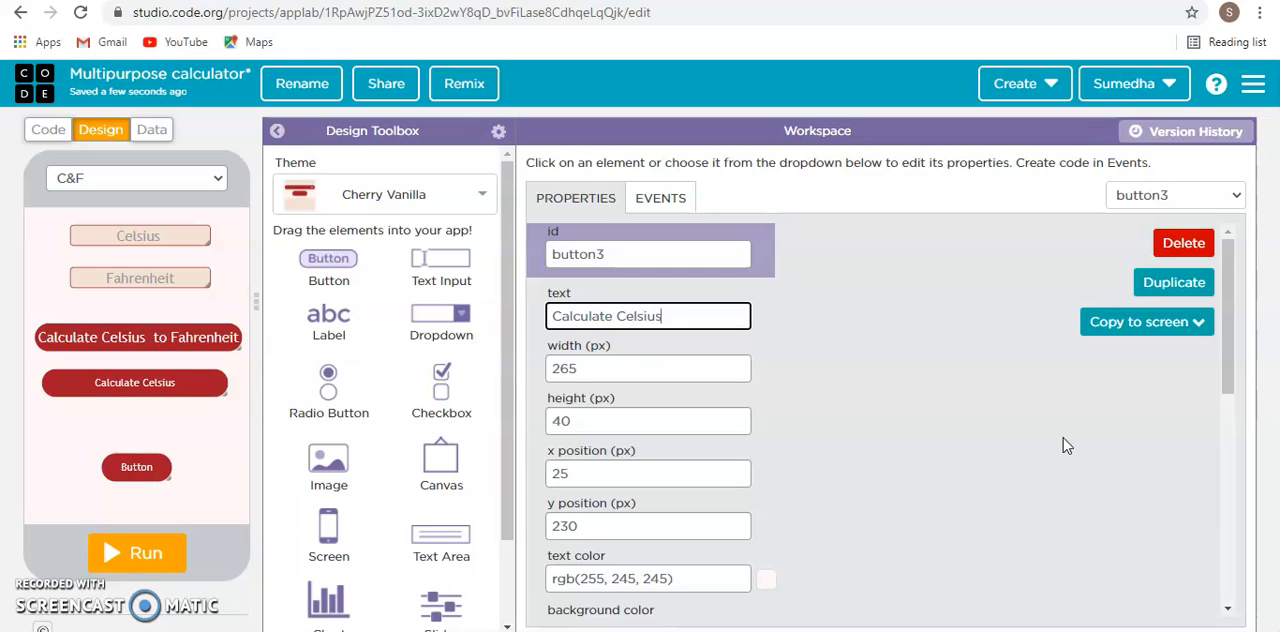
{"action": "type", "text": " to f"}
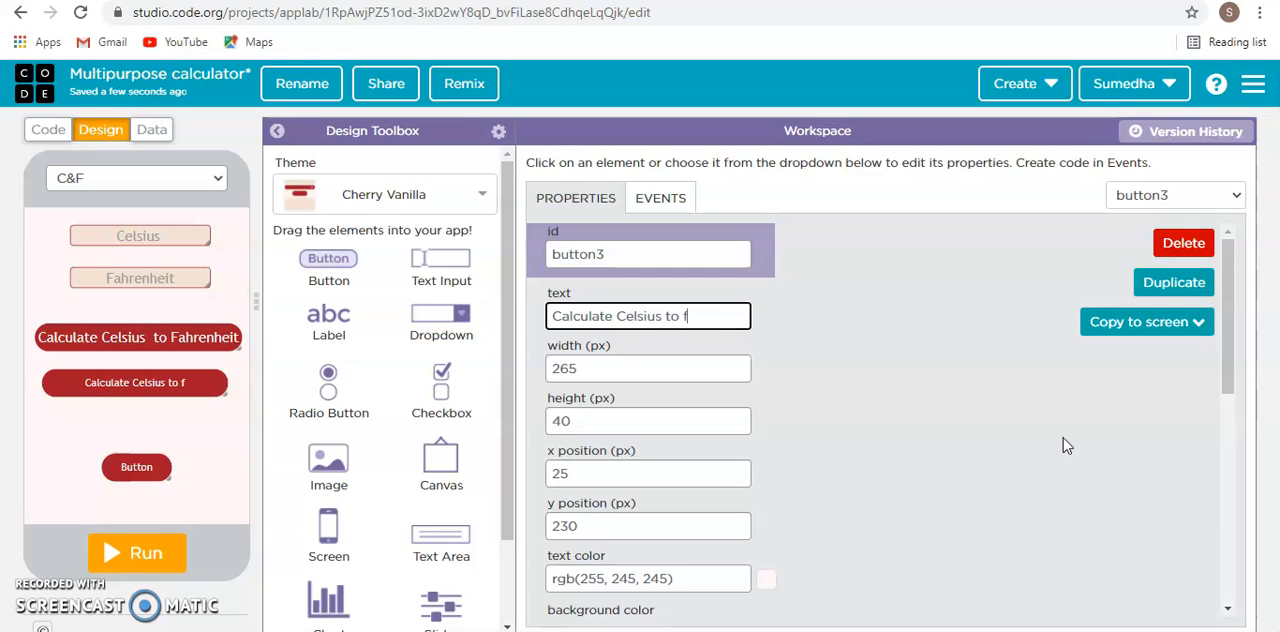
{"action": "type", "text": "ahrenheit"}
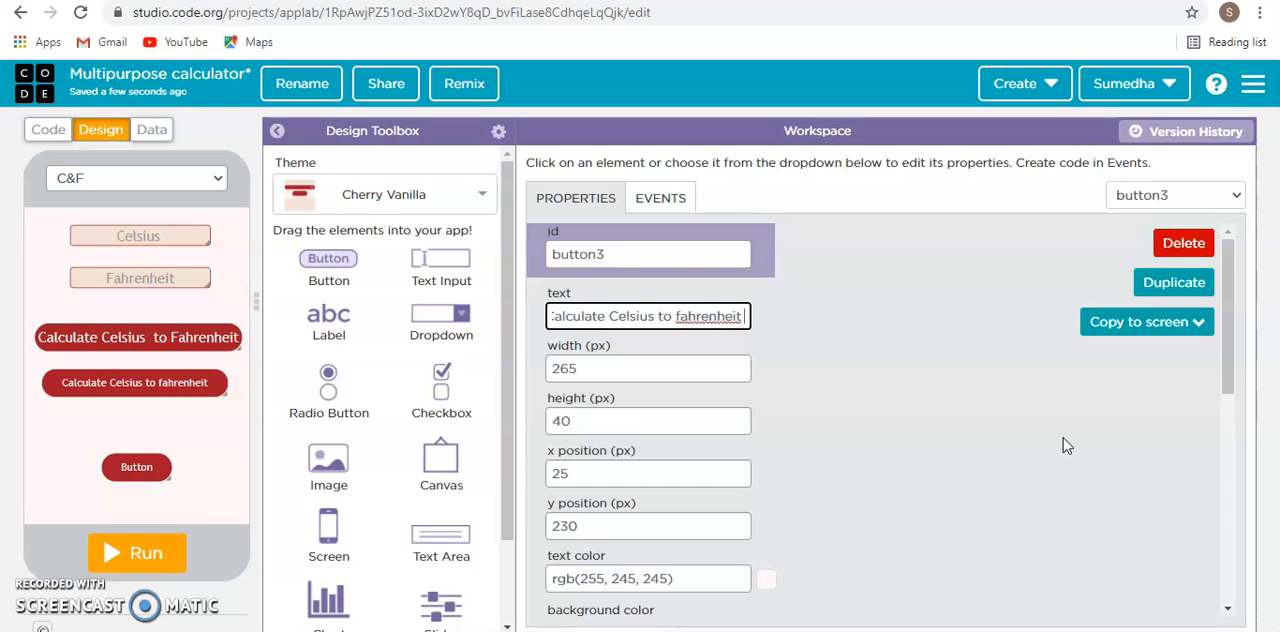
{"action": "left_click", "coordinate": [684, 296]}
{"action": "right_click", "coordinate": [680, 312]}
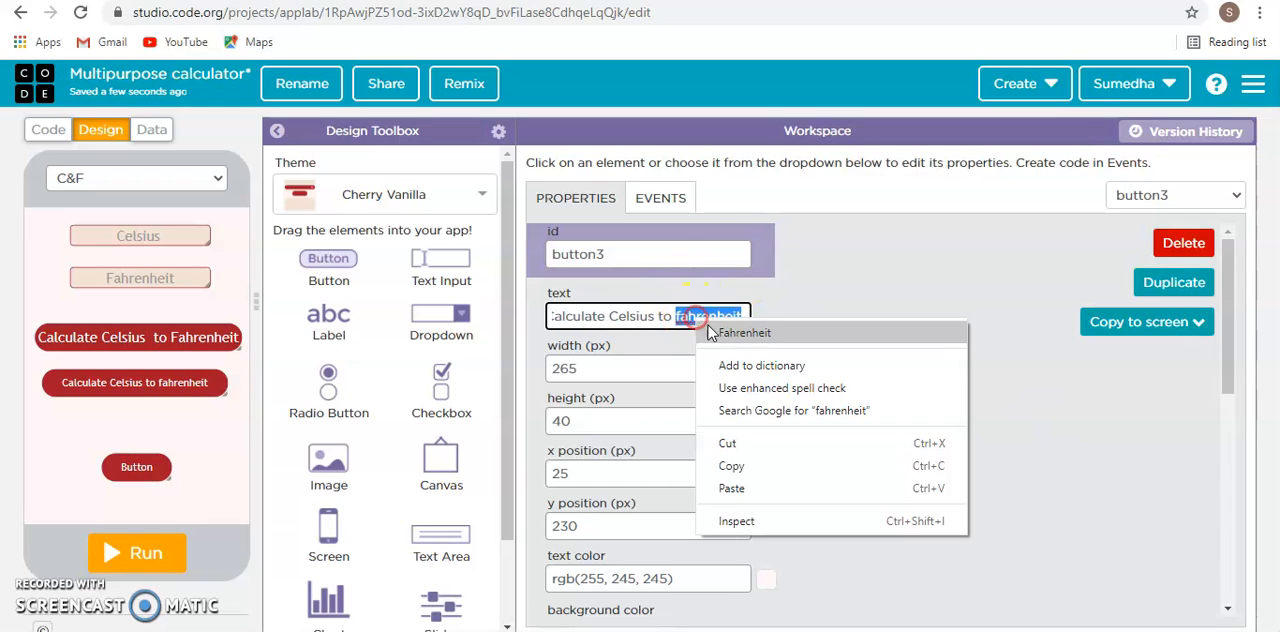
{"action": "left_click", "coordinate": [745, 320]}
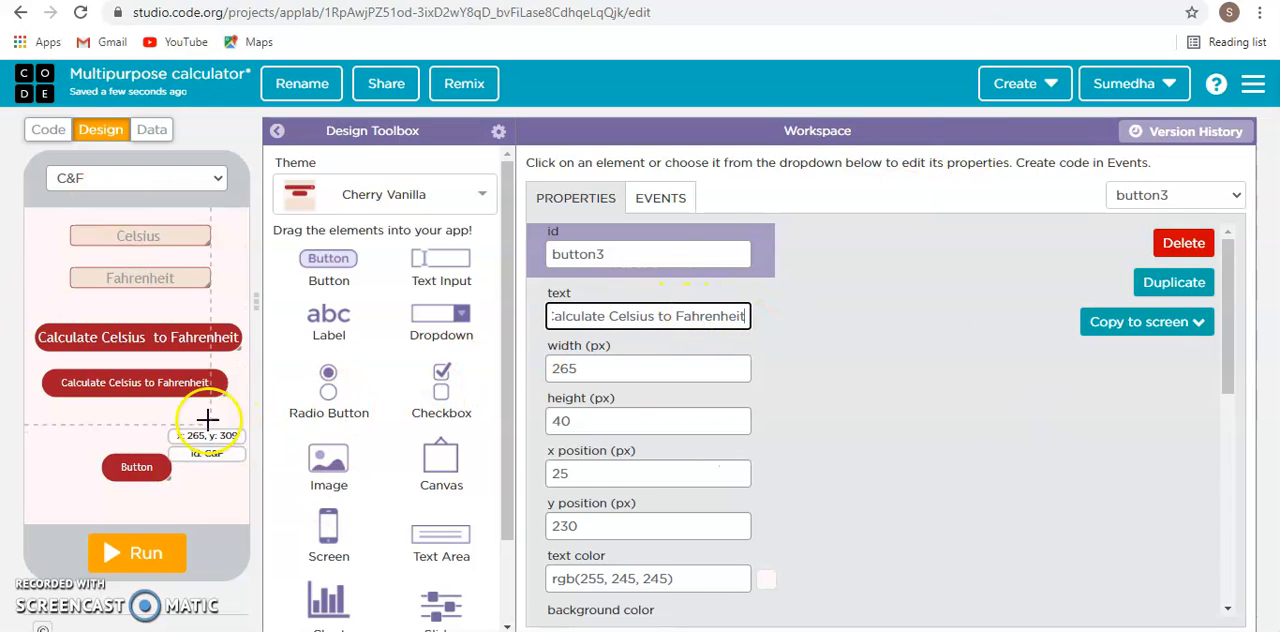
- Set the middle button's font size to 20 px and widen it to 295 px at x 10, y 225
{"action": "scroll", "coordinate": [690, 372], "scroll_direction": "down", "scroll_amount": 4}
{"action": "double_click", "coordinate": [594, 272]}
{"action": "type", "text": "20"}
{"action": "left_click", "coordinate": [841, 345]}
{"action": "left_click_drag", "start_coordinate": [169, 380], "coordinate": [236, 380]}
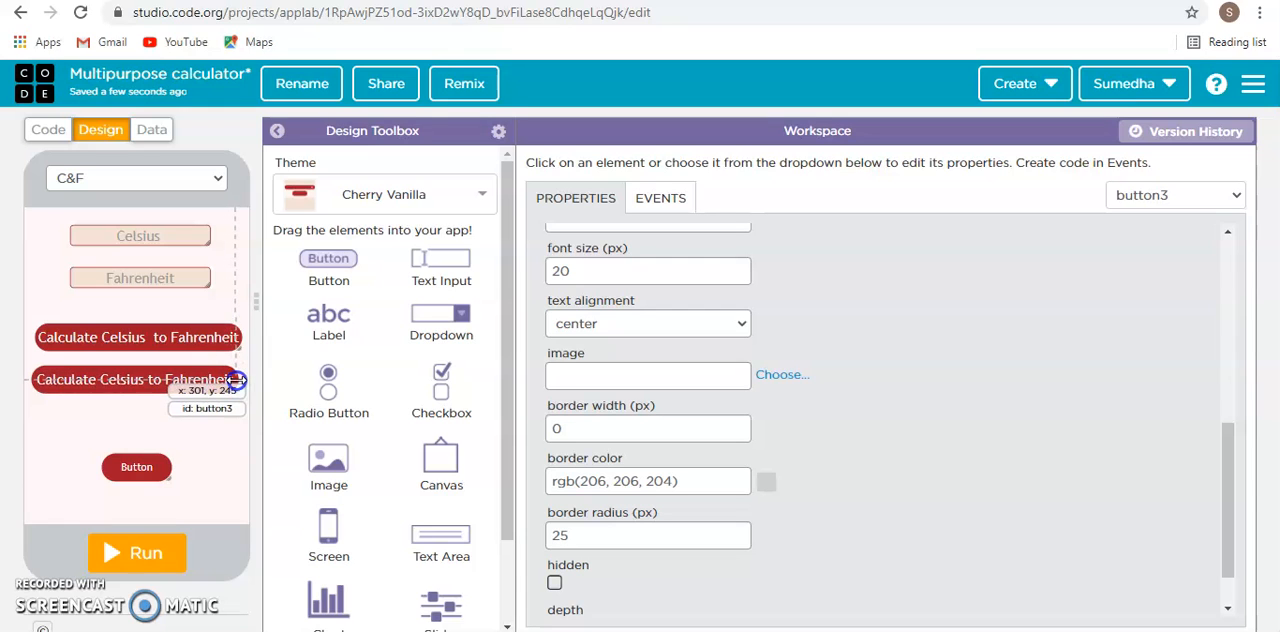
- Try to rework the middle button's text by removing "Celsius" and adding a second "Fahrenheit" at the end
{"action": "scroll", "coordinate": [808, 390], "scroll_direction": "up", "scroll_amount": 1}
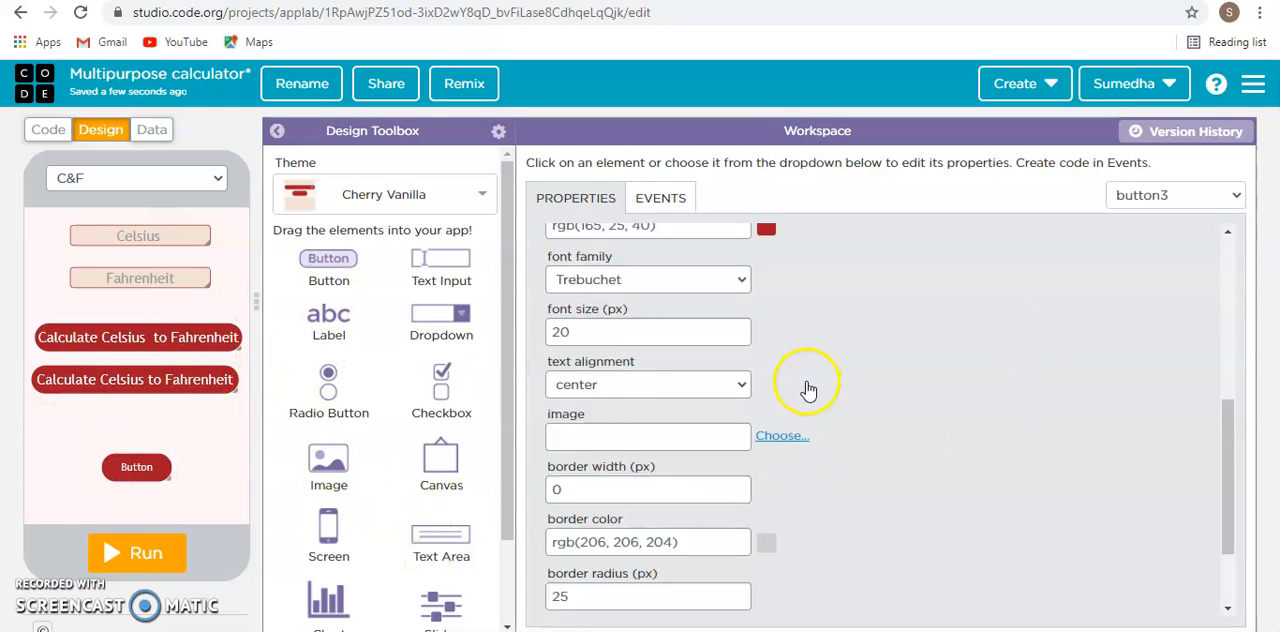
{"action": "scroll", "coordinate": [808, 390], "scroll_direction": "up", "scroll_amount": 5}
{"action": "left_click", "coordinate": [663, 318]}
{"action": "key", "text": "BackSpace"}
{"action": "key", "text": "BackSpace"}
{"action": "key", "text": "BackSpace"}
{"action": "key", "text": "BackSpace"}
{"action": "key", "text": "BackSpace"}
{"action": "key", "text": "BackSpace"}
{"action": "key", "text": "BackSpace"}
{"action": "type", "text": "Fahrenheit"}
{"action": "left_click", "coordinate": [677, 315]}
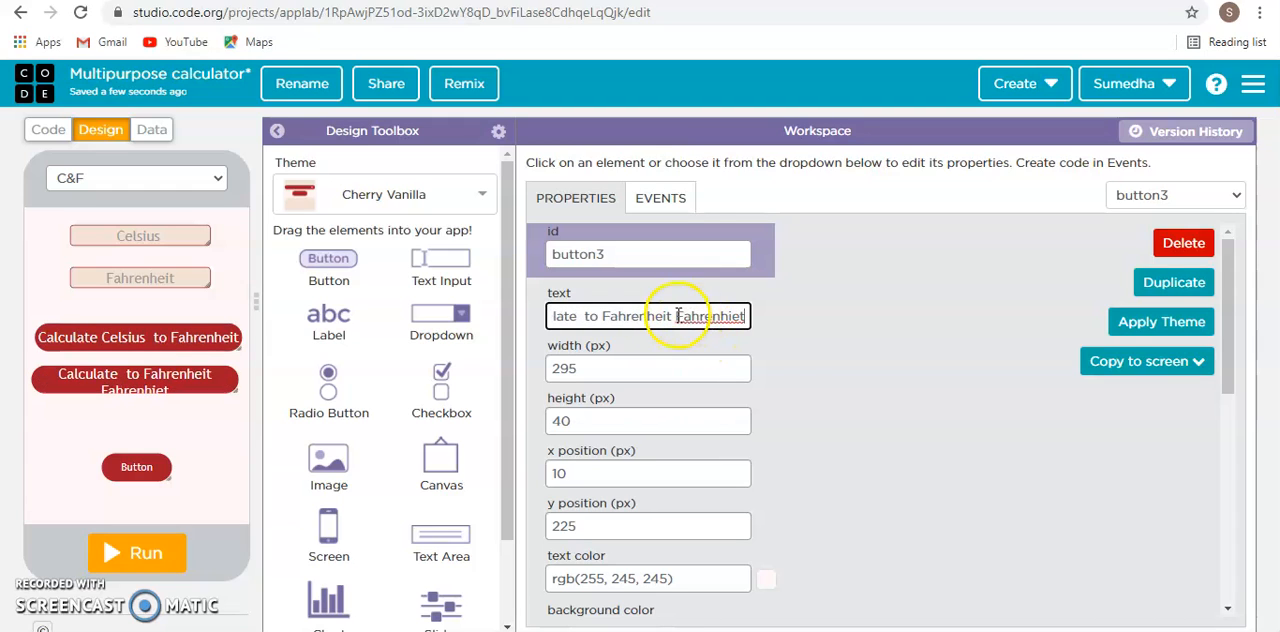
{"action": "left_click", "coordinate": [602, 313]}
{"action": "left_click_drag", "start_coordinate": [624, 311], "coordinate": [652, 311]}
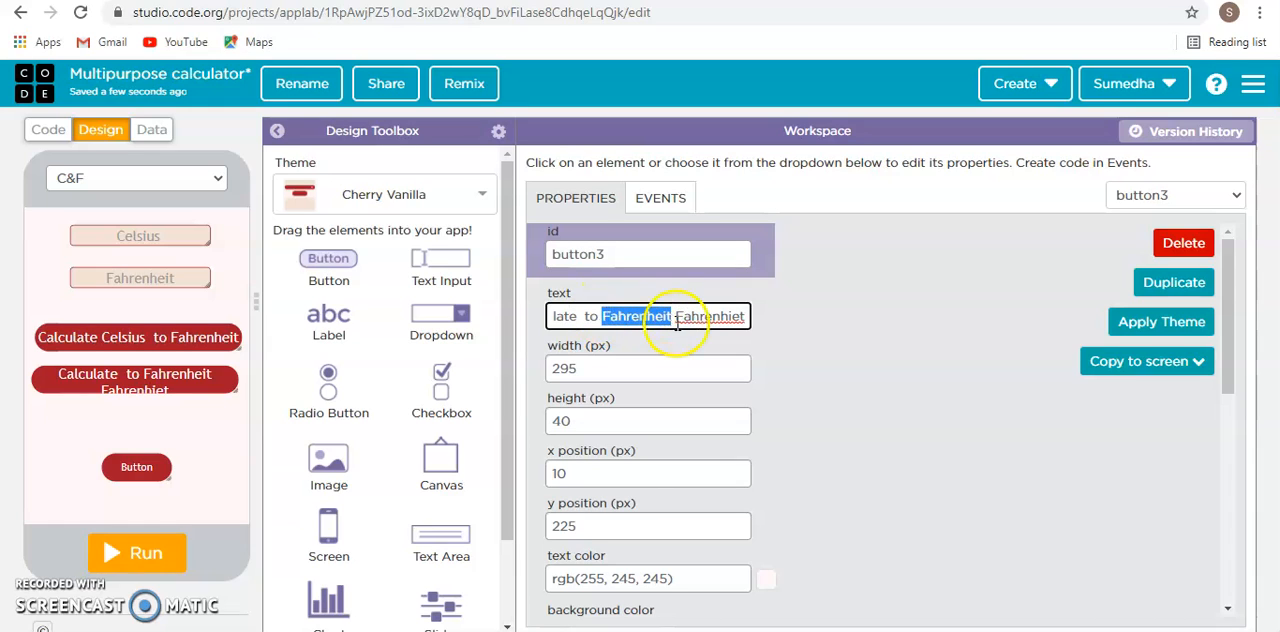
{"action": "right_click", "coordinate": [690, 316]}
{"action": "left_click", "coordinate": [843, 341]}
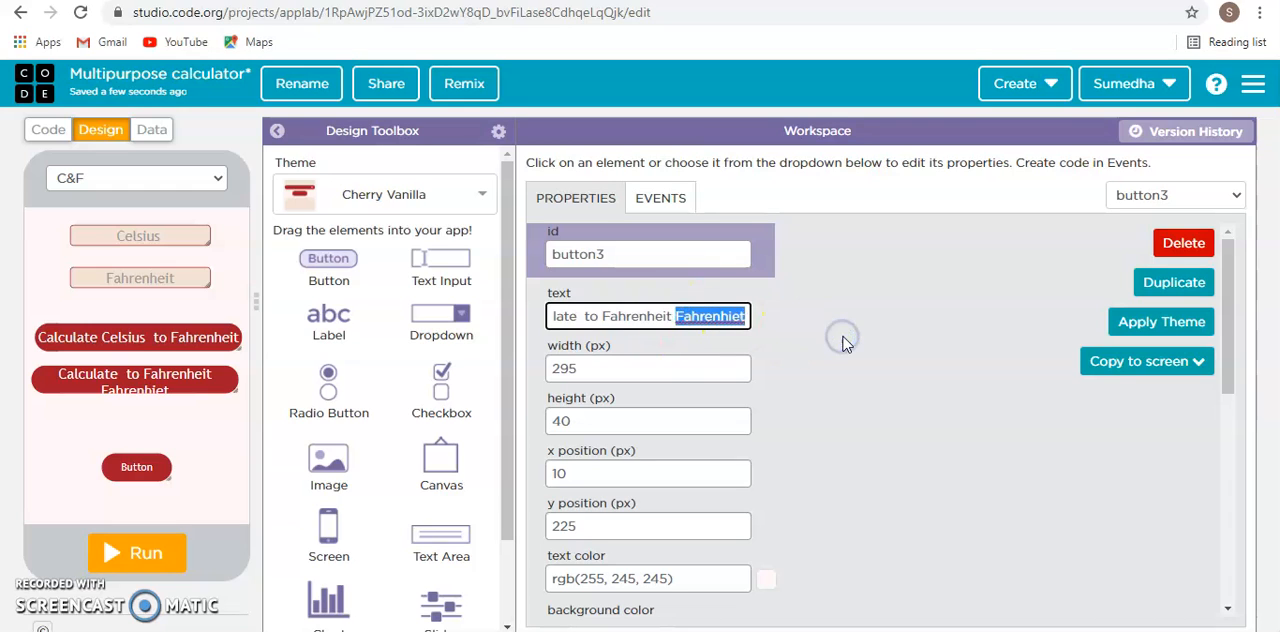
{"action": "key", "text": "Left"}
{"action": "key", "text": "Left"}
{"action": "key", "text": "Left"}
{"action": "key", "text": "Left"}
{"action": "key", "text": "Left"}
{"action": "key", "text": "Left"}
{"action": "key", "text": "Left"}
{"action": "key", "text": "Left"}
{"action": "key", "text": "Left"}
{"action": "key", "text": "Left"}
{"action": "key", "text": "Left"}
{"action": "key", "text": "Left"}
{"action": "key", "text": "Left"}
{"action": "key", "text": "Left"}
{"action": "key", "text": "Left"}
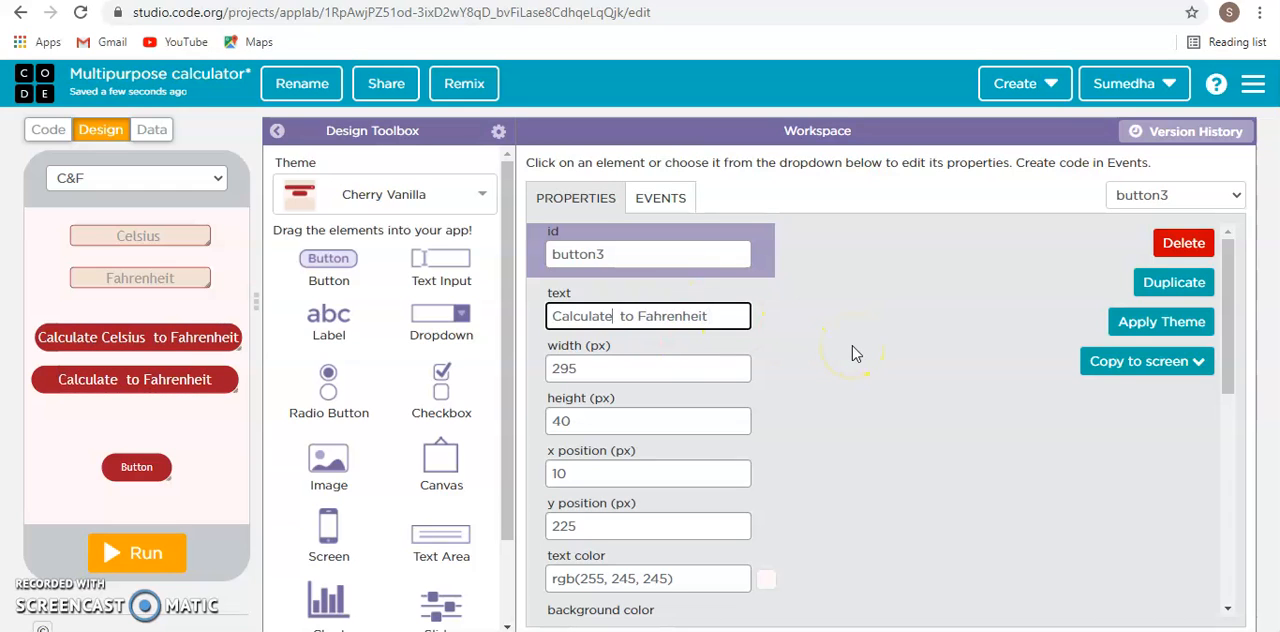
- Delete all of the middle button's text
{"action": "key", "text": "BackSpace"}
{"action": "key", "text": "BackSpace"}
{"action": "key", "text": "BackSpace"}
{"action": "key", "text": "BackSpace"}
{"action": "key", "text": "BackSpace"}
{"action": "key", "text": "BackSpace"}
{"action": "key", "text": "BackSpace"}
{"action": "key", "text": "BackSpace"}
{"action": "key", "text": "BackSpace"}
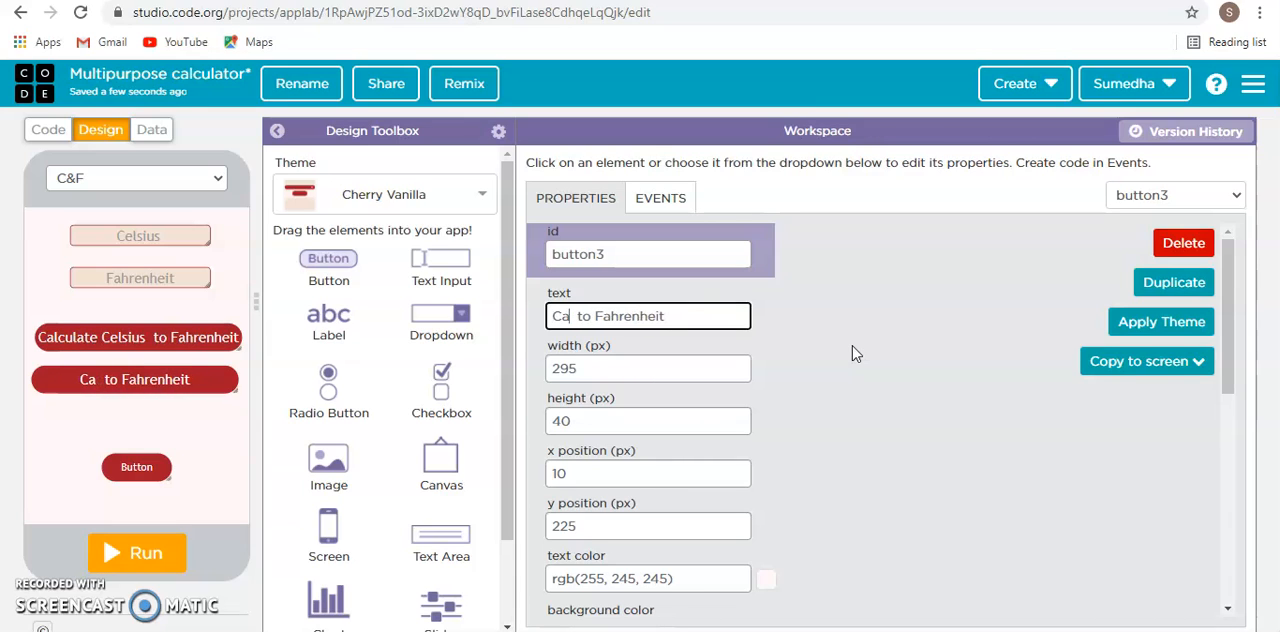
{"action": "left_click", "coordinate": [748, 300]}
{"action": "left_click_drag", "start_coordinate": [748, 300], "coordinate": [329, 314]}
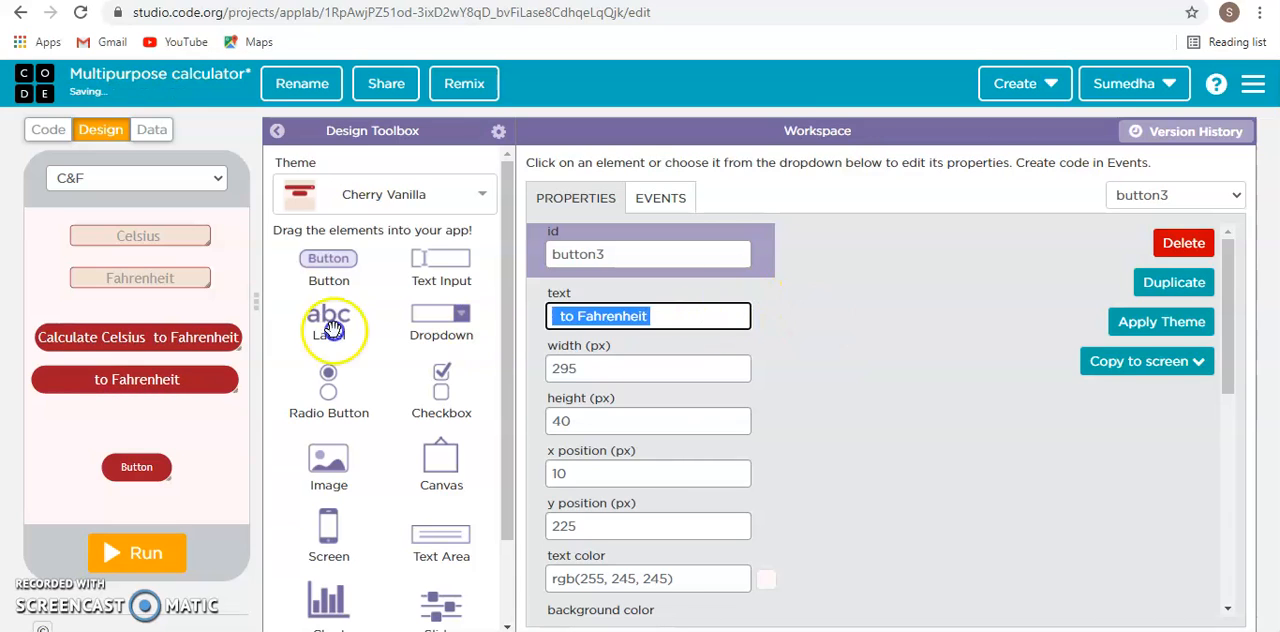
{"action": "key", "text": "BackSpace"}
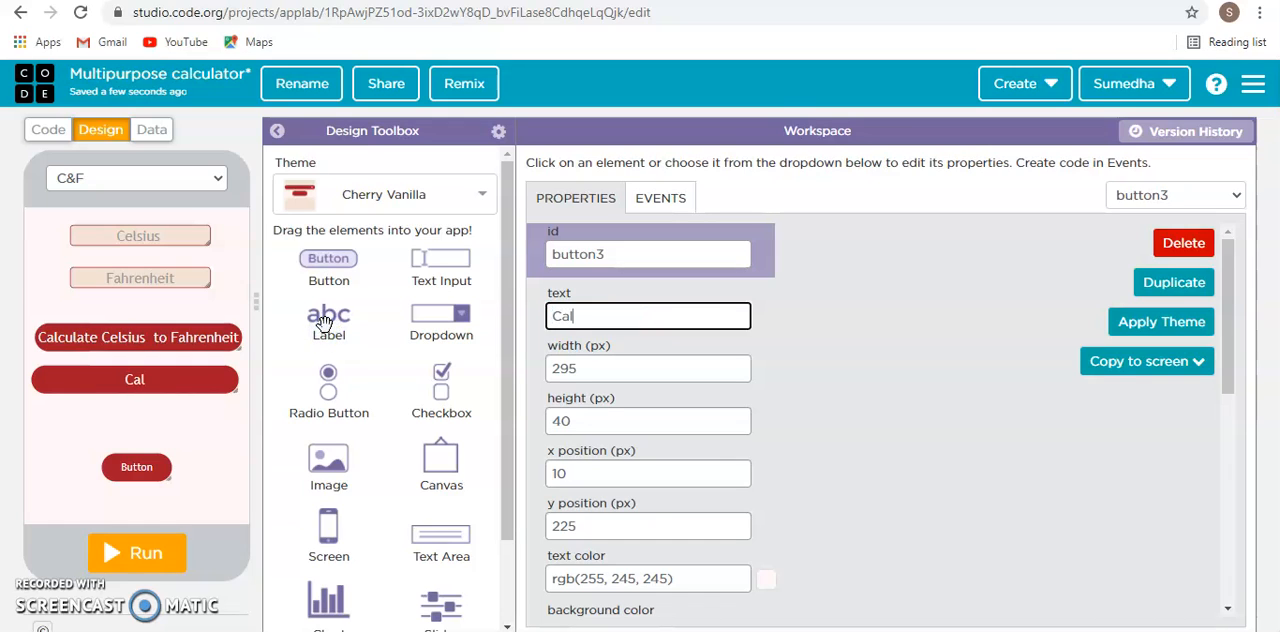
- Set the middle button's text to "Calculate Fahrenheit to Celsius", correcting the misspelled last word
{"action": "type", "text": "Calculate to celsius"}
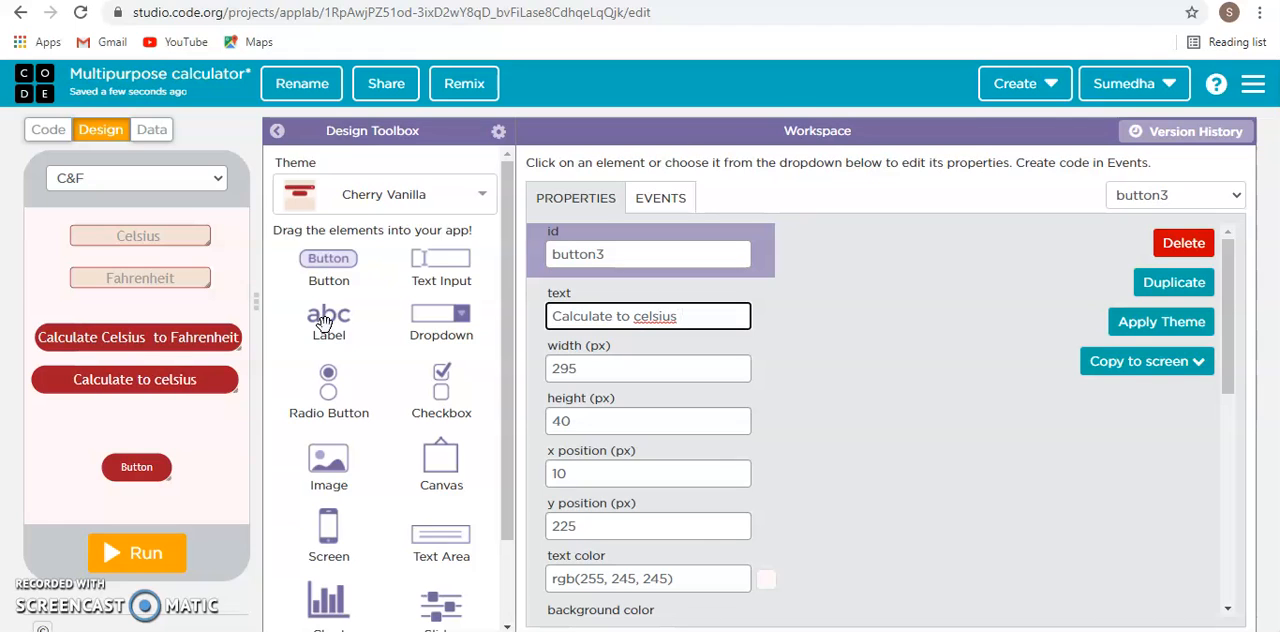
{"action": "key", "text": "BackSpace"}
{"action": "key", "text": "BackSpace"}
{"action": "key", "text": "BackSpace"}
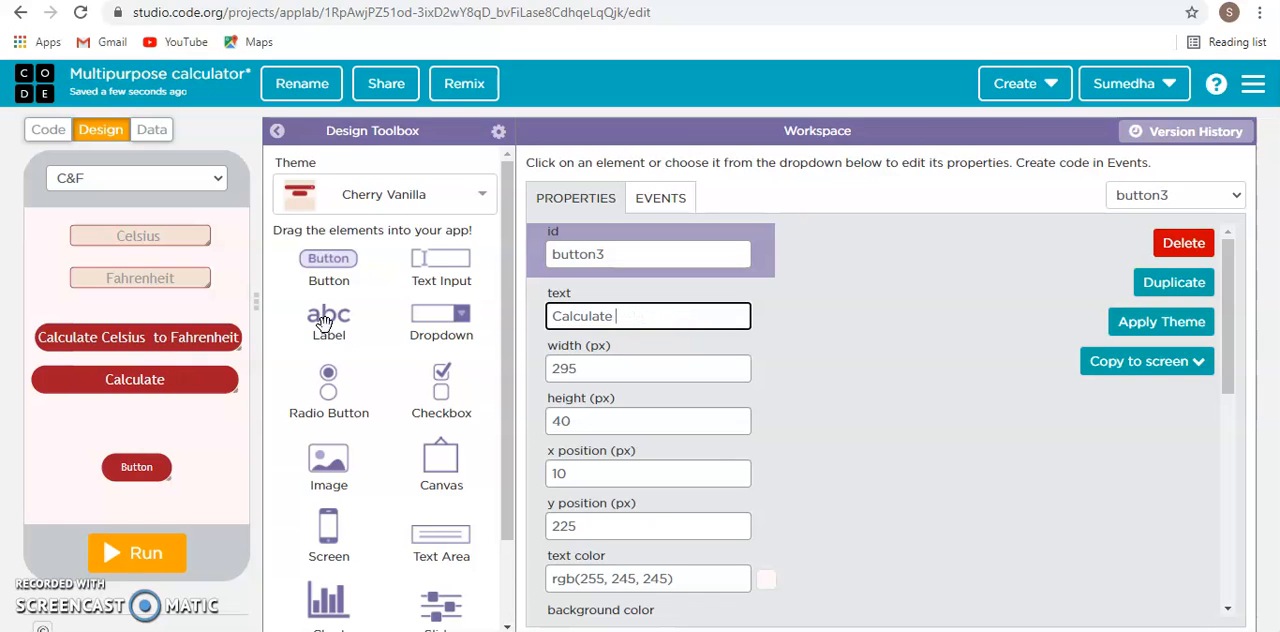
{"action": "type", "text": "Fahrenheit to"}
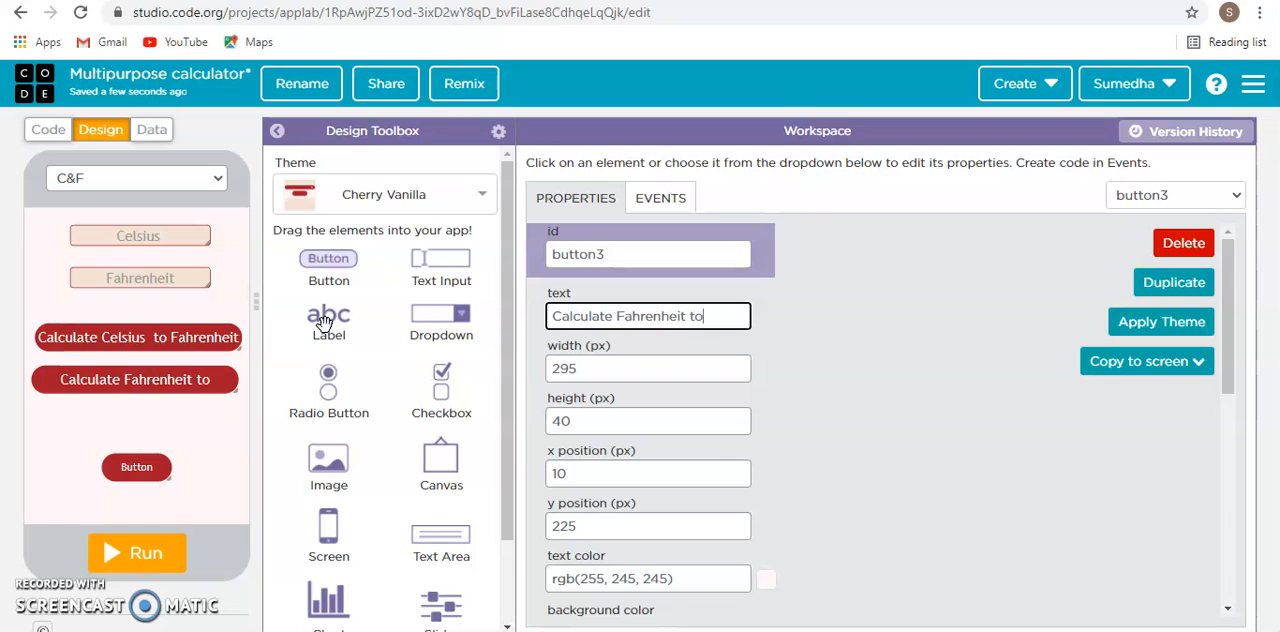
{"action": "type", "text": " Ceksius"}
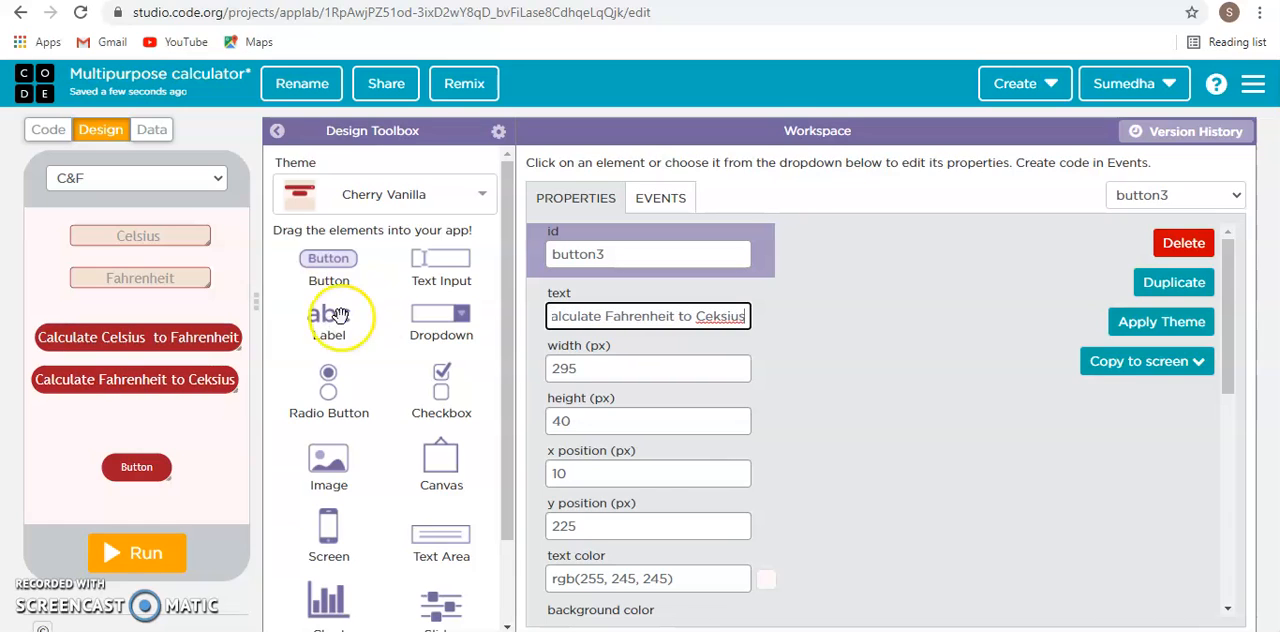
{"action": "left_click", "coordinate": [725, 305]}
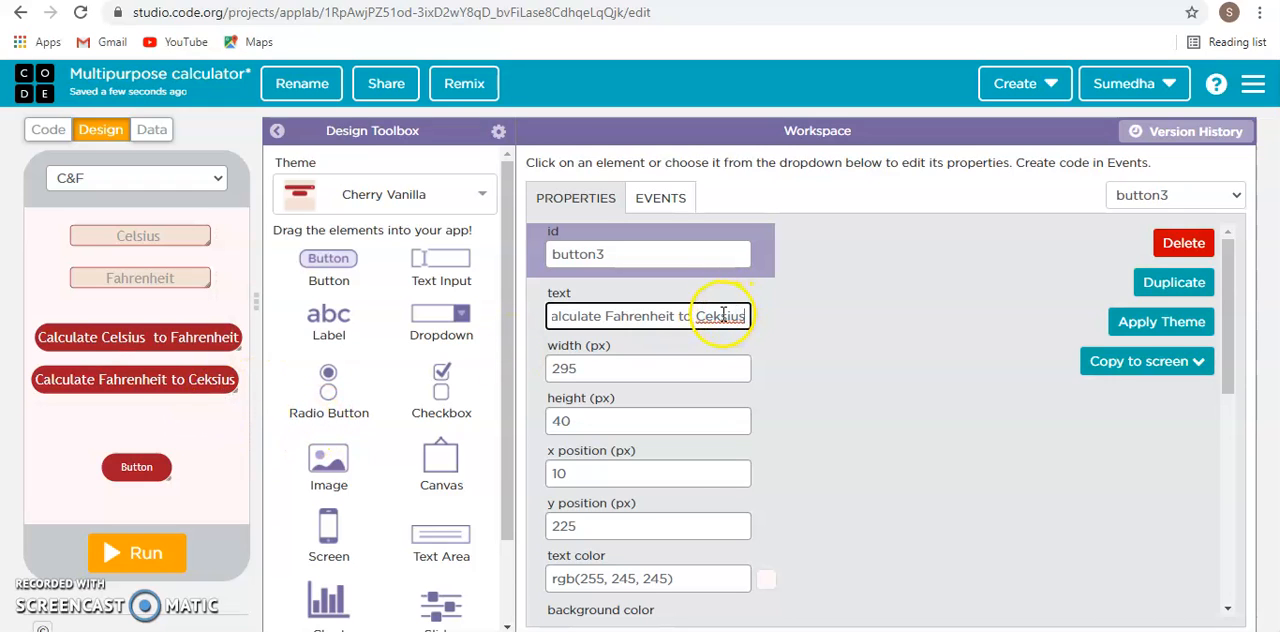
{"action": "key", "text": "BackSpace"}
{"action": "type", "text": "ls"}
{"action": "left_click", "coordinate": [934, 379]}
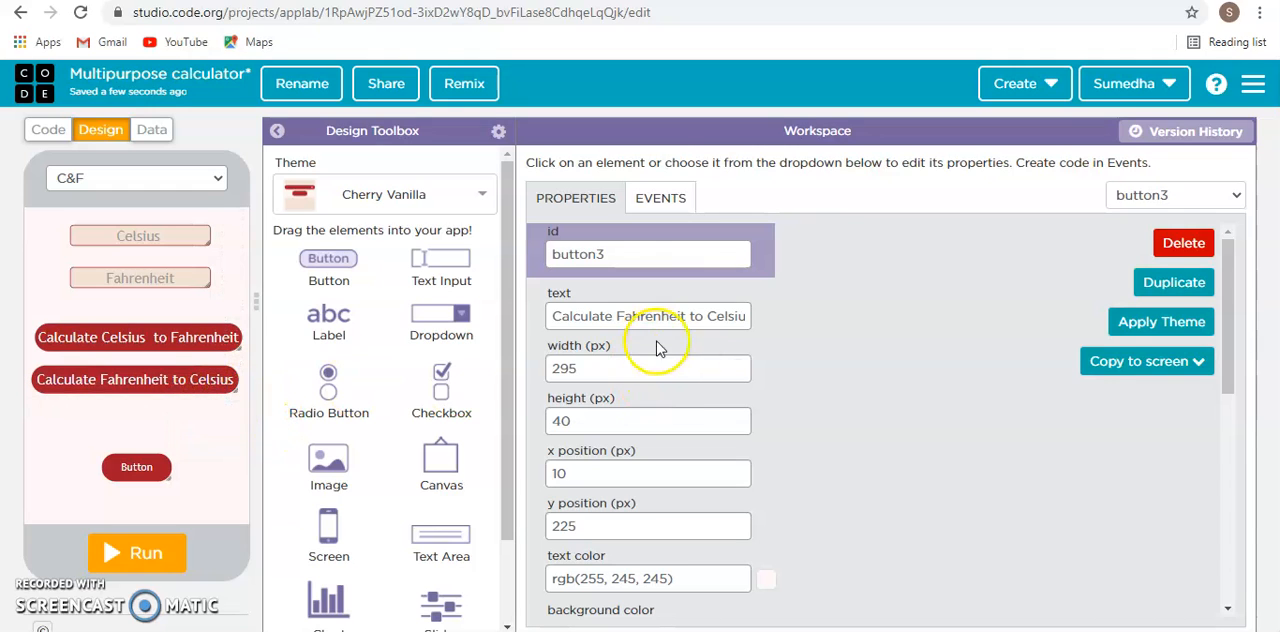
- Move the Fahrenheit to Celsius button to x 15, y 225, lining it up under the button above
{"action": "left_click", "coordinate": [623, 254]}
{"action": "left_click", "coordinate": [892, 315]}
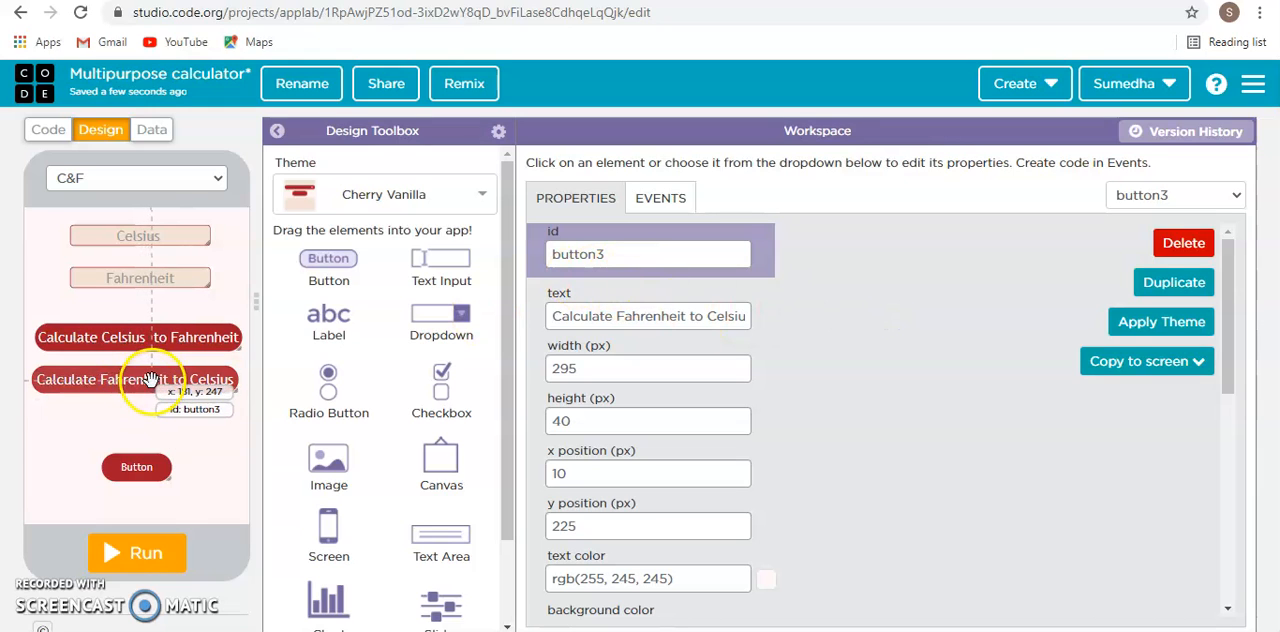
{"action": "left_click_drag", "start_coordinate": [149, 381], "coordinate": [153, 381]}
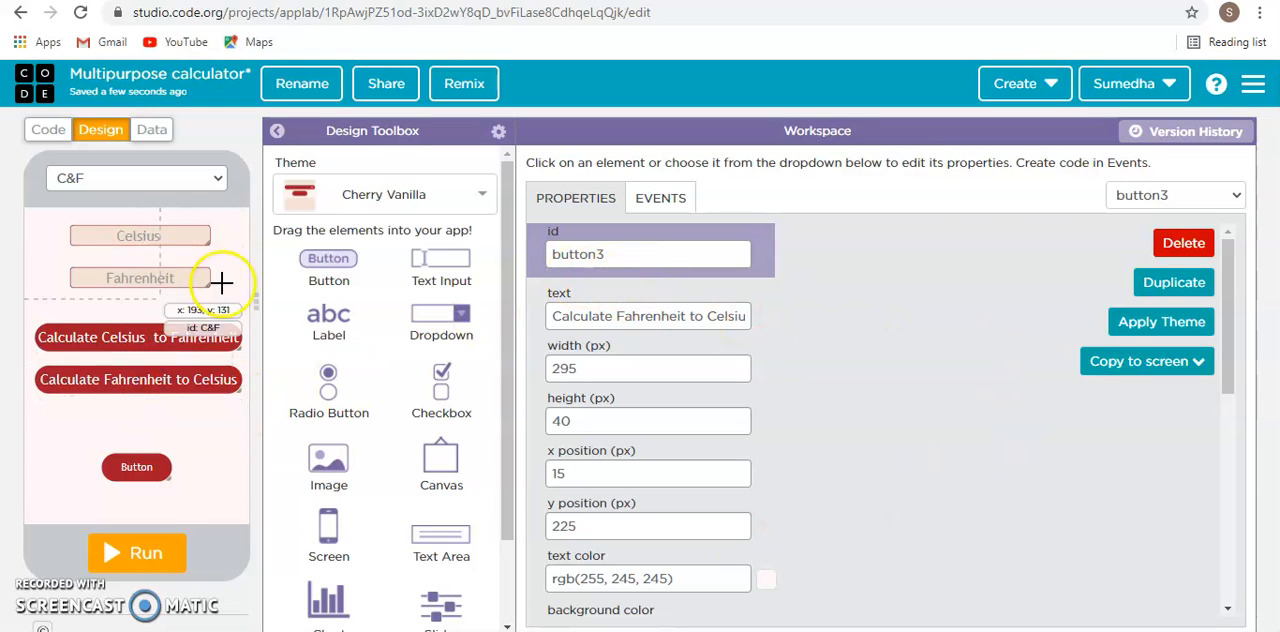
- Remove the unused default button near the bottom of the C&F screen
{"action": "left_click_drag", "start_coordinate": [137, 457], "coordinate": [133, 483]}
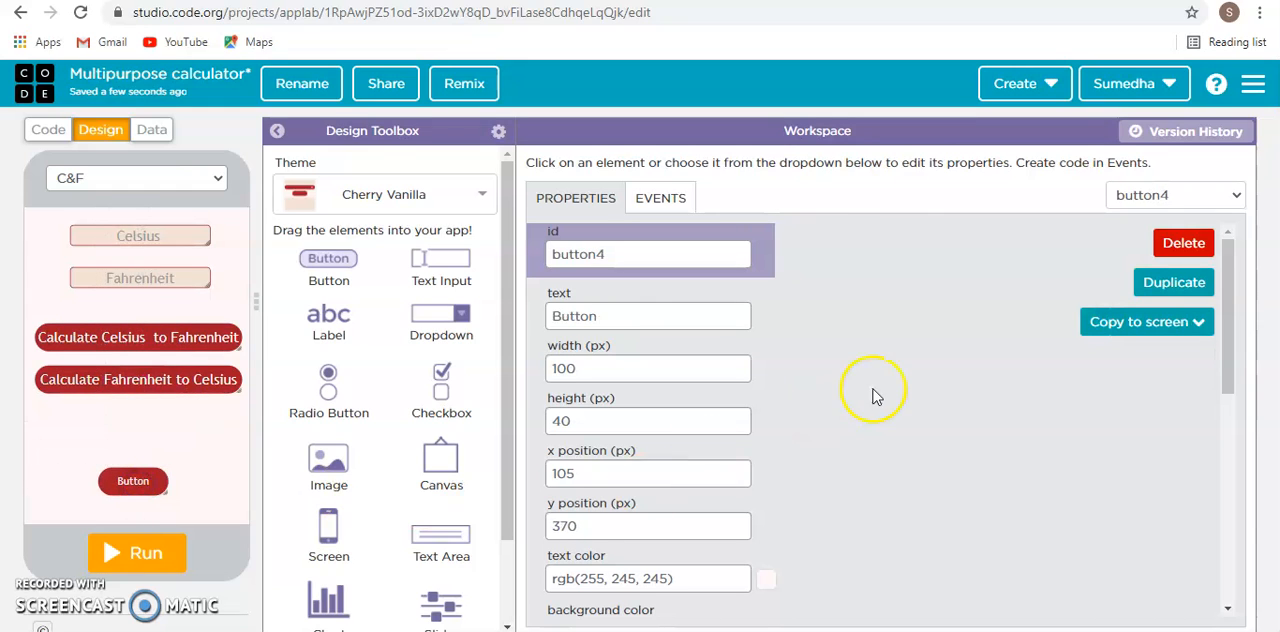
{"action": "scroll", "coordinate": [871, 314], "scroll_direction": "down", "scroll_amount": 2}
{"action": "left_click", "coordinate": [135, 487]}
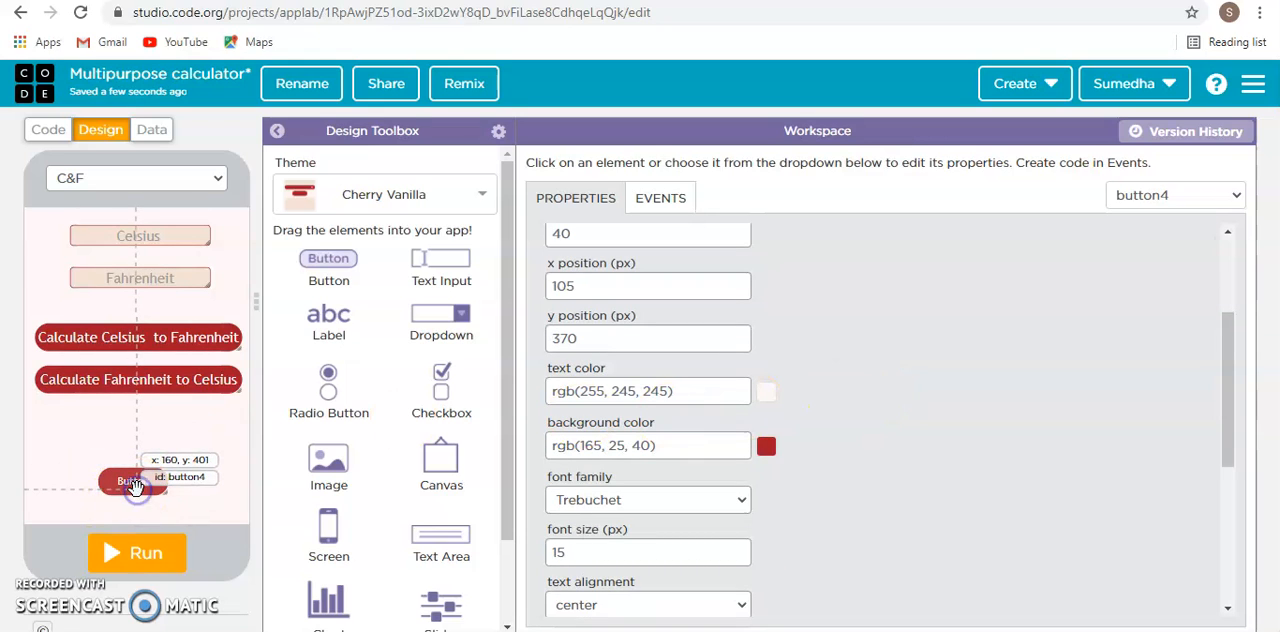
{"action": "left_click_drag", "start_coordinate": [130, 480], "coordinate": [328, 460]}
- Add an image below the two buttons, sized 80 by 50 px at x 120, y 360
{"action": "left_click_drag", "start_coordinate": [329, 465], "coordinate": [141, 443]}
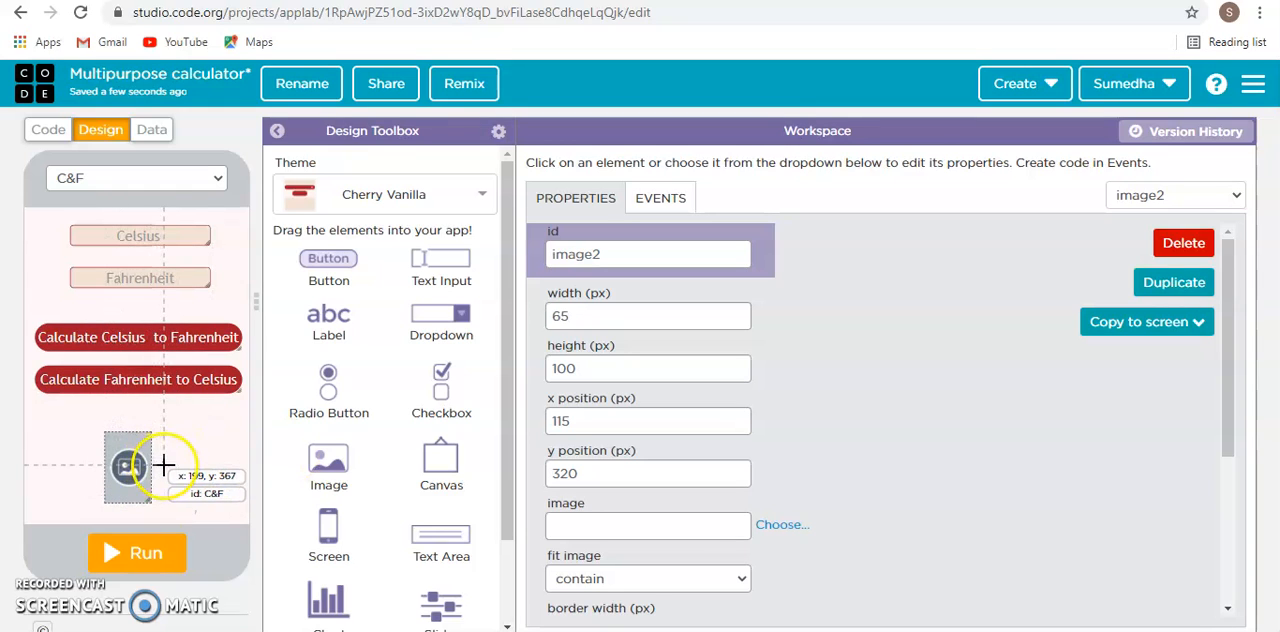
{"action": "left_click", "coordinate": [162, 465]}
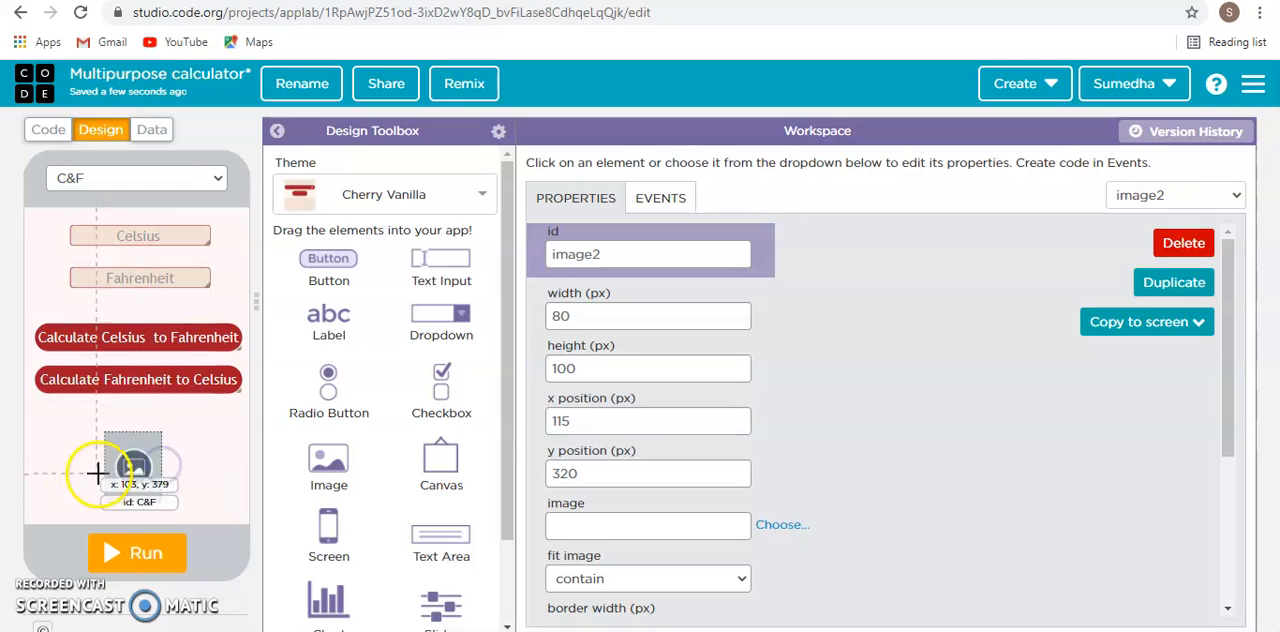
{"action": "left_click_drag", "start_coordinate": [138, 457], "coordinate": [134, 443]}
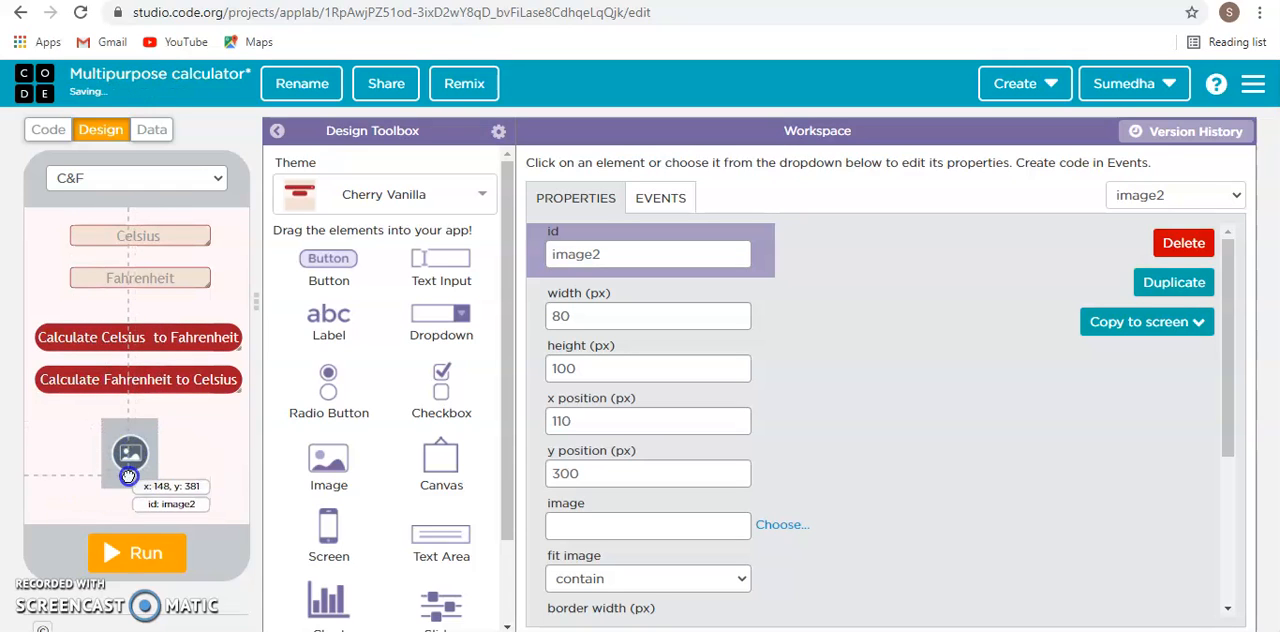
{"action": "mouse_move", "coordinate": [128, 487]}
{"action": "left_mouse_down"}
{"action": "mouse_move", "coordinate": [131, 452]}
{"action": "mouse_move", "coordinate": [147, 485]}
{"action": "mouse_move", "coordinate": [151, 465]}
{"action": "mouse_move", "coordinate": [145, 480]}
{"action": "left_mouse_up"}
- Assign the house icon (fa-home) from the icon library to the new image
{"action": "left_click", "coordinate": [776, 527]}
{"action": "left_click", "coordinate": [514, 222]}
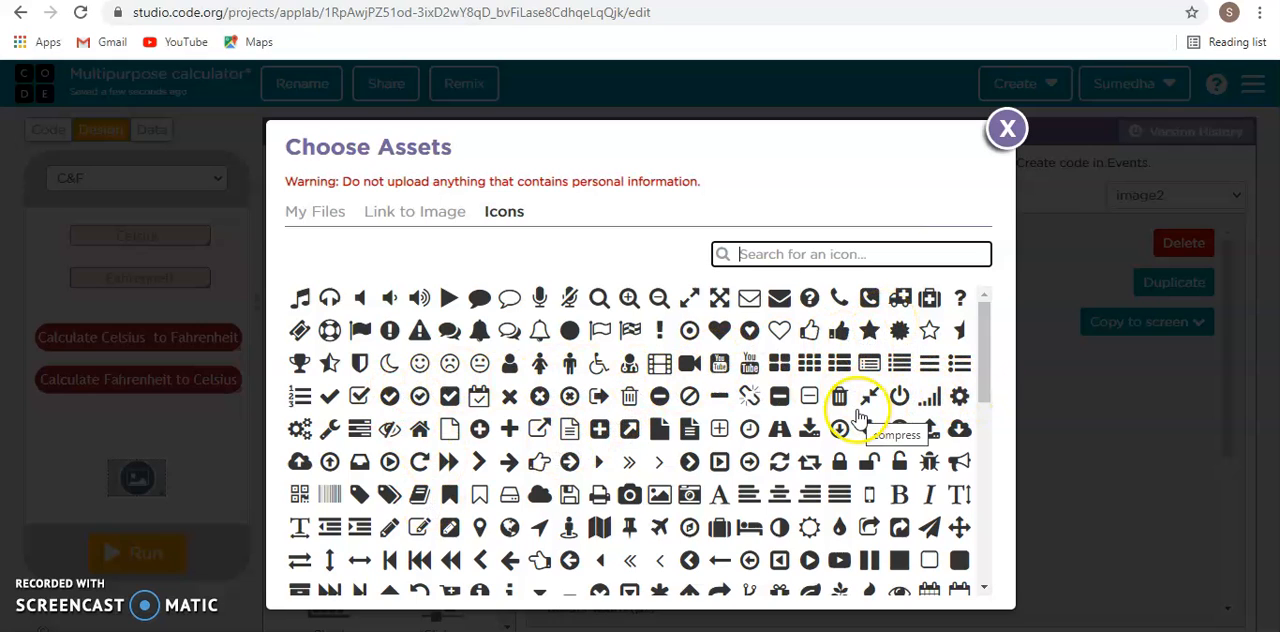
{"action": "left_click", "coordinate": [420, 429]}
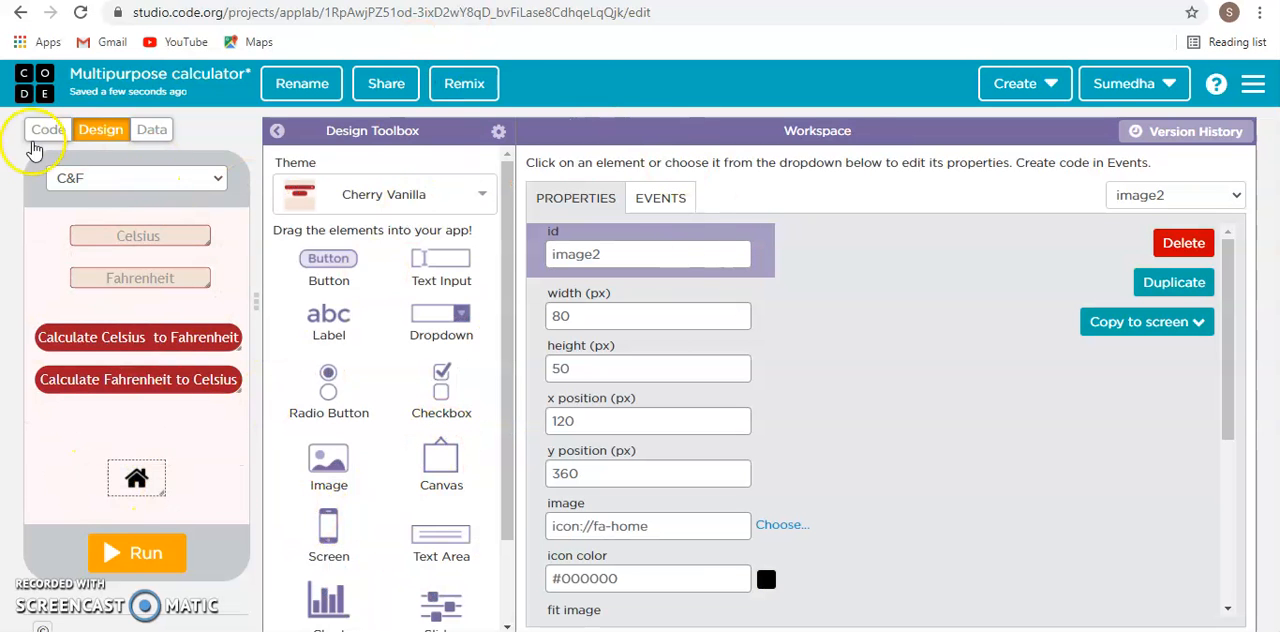
- View the Home_Screen design and return to the C&F screen
{"action": "left_click", "coordinate": [92, 176]}
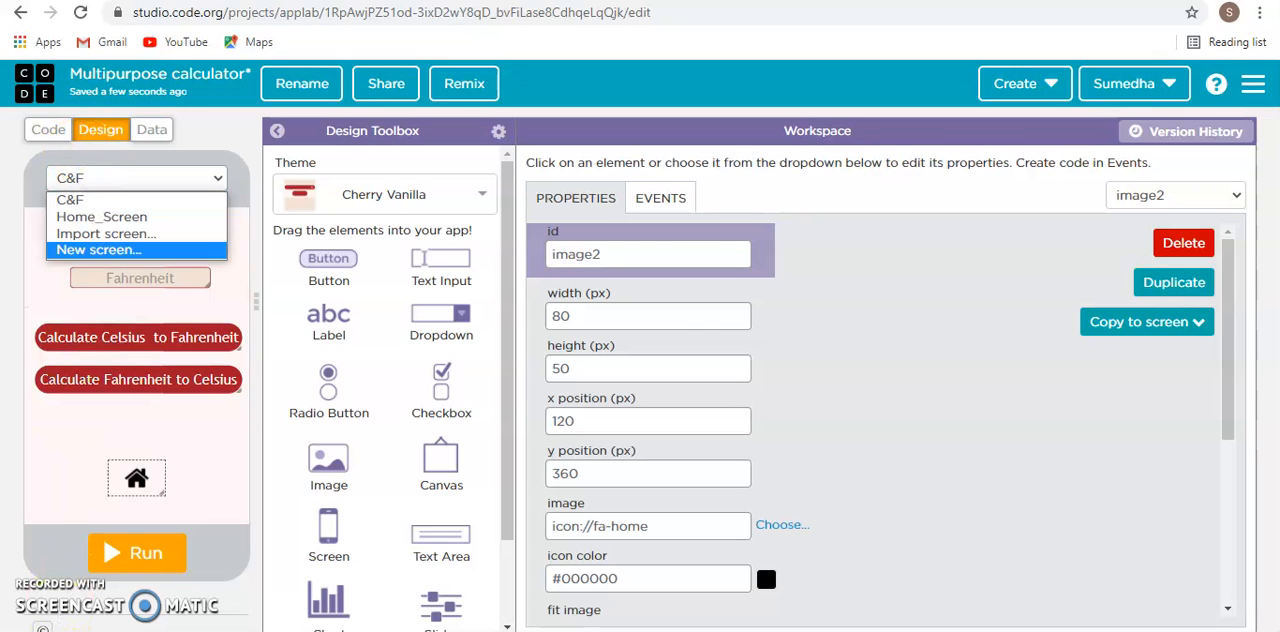
{"action": "left_click", "coordinate": [143, 218]}
{"action": "left_click", "coordinate": [152, 177]}
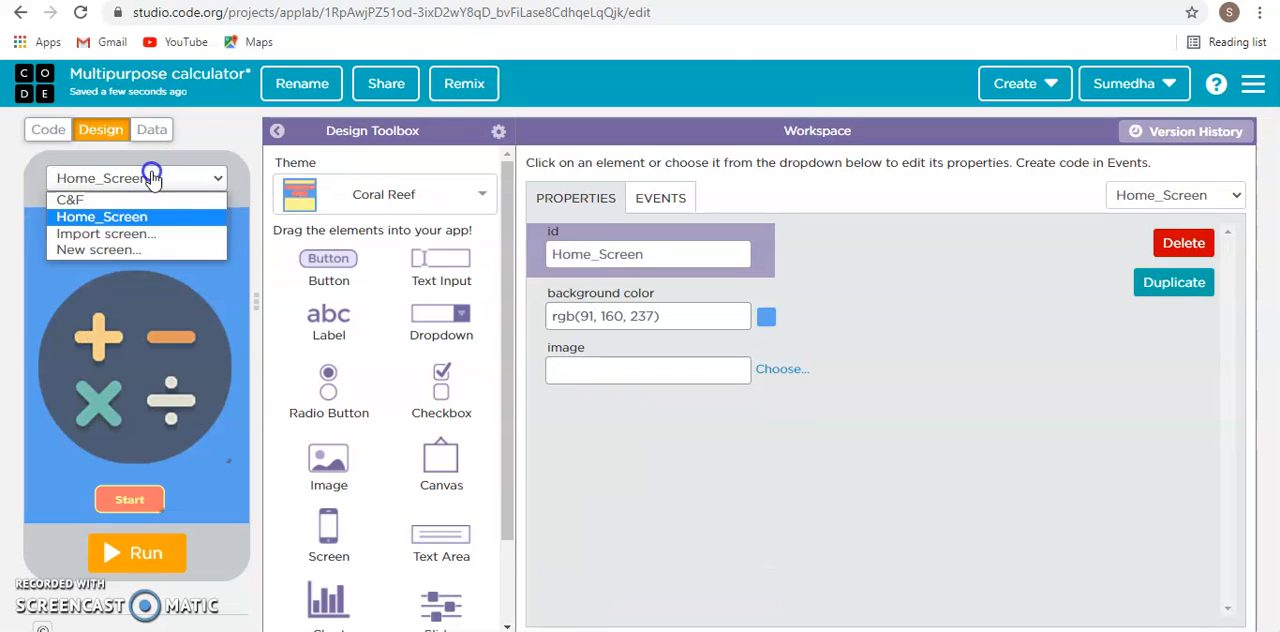
{"action": "left_click", "coordinate": [141, 201]}
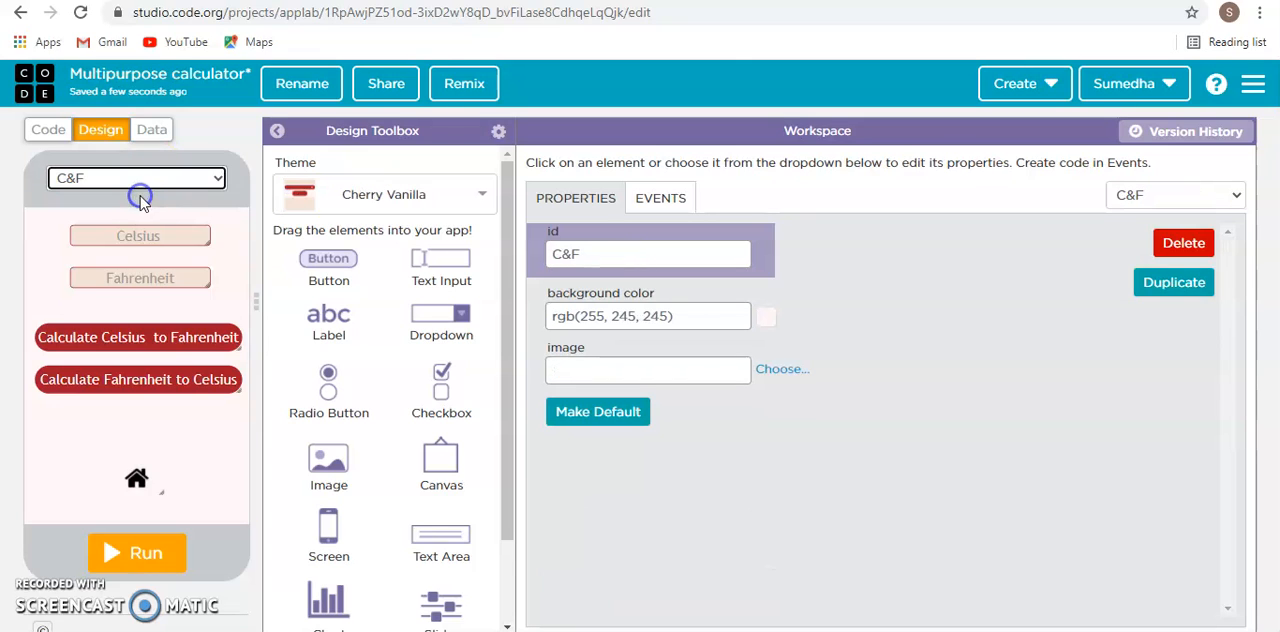
{"action": "left_click", "coordinate": [1008, 366]}
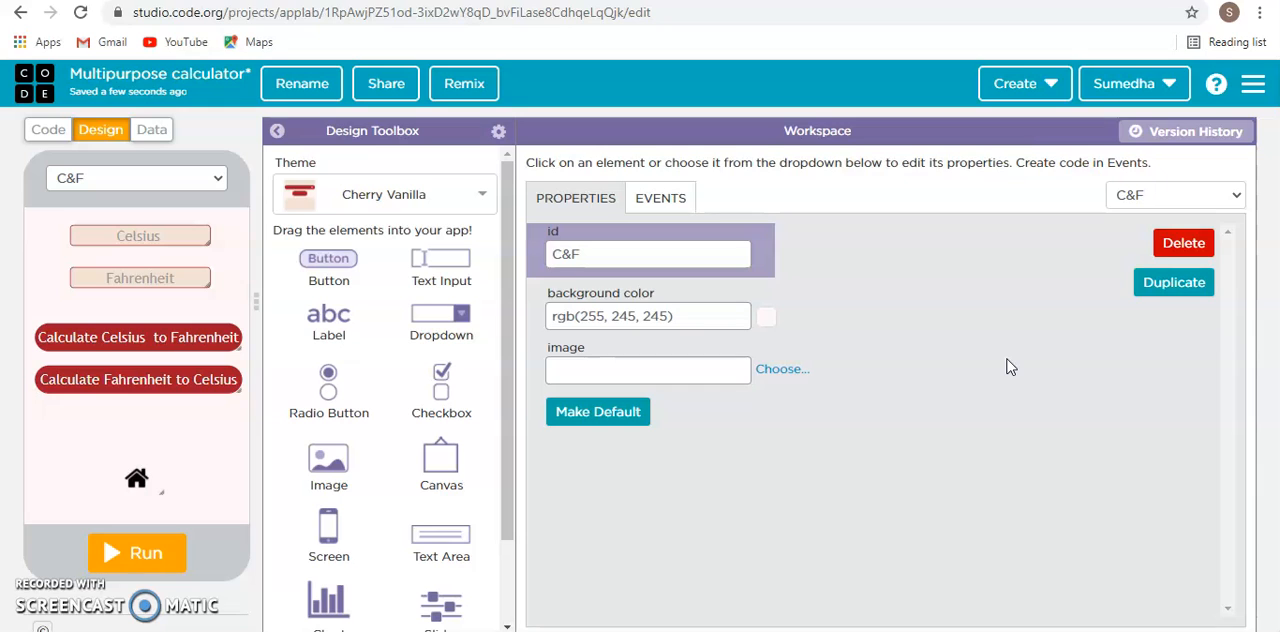
{"action": "left_click", "coordinate": [138, 179]}
{"action": "left_click", "coordinate": [289, 346]}
{"action": "left_click", "coordinate": [138, 178]}
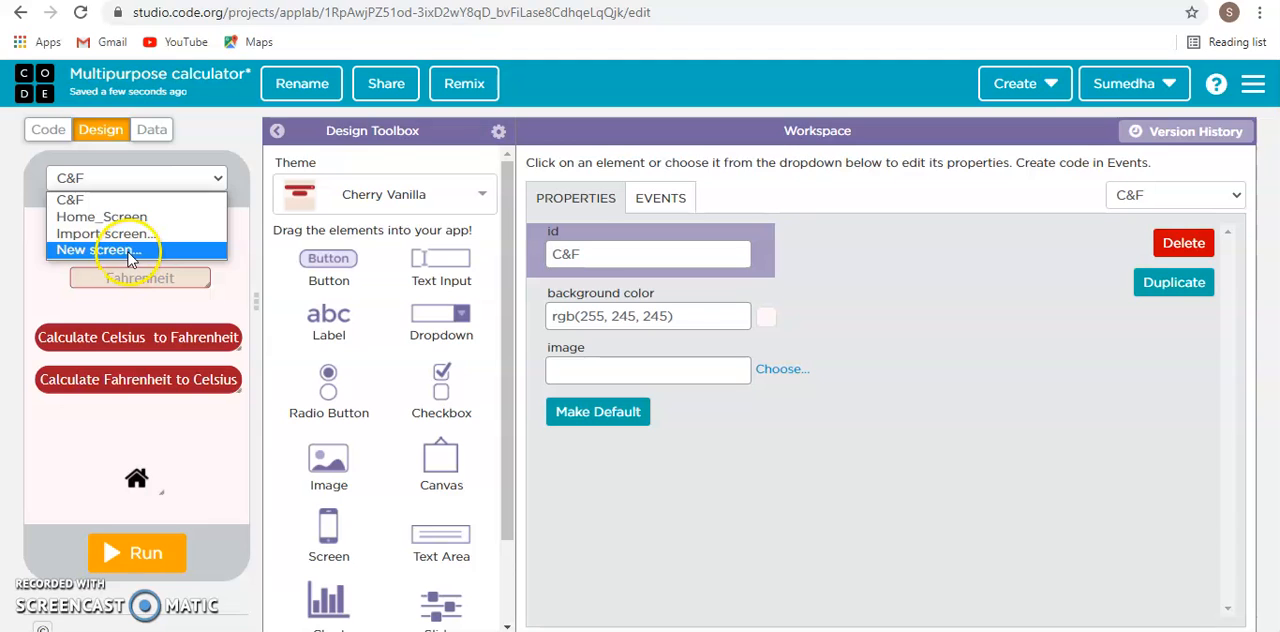
{"action": "left_click", "coordinate": [148, 297]}
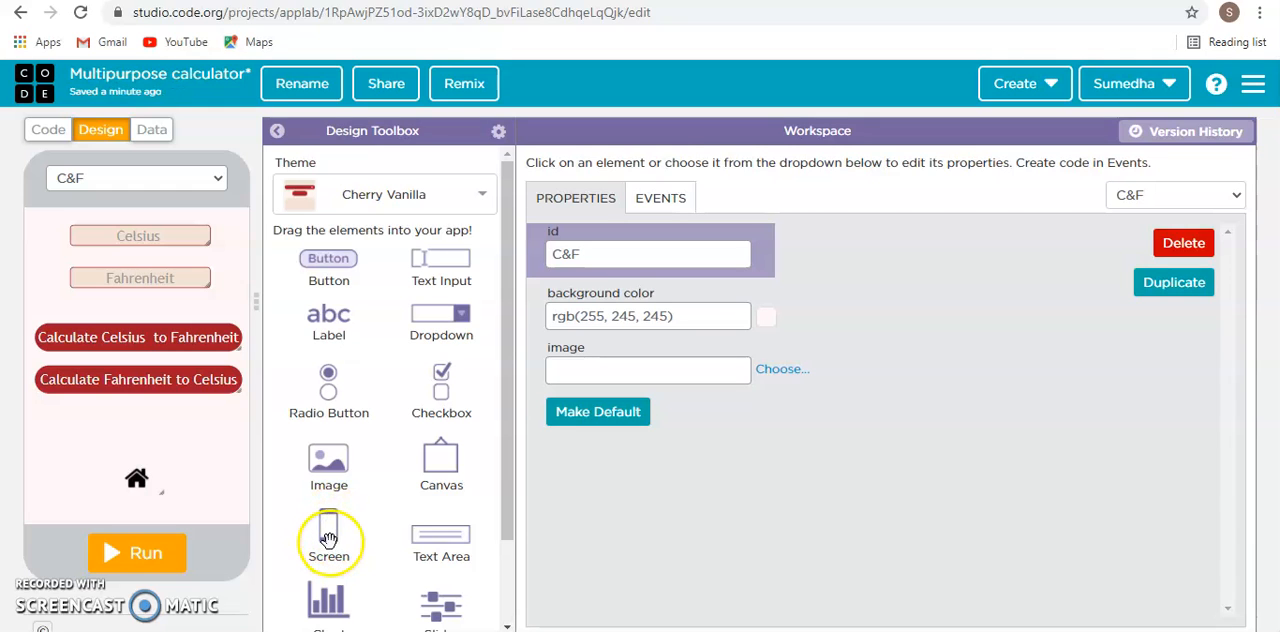
- Add a new screen to the app and apply the Berry Patch theme to it
{"action": "left_click_drag", "start_coordinate": [328, 530], "coordinate": [189, 437]}
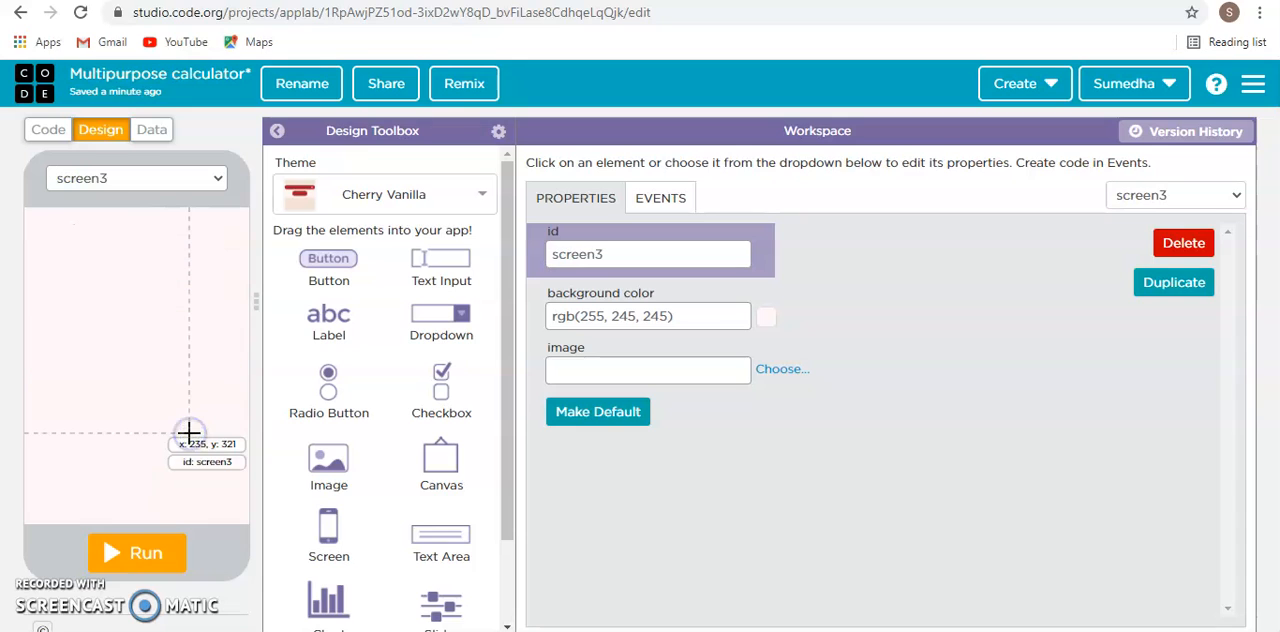
{"action": "left_click", "coordinate": [370, 194]}
{"action": "left_click", "coordinate": [423, 294]}
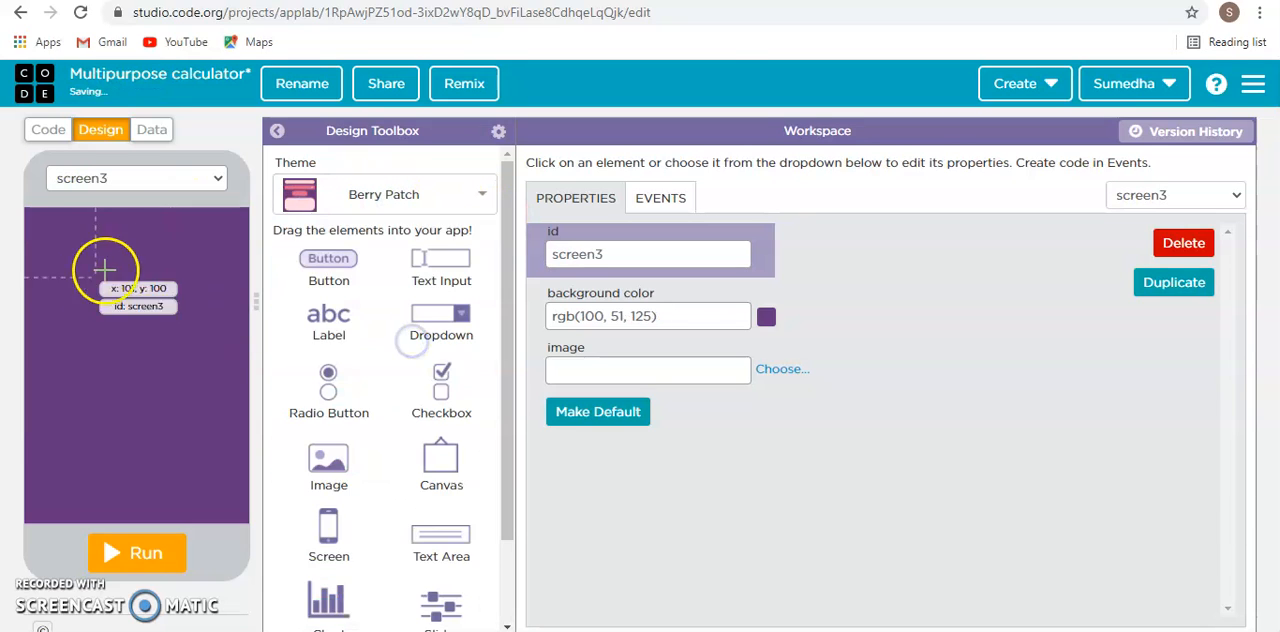
- Apply the Peachy theme to the new screen
{"action": "left_click_drag", "start_coordinate": [329, 266], "coordinate": [302, 306]}
{"action": "left_click", "coordinate": [363, 203]}
{"action": "scroll", "coordinate": [390, 427], "scroll_direction": "down", "scroll_amount": 3}
{"action": "scroll", "coordinate": [390, 427], "scroll_direction": "down", "scroll_amount": 5}
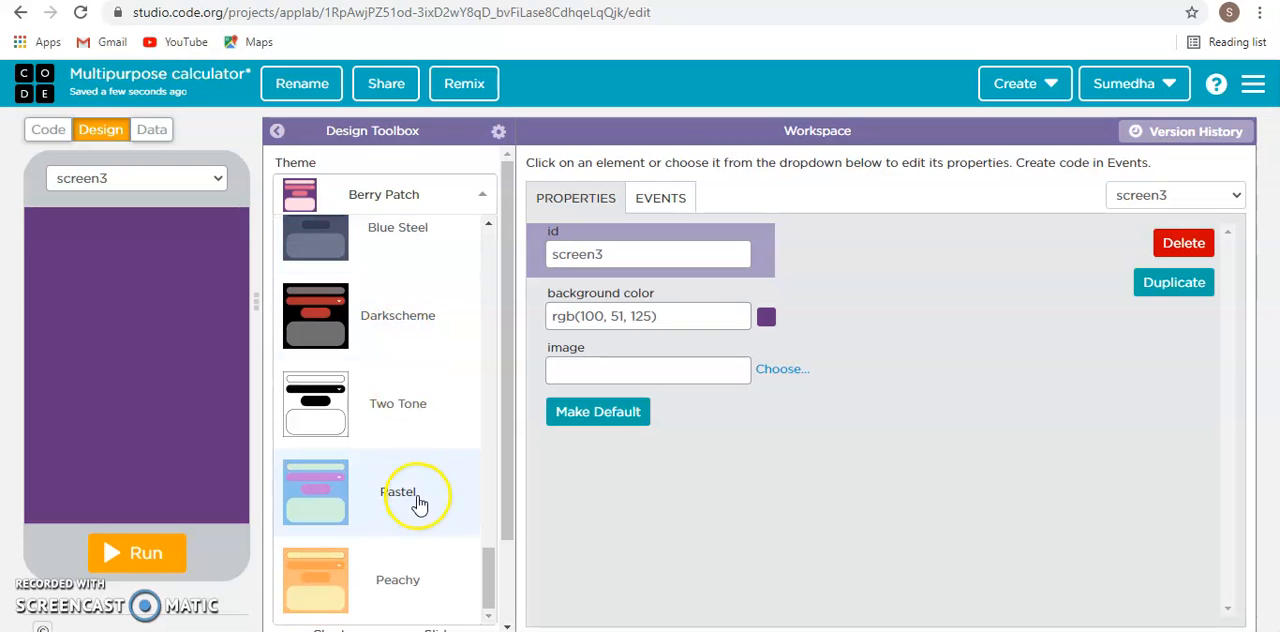
{"action": "scroll", "coordinate": [420, 505], "scroll_direction": "down", "scroll_amount": 1}
{"action": "left_click", "coordinate": [420, 505]}
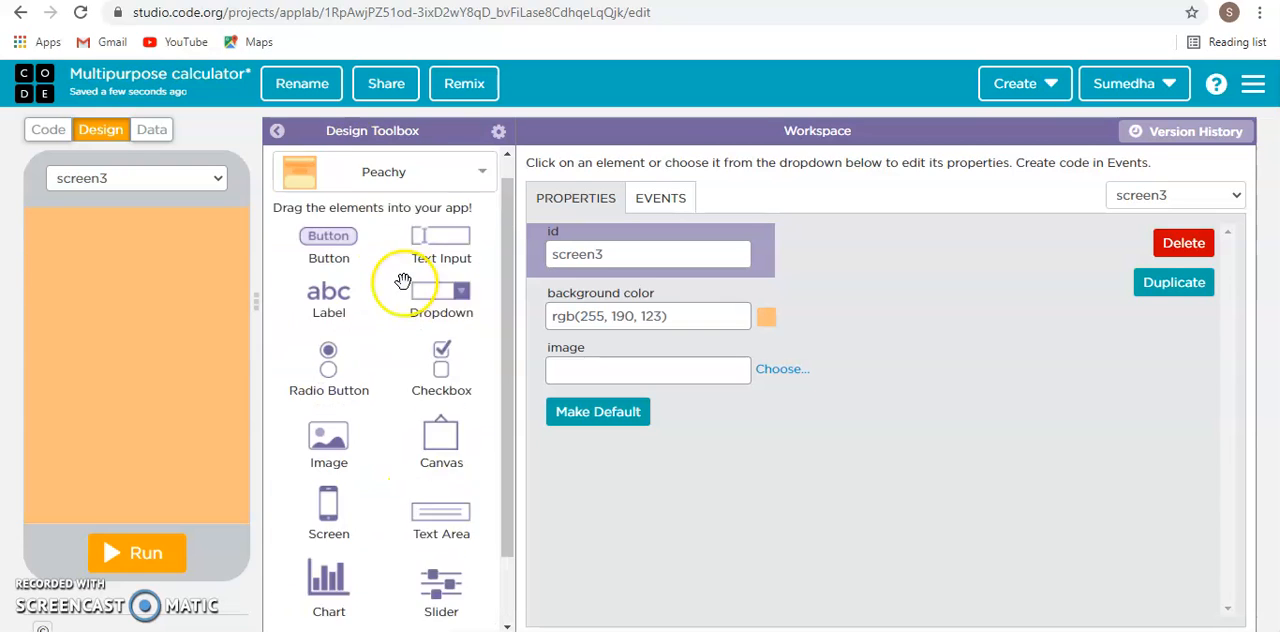
- Switch the new screen's theme to Millennial
{"action": "left_click", "coordinate": [383, 172]}
{"action": "scroll", "coordinate": [374, 443], "scroll_direction": "down", "scroll_amount": 3}
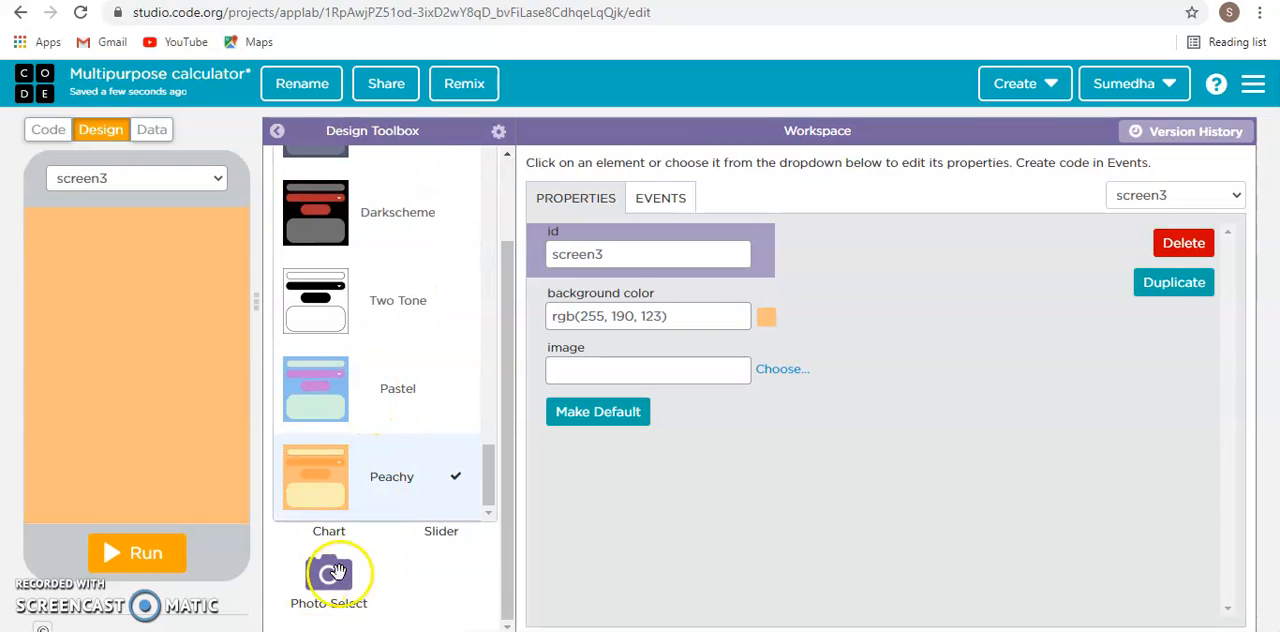
{"action": "scroll", "coordinate": [394, 509], "scroll_direction": "up", "scroll_amount": 8}
{"action": "scroll", "coordinate": [383, 512], "scroll_direction": "down", "scroll_amount": 10}
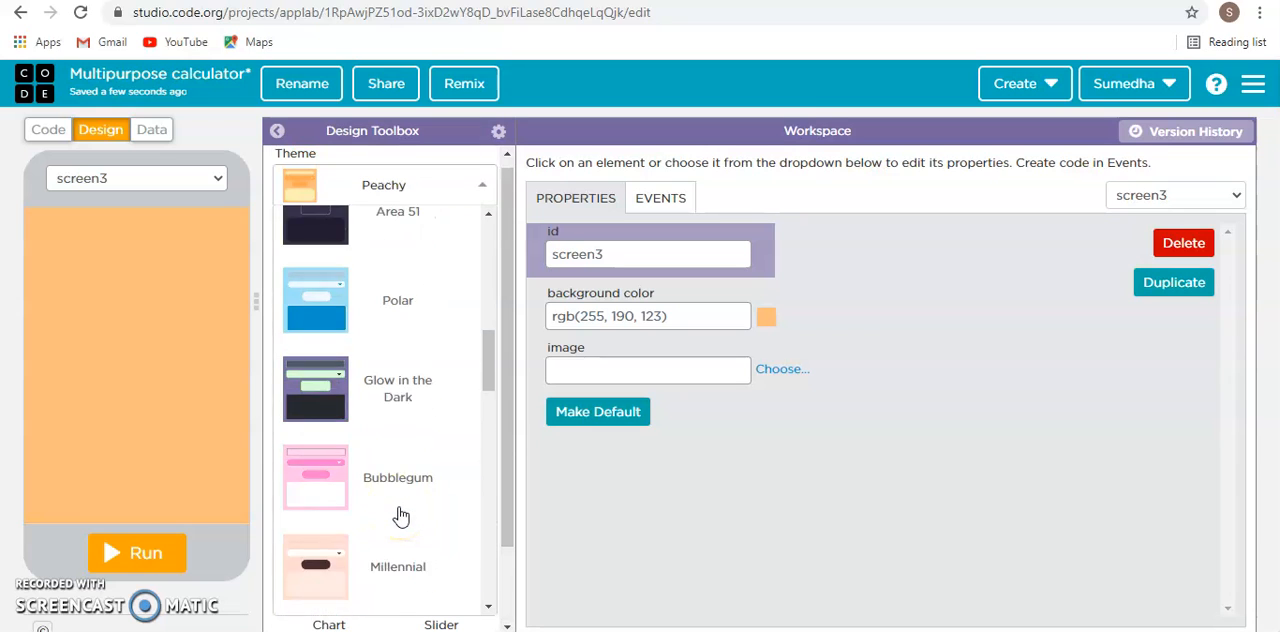
{"action": "scroll", "coordinate": [400, 516], "scroll_direction": "down", "scroll_amount": 2}
{"action": "left_click", "coordinate": [395, 385]}
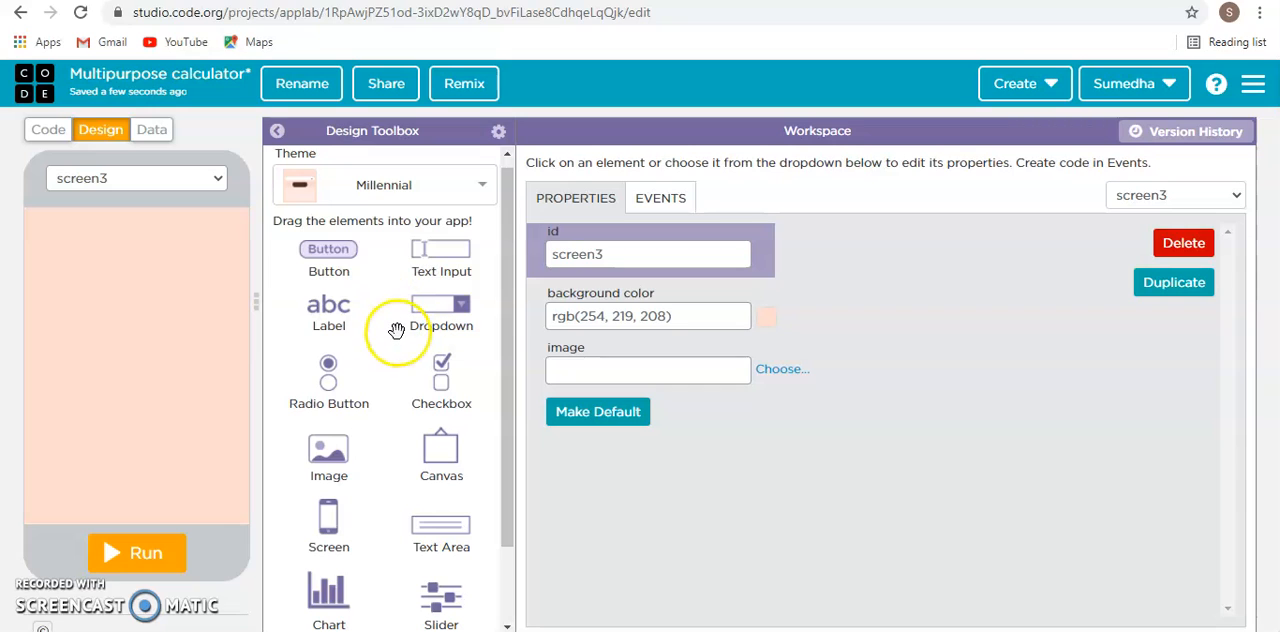
- Rename the new screen's id as KMPH&MPHSCREEN
{"action": "double_click", "coordinate": [680, 255]}
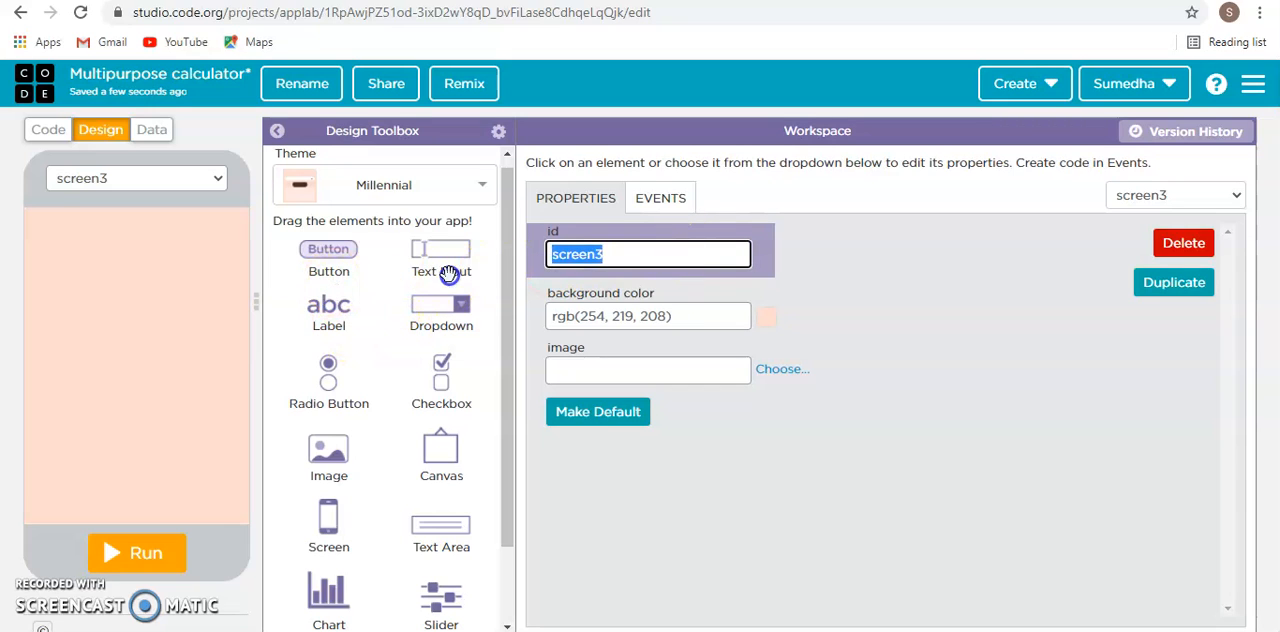
{"action": "key", "text": "BackSpace"}
{"action": "type", "text": "KMPH&MPH"}
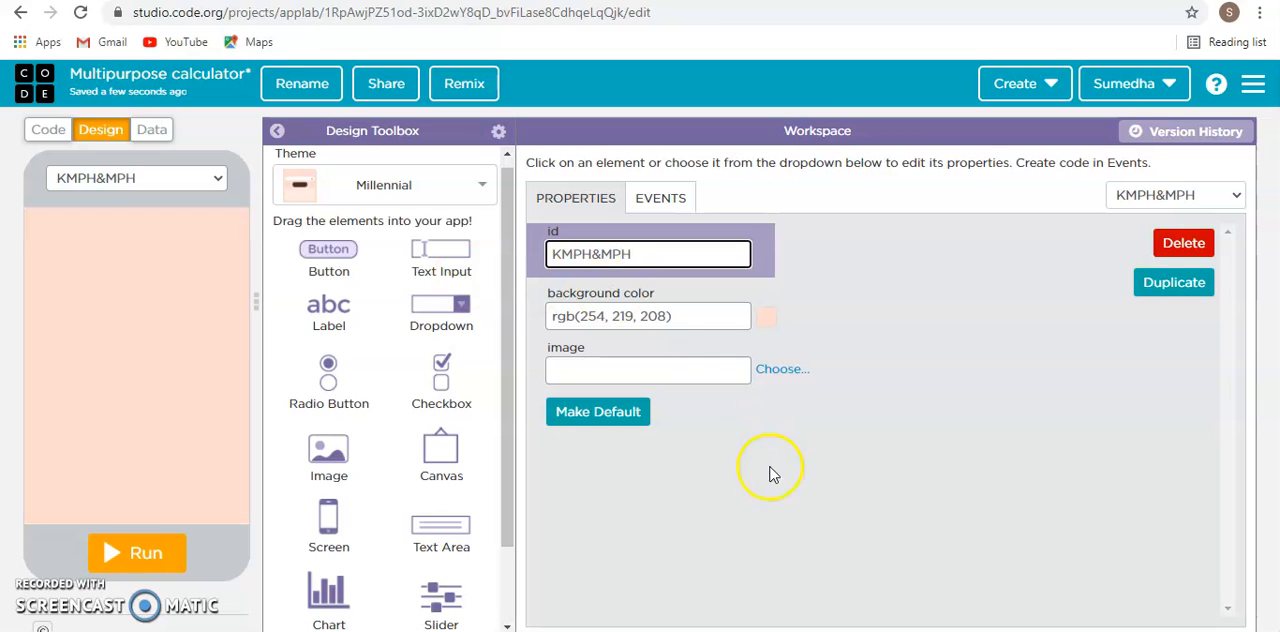
{"action": "type", "text": "EN"}
{"action": "left_click", "coordinate": [814, 513]}
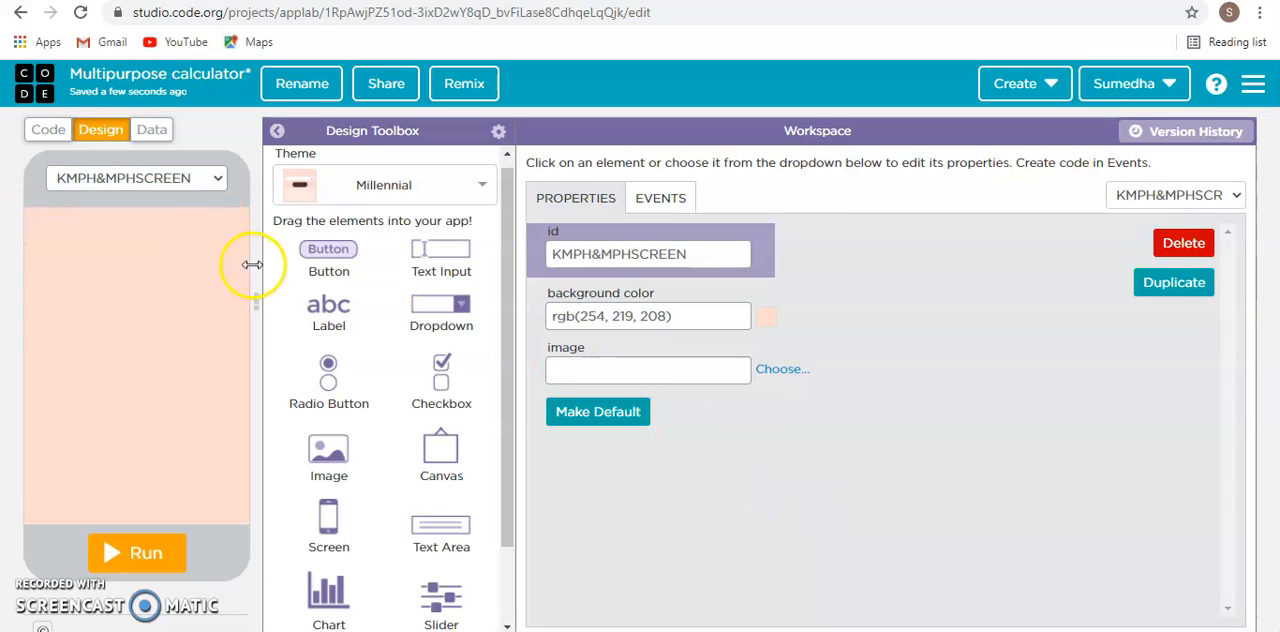
- Shorten the screen's id to KMPH&MPH by removing the word SCREEN
{"action": "left_click_drag", "start_coordinate": [697, 254], "coordinate": [636, 257]}
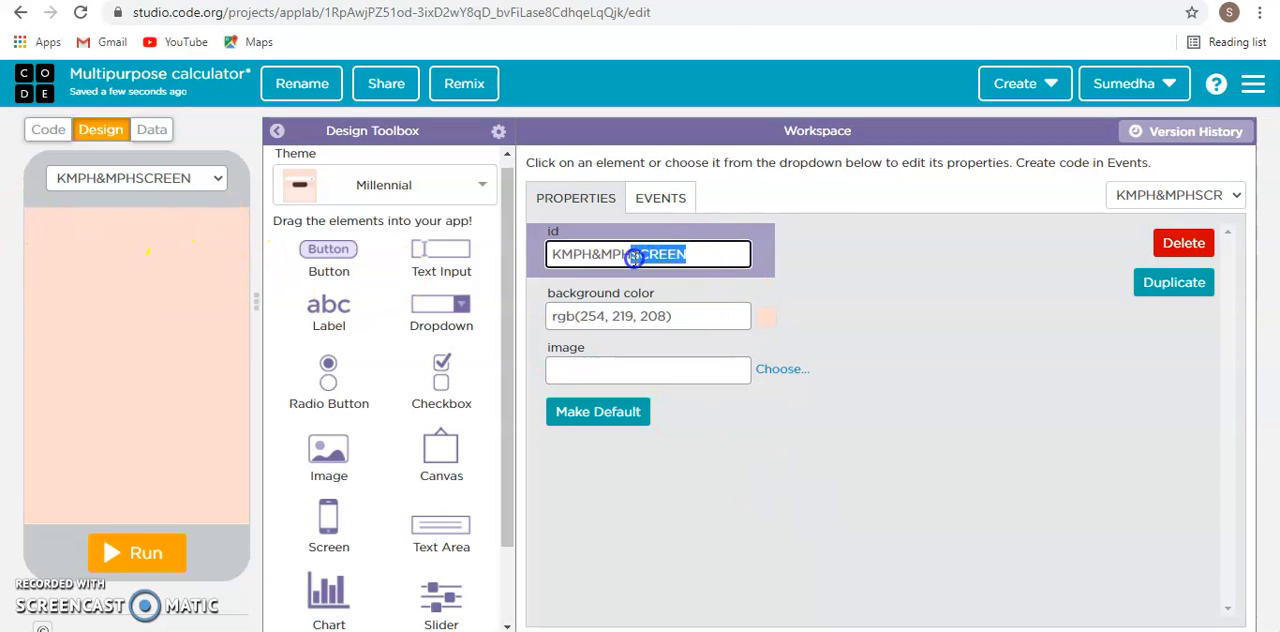
{"action": "key", "text": "BackSpace"}
{"action": "left_click", "coordinate": [933, 508]}
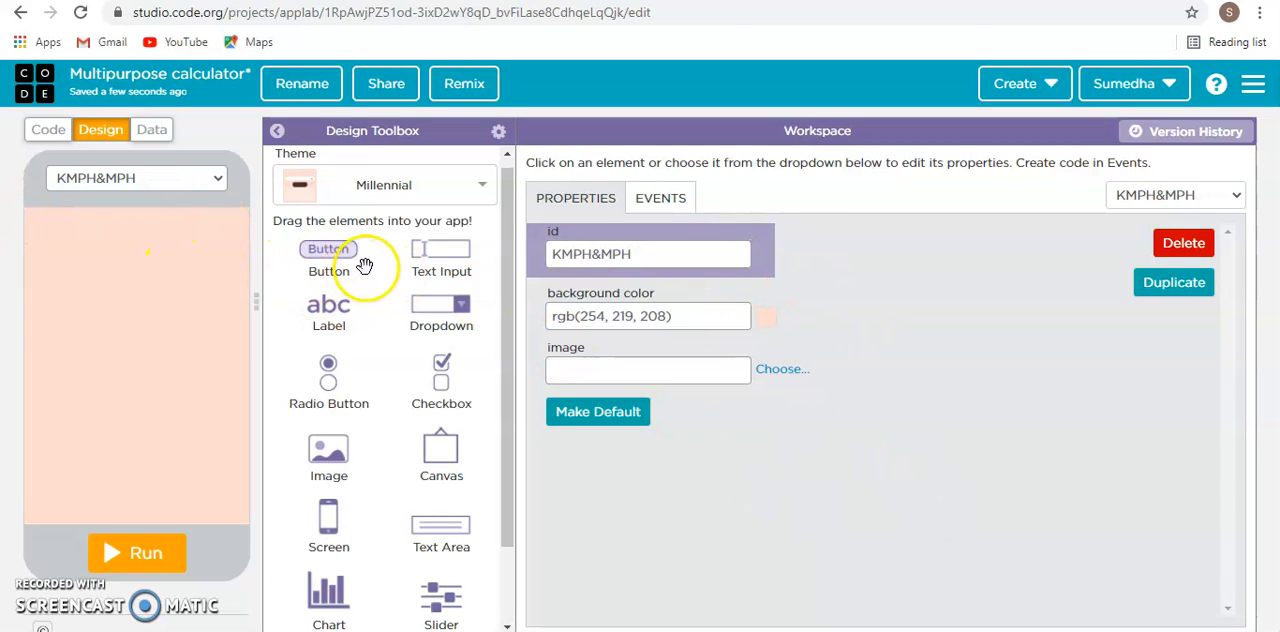
- Place two text inputs near the top of the KMPH&MPH screen, the lower one at about x 70, y 105
{"action": "left_click_drag", "start_coordinate": [445, 245], "coordinate": [146, 296]}
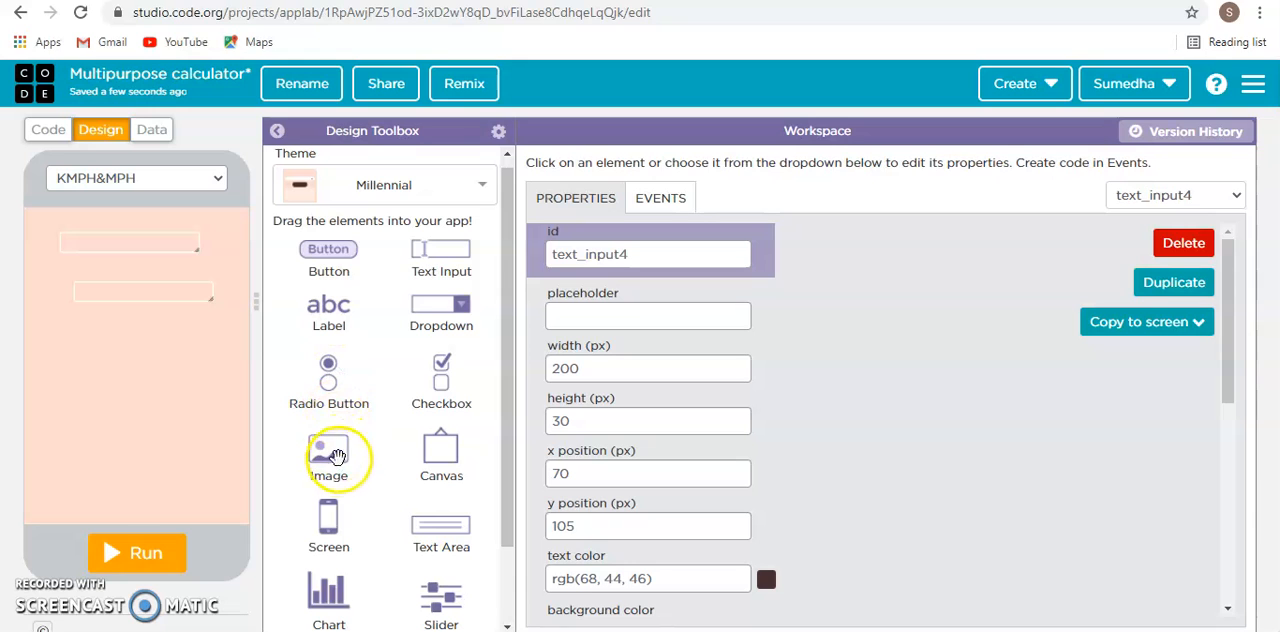
- Add two buttons below the text inputs and an image near the screen's lower edge at about x 140, y 375
{"action": "left_click_drag", "start_coordinate": [328, 249], "coordinate": [136, 415]}
{"action": "left_click_drag", "start_coordinate": [320, 442], "coordinate": [143, 490]}
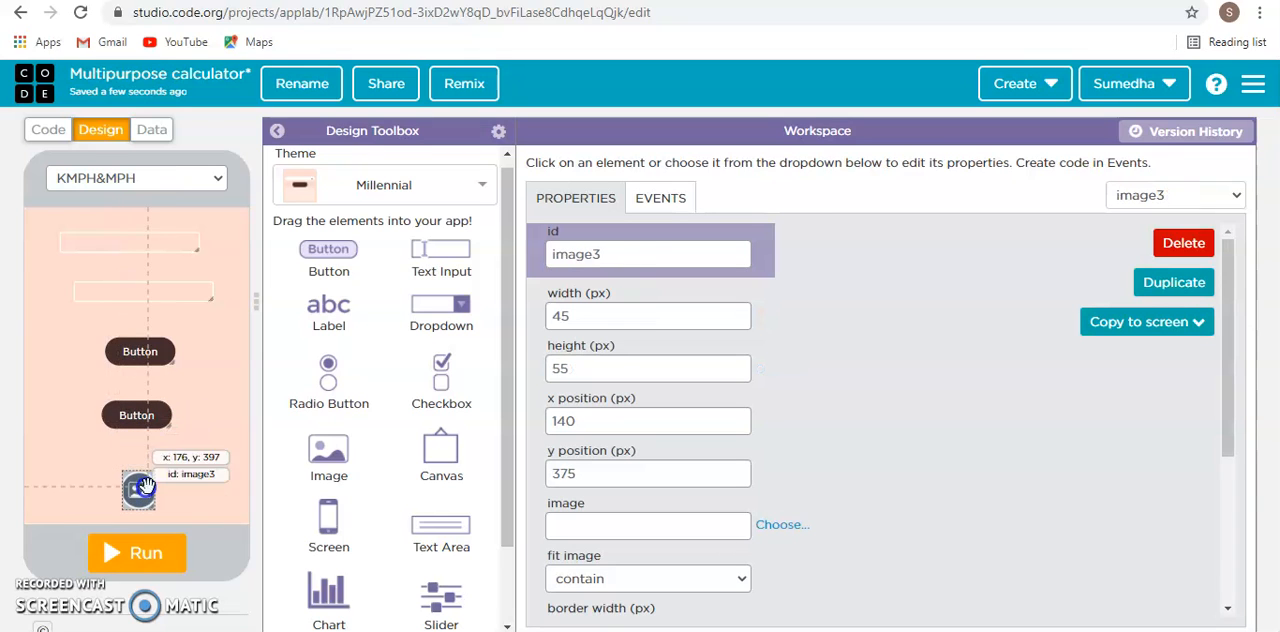
- Align the two text inputs at x 60, with the upper one at y 30 and the lower one at y 95
{"action": "left_click", "coordinate": [143, 238]}
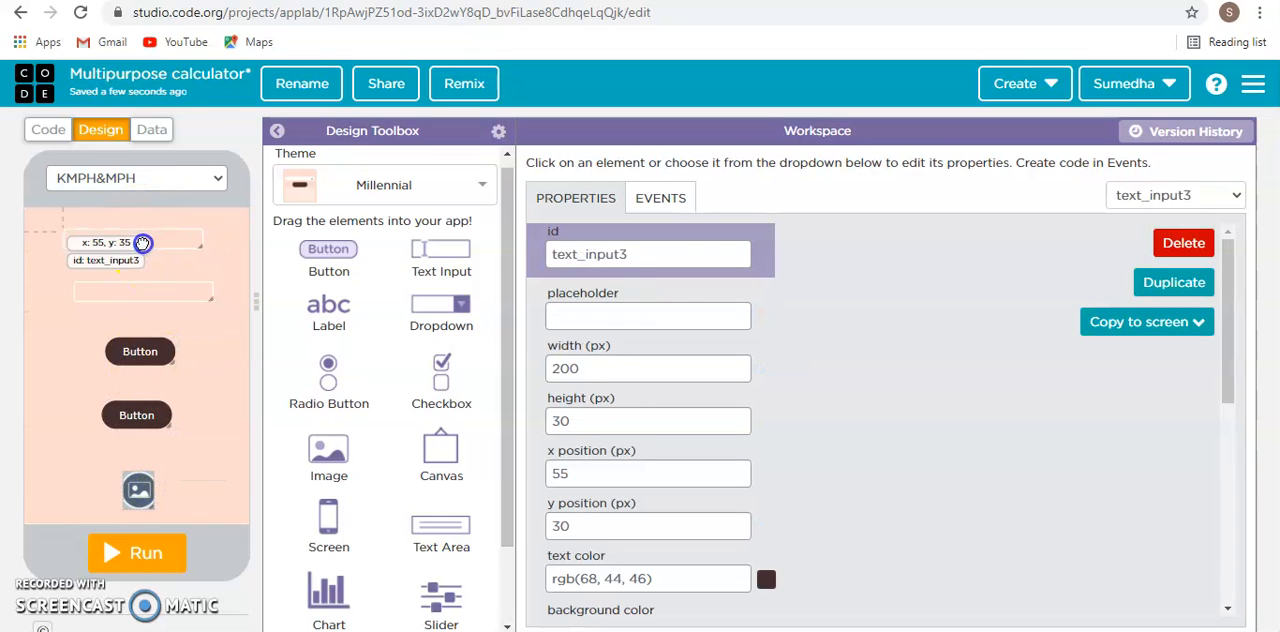
{"action": "left_click_drag", "start_coordinate": [125, 293], "coordinate": [121, 289]}
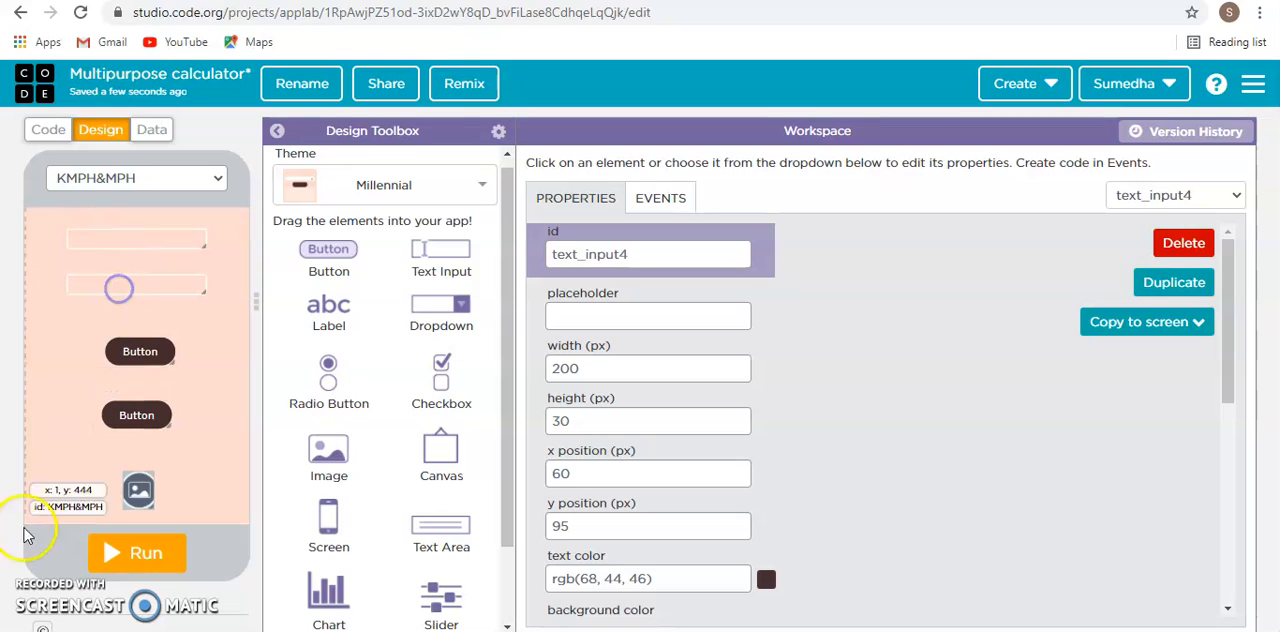
{"action": "left_click", "coordinate": [130, 239]}
{"action": "left_click", "coordinate": [146, 237]}
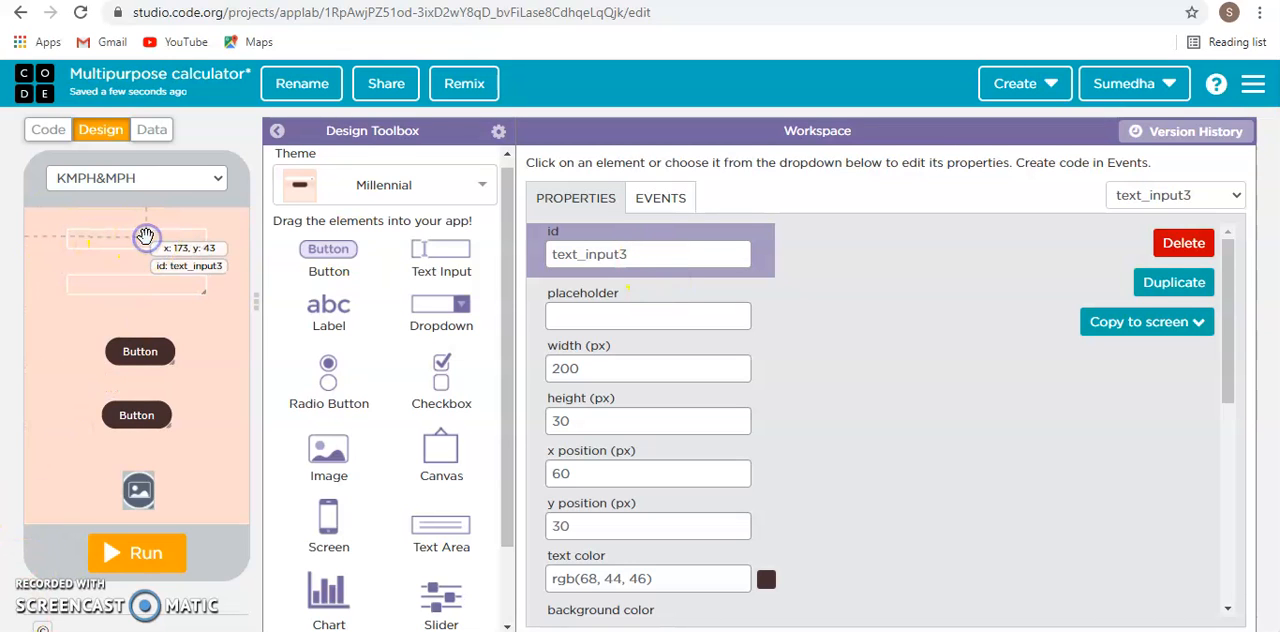
- Set the upper text input's placeholder to "kilometer PH"
{"action": "left_click", "coordinate": [187, 243]}
{"action": "left_click", "coordinate": [612, 326]}
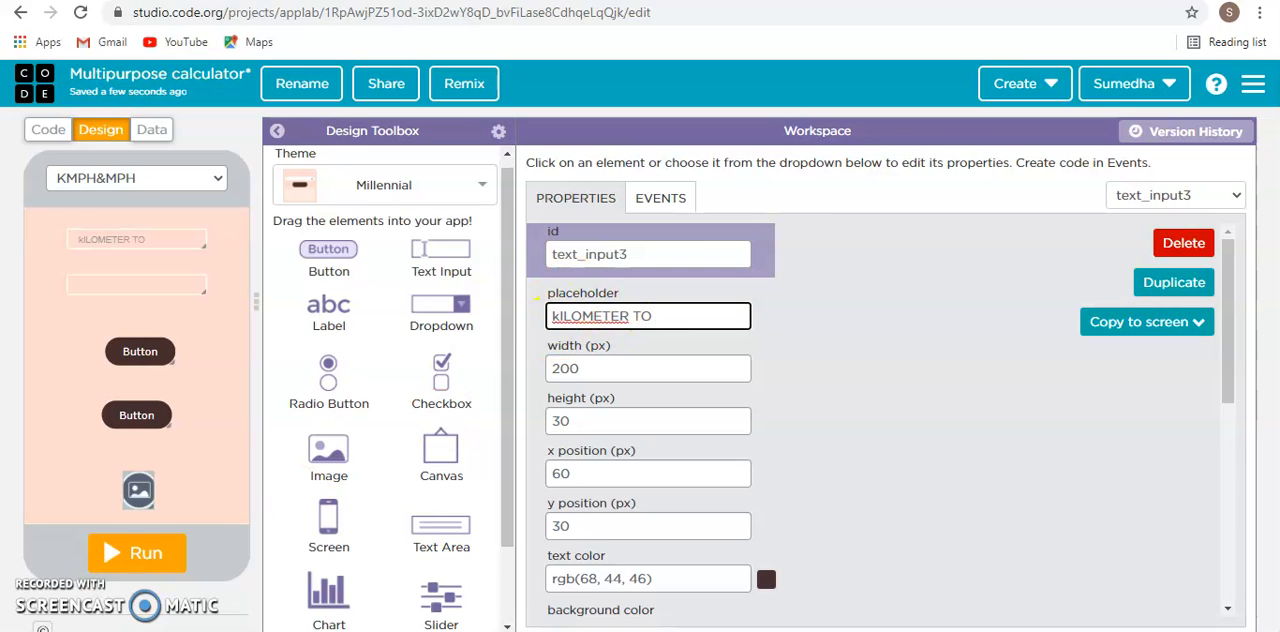
{"action": "left_click", "coordinate": [583, 318]}
{"action": "right_click", "coordinate": [585, 319]}
{"action": "left_click", "coordinate": [588, 312]}
{"action": "right_click", "coordinate": [601, 318]}
{"action": "left_click", "coordinate": [630, 326]}
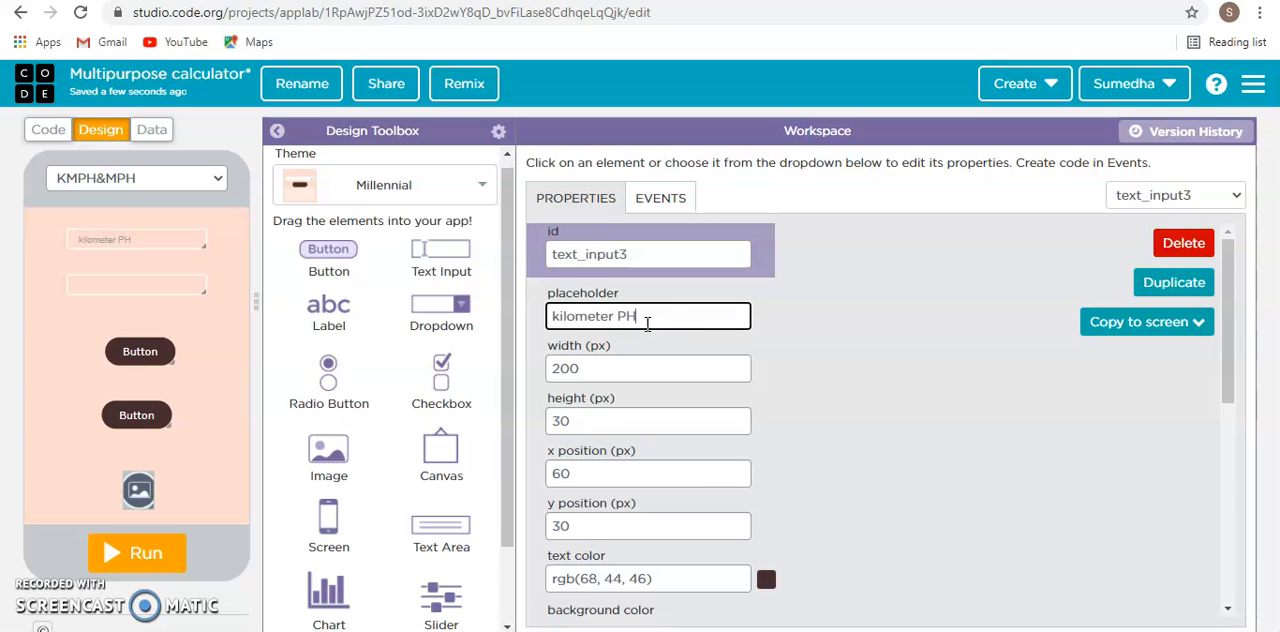
- Set the lower text input's placeholder to "Miles PH"
{"action": "left_click", "coordinate": [177, 296]}
{"action": "left_click", "coordinate": [177, 287]}
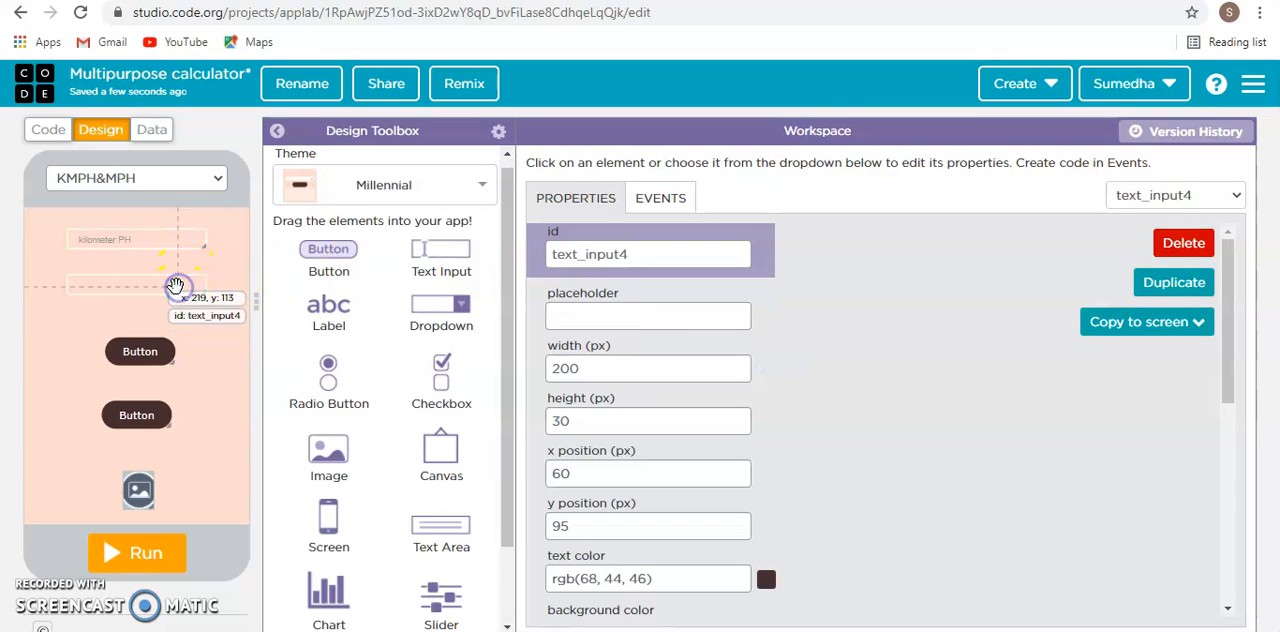
{"action": "left_click", "coordinate": [600, 317]}
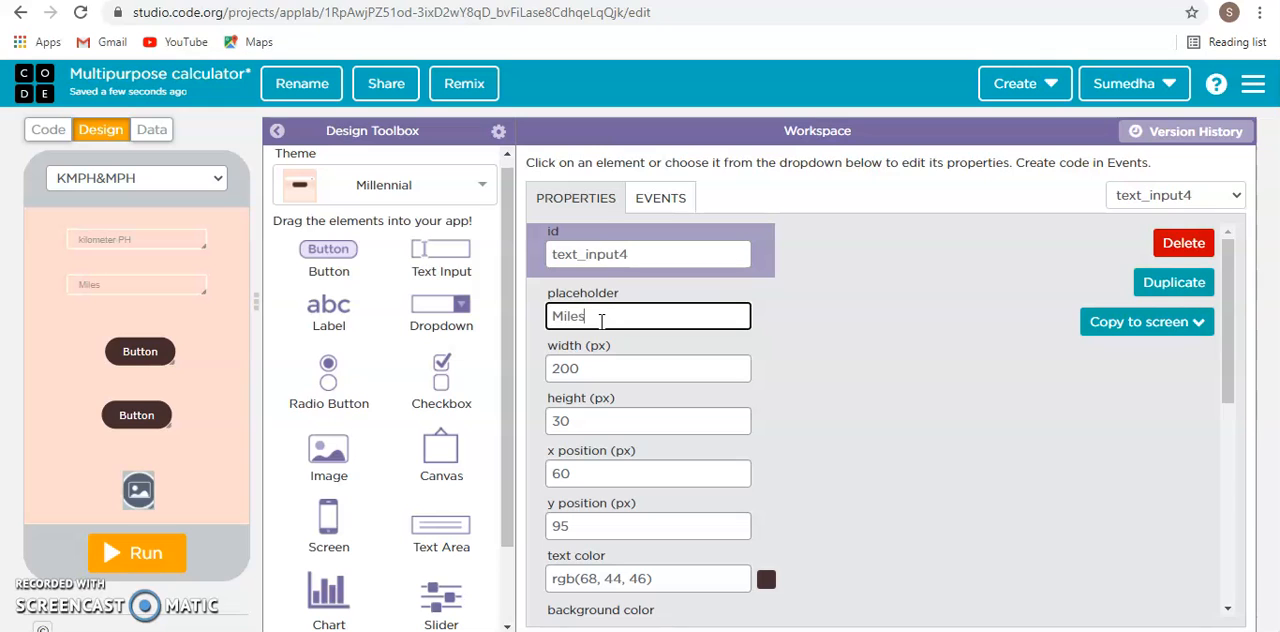
{"action": "left_click", "coordinate": [1010, 404]}
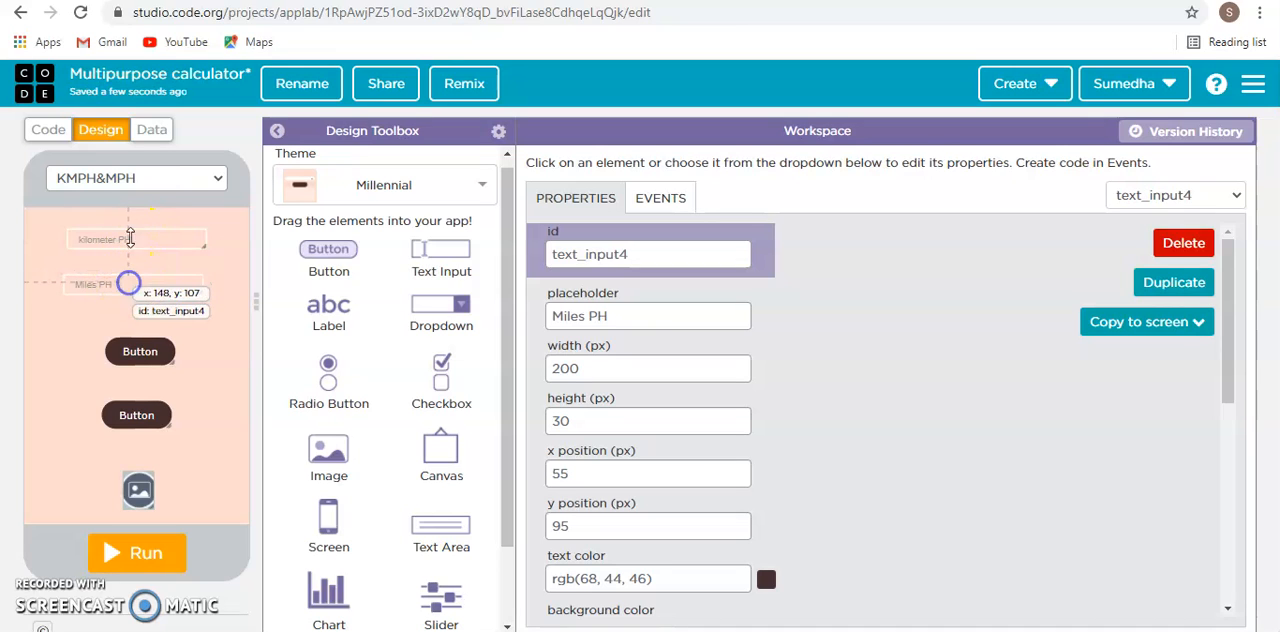
- Rename the kilometer PH text input's id as text_inputkmph
{"action": "left_click", "coordinate": [129, 238]}
{"action": "left_click", "coordinate": [651, 256]}
{"action": "key", "text": "BackSpace"}
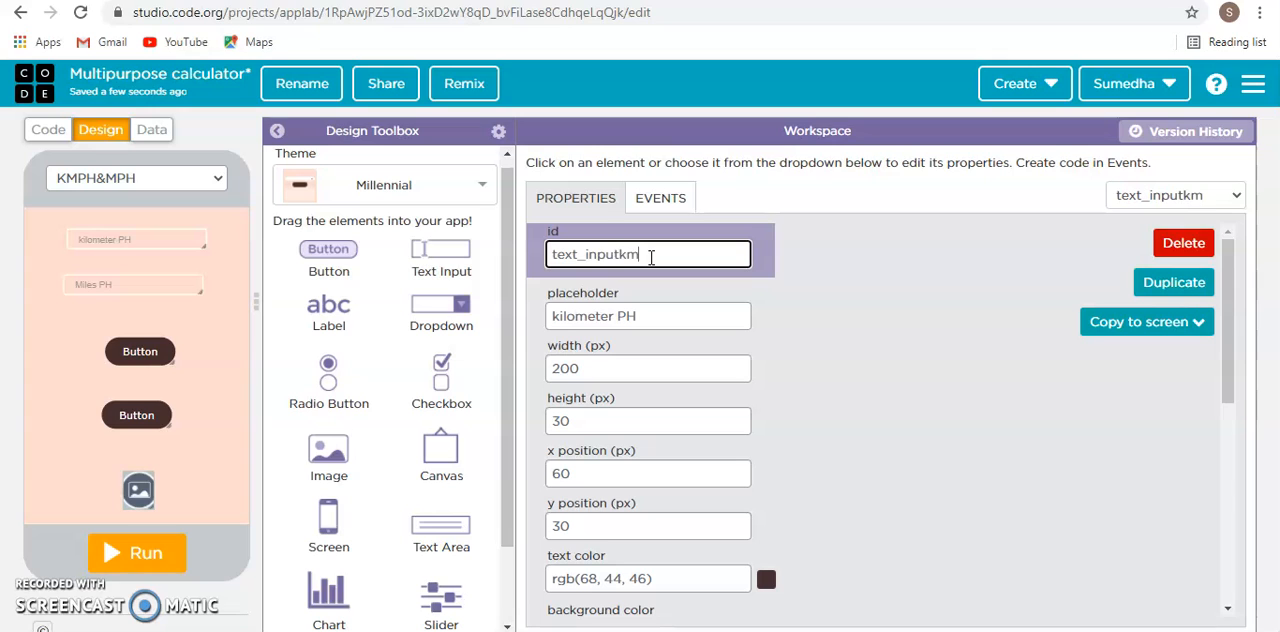
{"action": "type", "text": "kmph"}
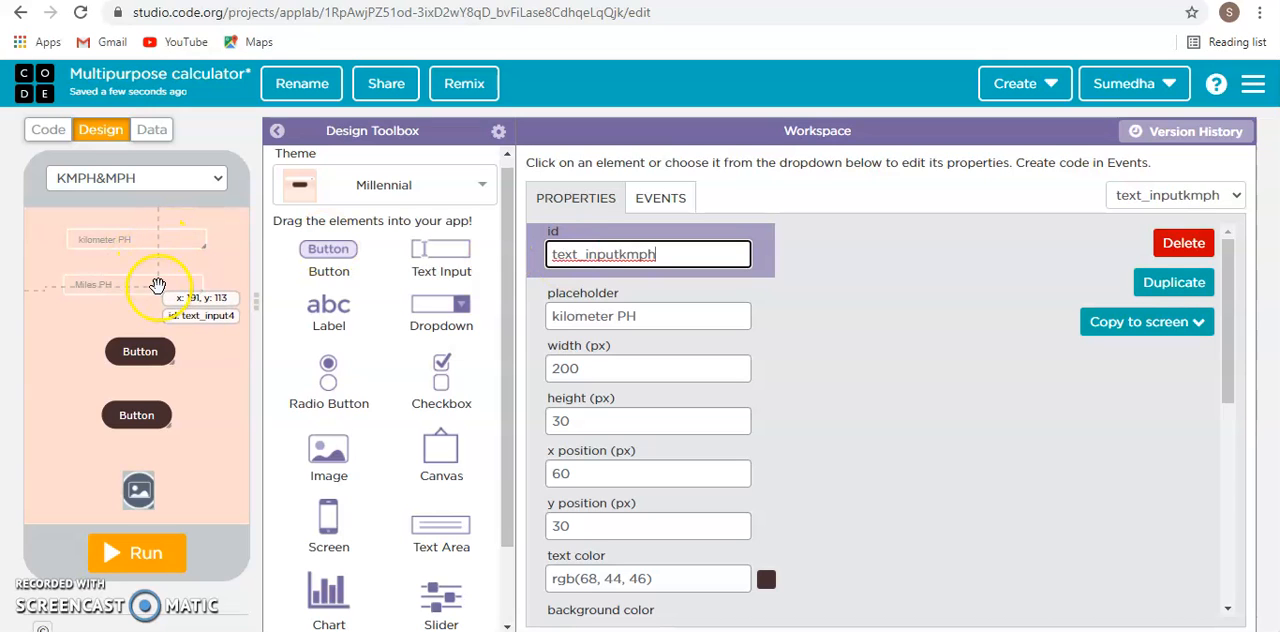
- Rename the Miles PH text input's id as text_input4mph
{"action": "left_click", "coordinate": [158, 287]}
{"action": "left_click", "coordinate": [648, 253]}
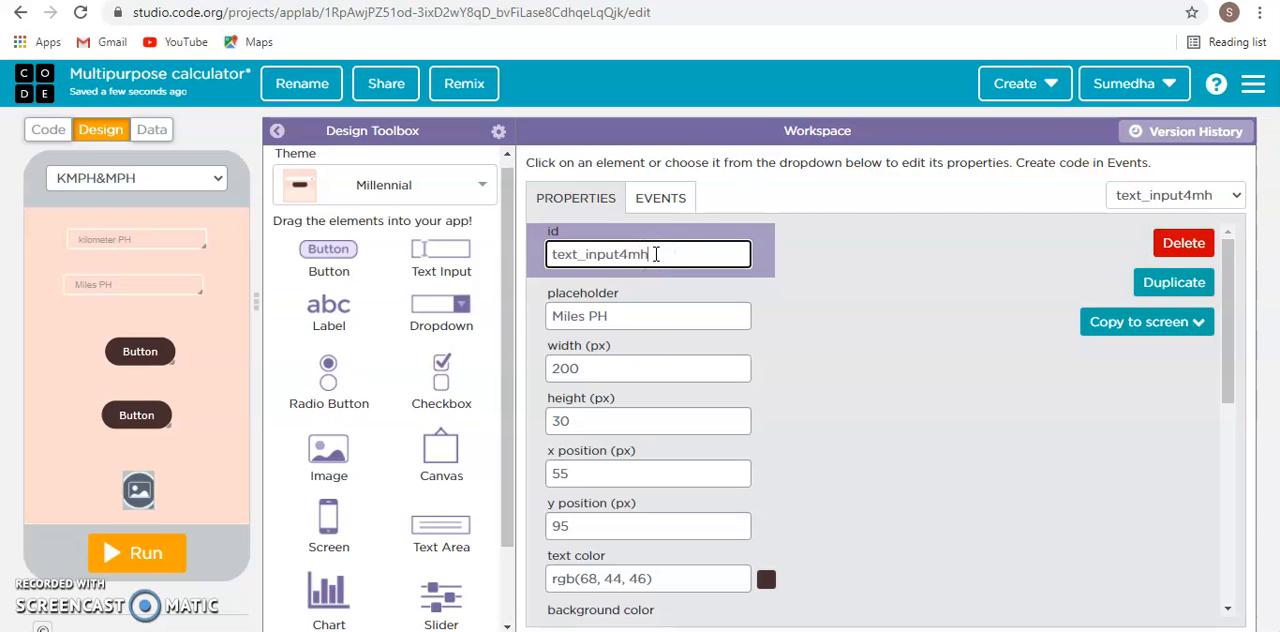
{"action": "left_click", "coordinate": [855, 320]}
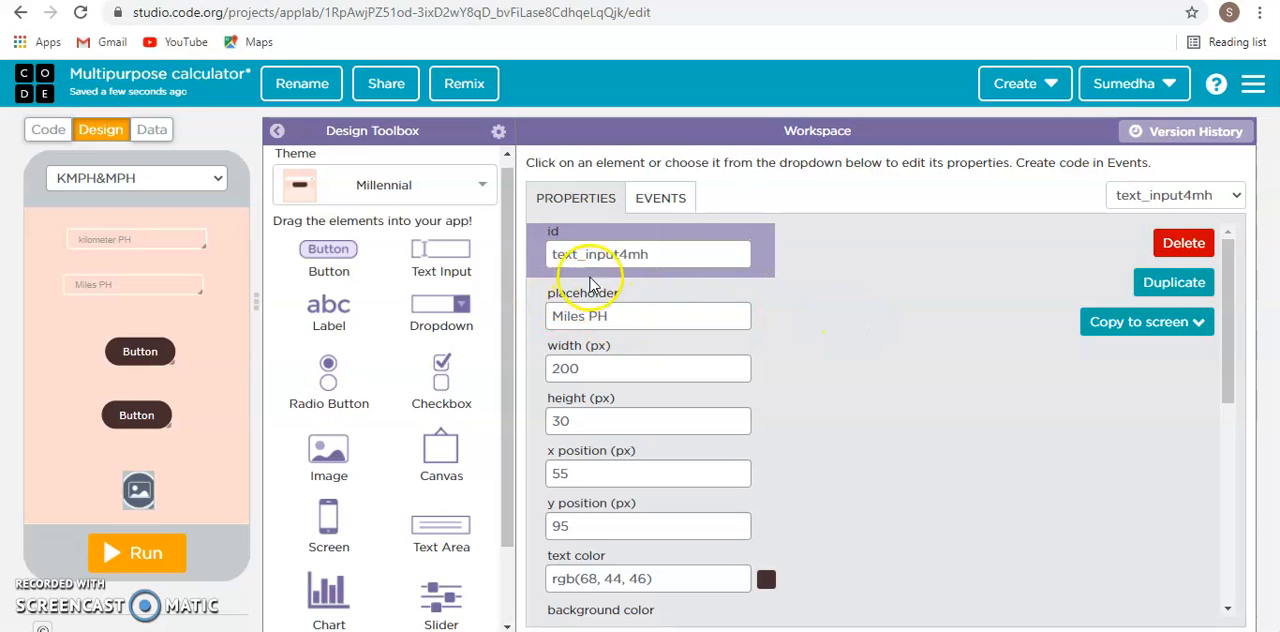
{"action": "left_click", "coordinate": [651, 255]}
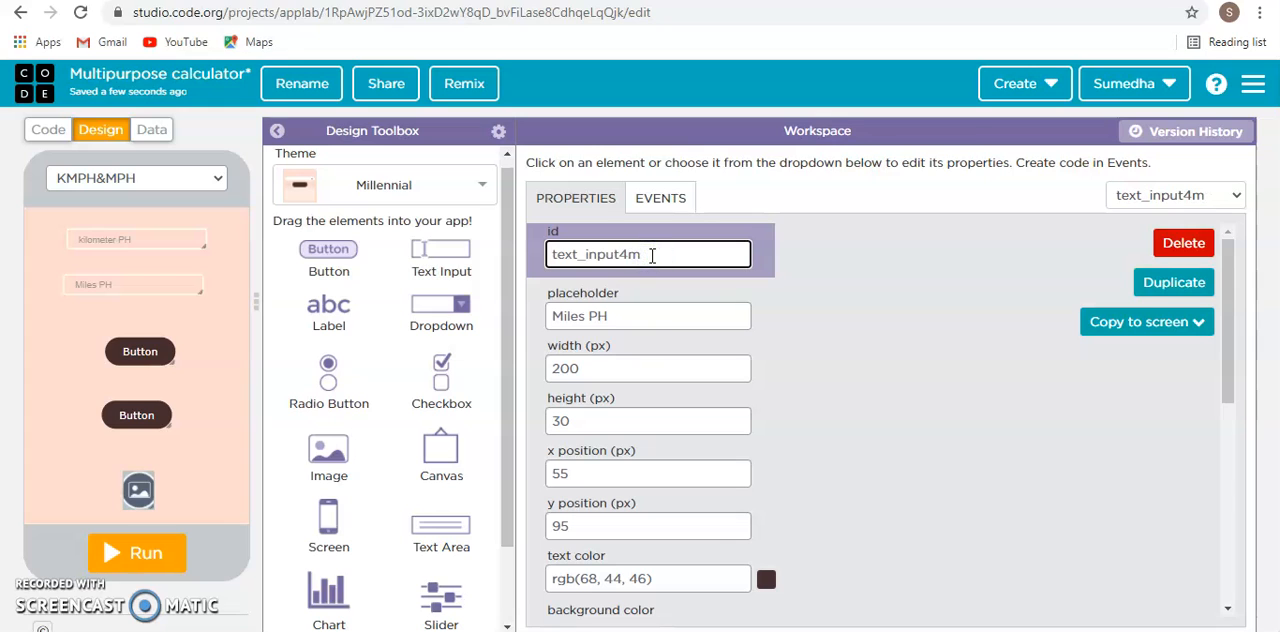
{"action": "left_click", "coordinate": [944, 400]}
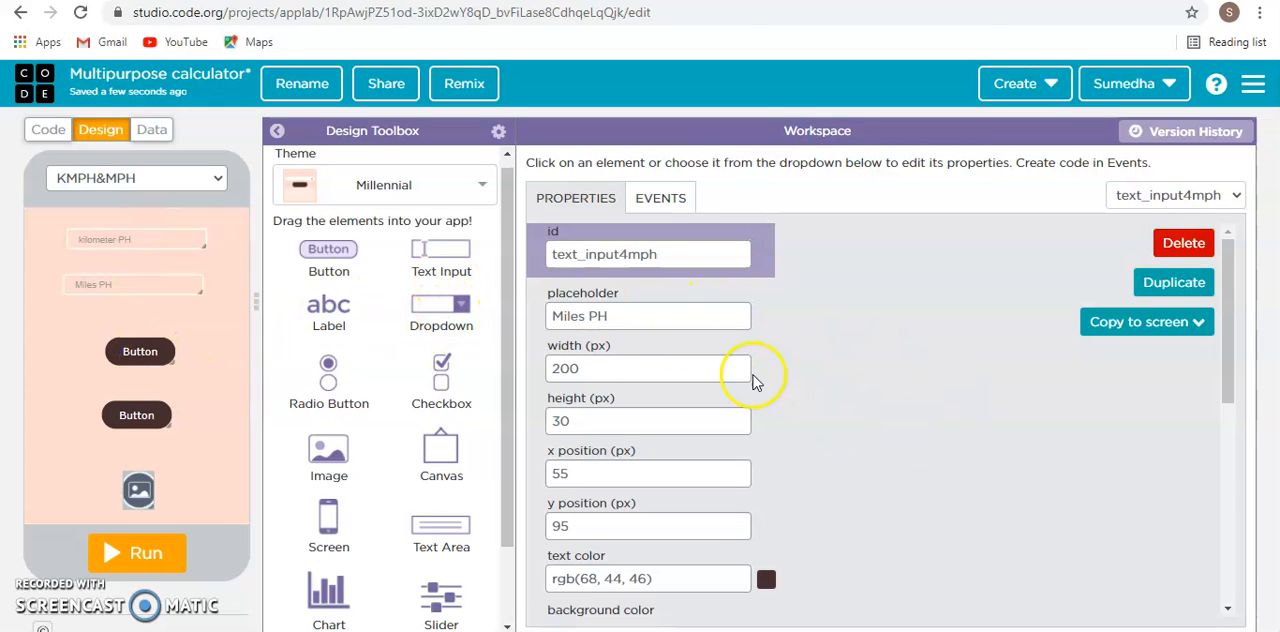
- Center the text of the Miles PH input and set its font size to 20 px
{"action": "scroll", "coordinate": [751, 294], "scroll_direction": "down", "scroll_amount": 5}
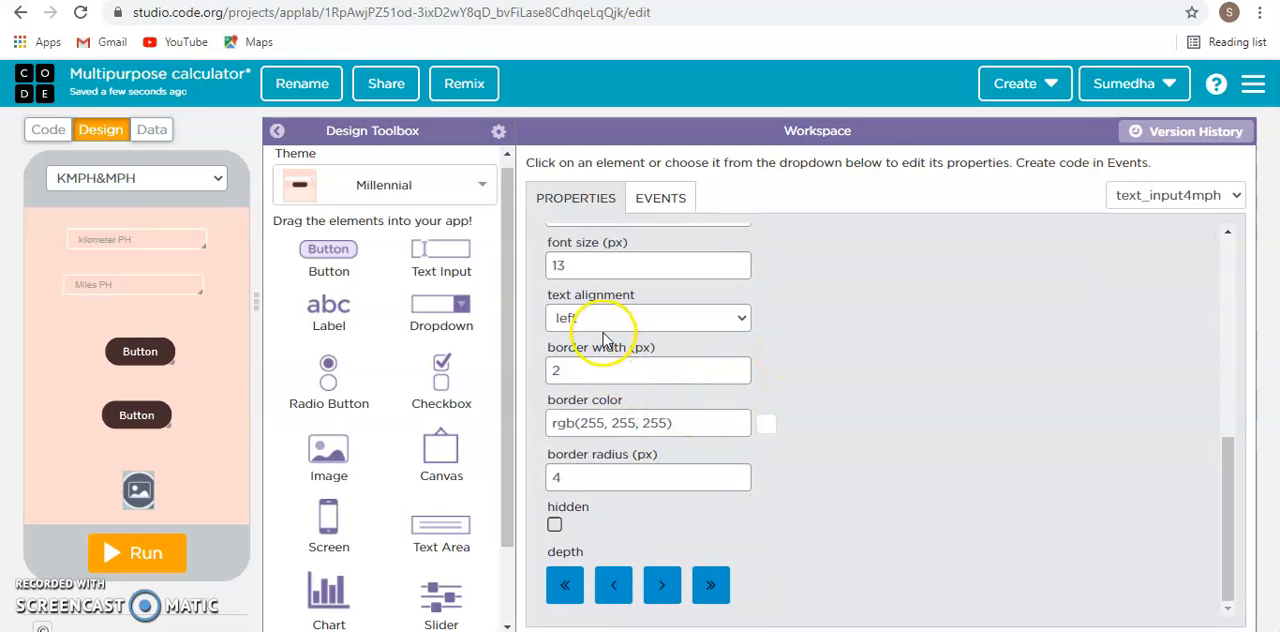
{"action": "left_click", "coordinate": [640, 317]}
{"action": "left_click", "coordinate": [600, 372]}
{"action": "scroll", "coordinate": [612, 316], "scroll_direction": "up", "scroll_amount": 2}
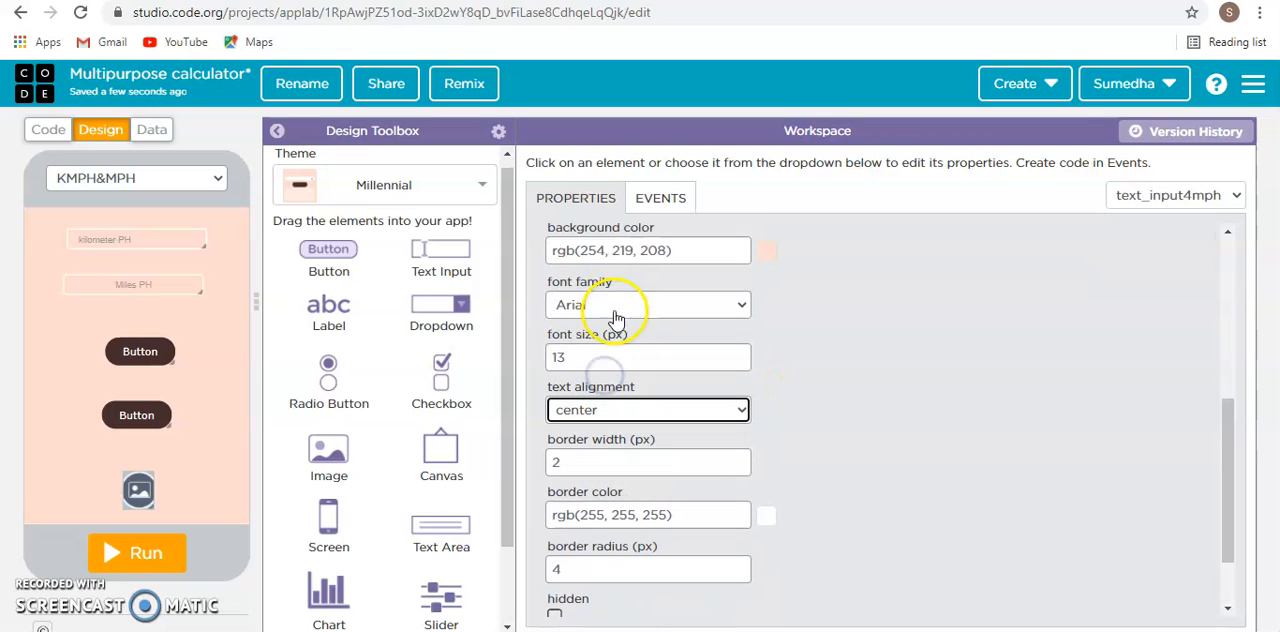
{"action": "left_click", "coordinate": [605, 352]}
{"action": "key", "text": "BackSpace"}
{"action": "key", "text": "BackSpace"}
{"action": "type", "text": "20"}
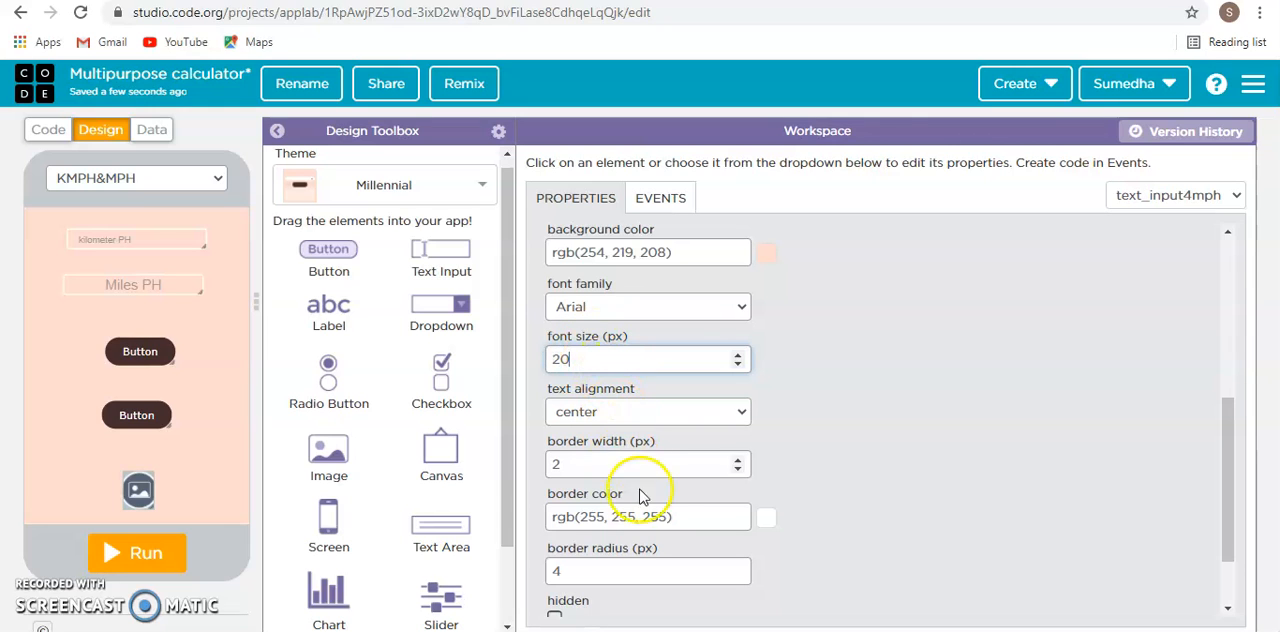
- Set the kilometer PH input's text alignment to center
{"action": "left_click", "coordinate": [178, 240]}
{"action": "left_click", "coordinate": [585, 414]}
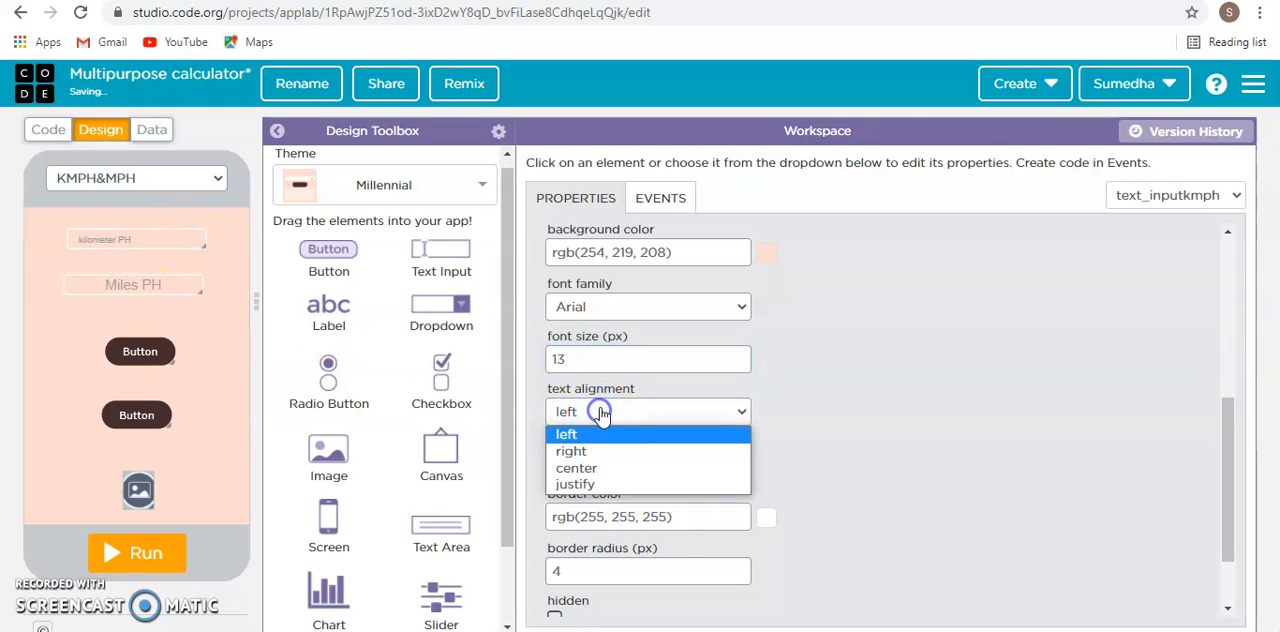
{"action": "left_click", "coordinate": [598, 468]}
{"action": "left_click", "coordinate": [600, 467]}
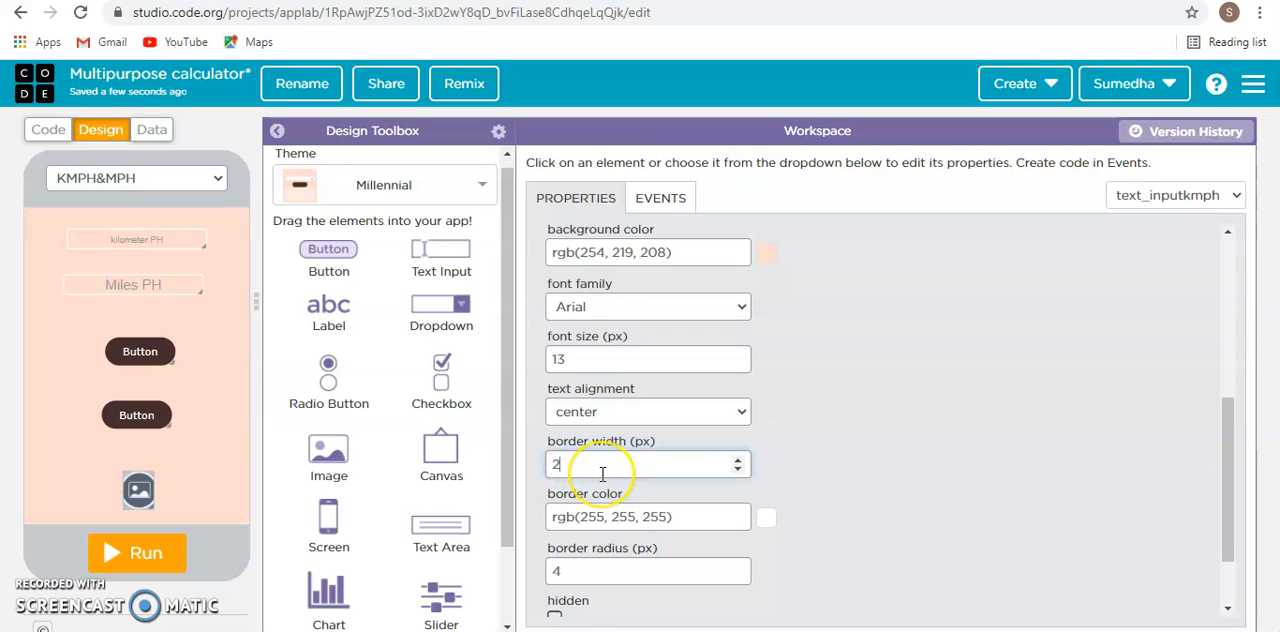
{"action": "type", "text": "0"}
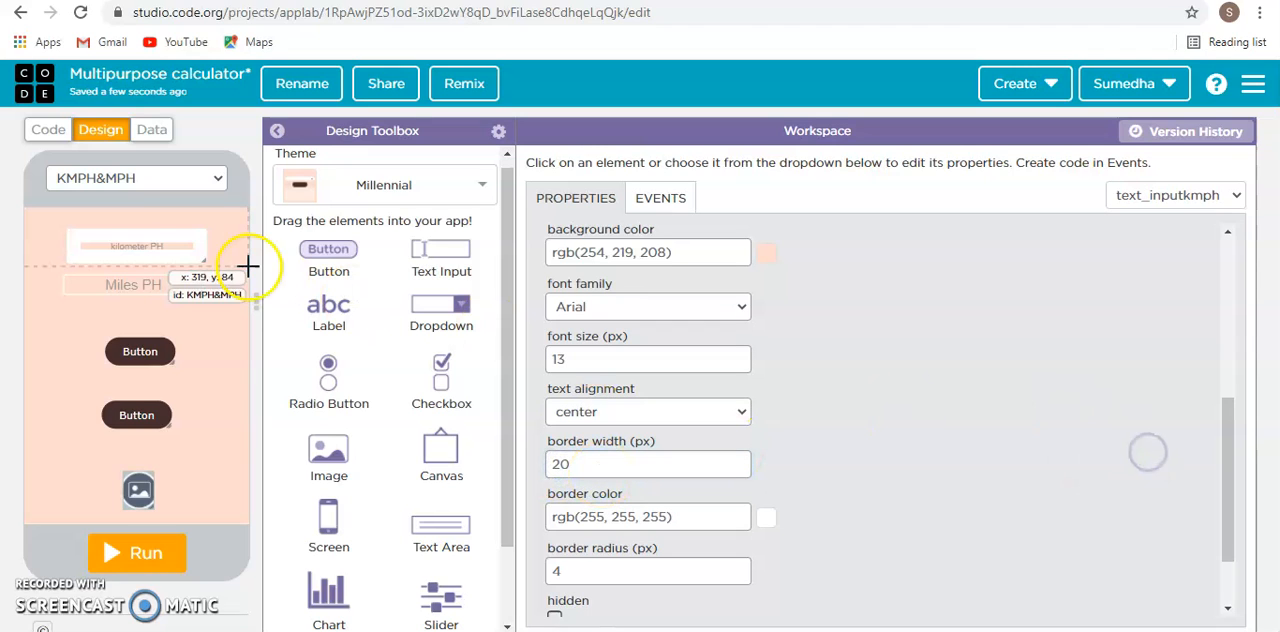
{"action": "mouse_move", "coordinate": [154, 248]}
{"action": "left_mouse_down"}
{"action": "mouse_move", "coordinate": [92, 250]}
{"action": "mouse_move", "coordinate": [157, 251]}
{"action": "left_mouse_up"}
{"action": "left_click", "coordinate": [610, 467]}
{"action": "key", "text": "BackSpace"}
{"action": "key", "text": "BackSpace"}
{"action": "type", "text": "2"}
- Set the kilometer PH input's font size to 20 px
{"action": "scroll", "coordinate": [640, 510], "scroll_direction": "down", "scroll_amount": 1}
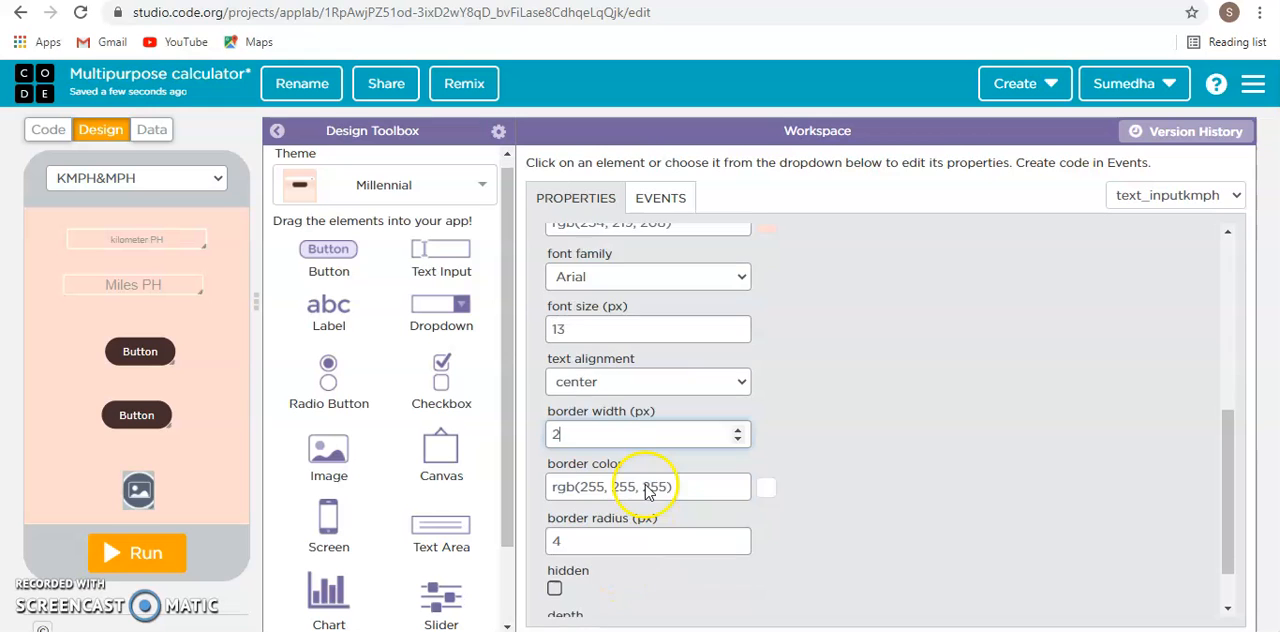
{"action": "scroll", "coordinate": [648, 490], "scroll_direction": "down", "scroll_amount": 2}
{"action": "scroll", "coordinate": [645, 413], "scroll_direction": "up", "scroll_amount": 3}
{"action": "left_click", "coordinate": [624, 360]}
{"action": "key", "text": "BackSpace"}
{"action": "key", "text": "BackSpace"}
{"action": "type", "text": "20"}
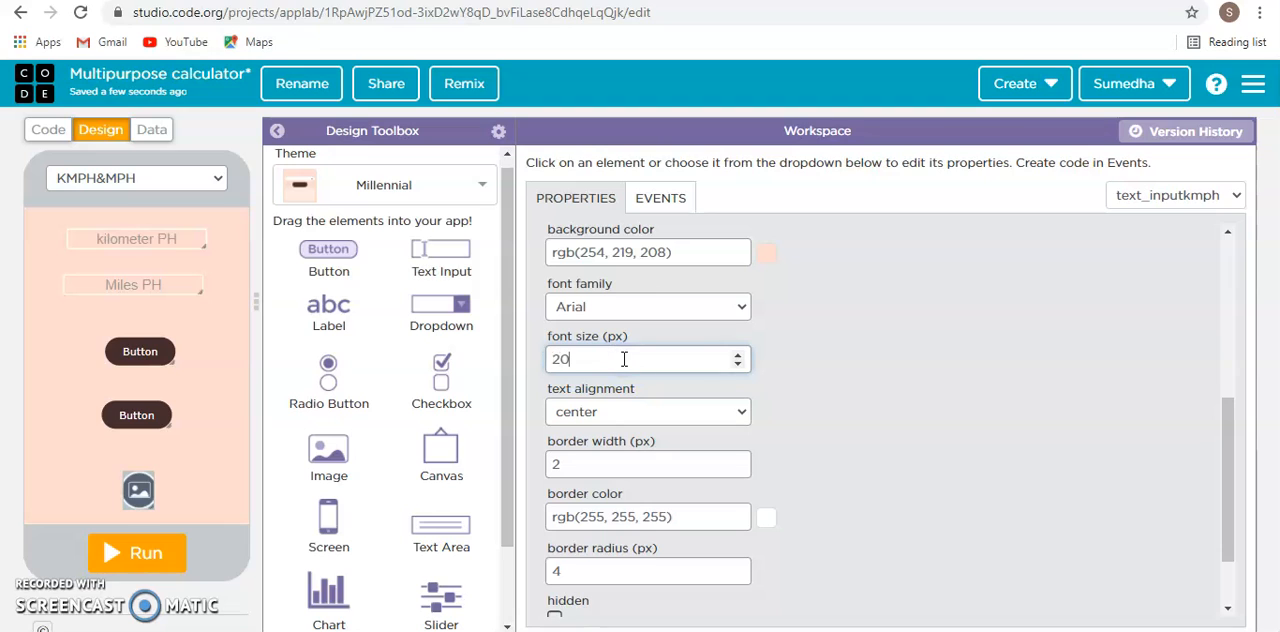
{"action": "left_click", "coordinate": [968, 316]}
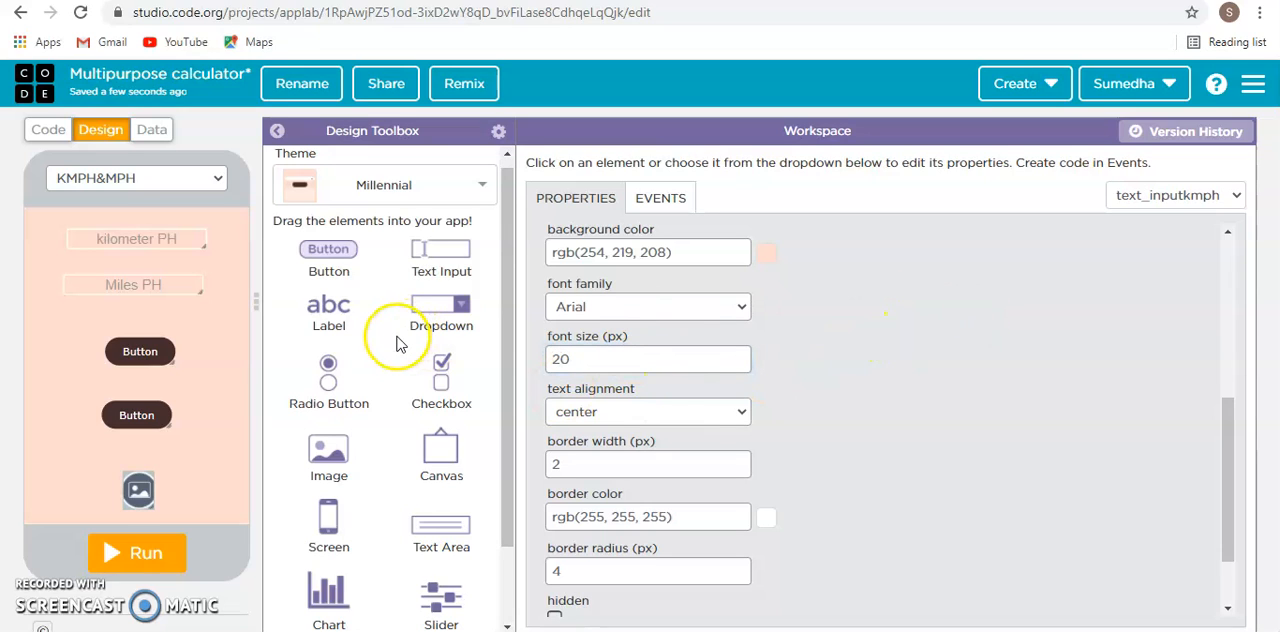